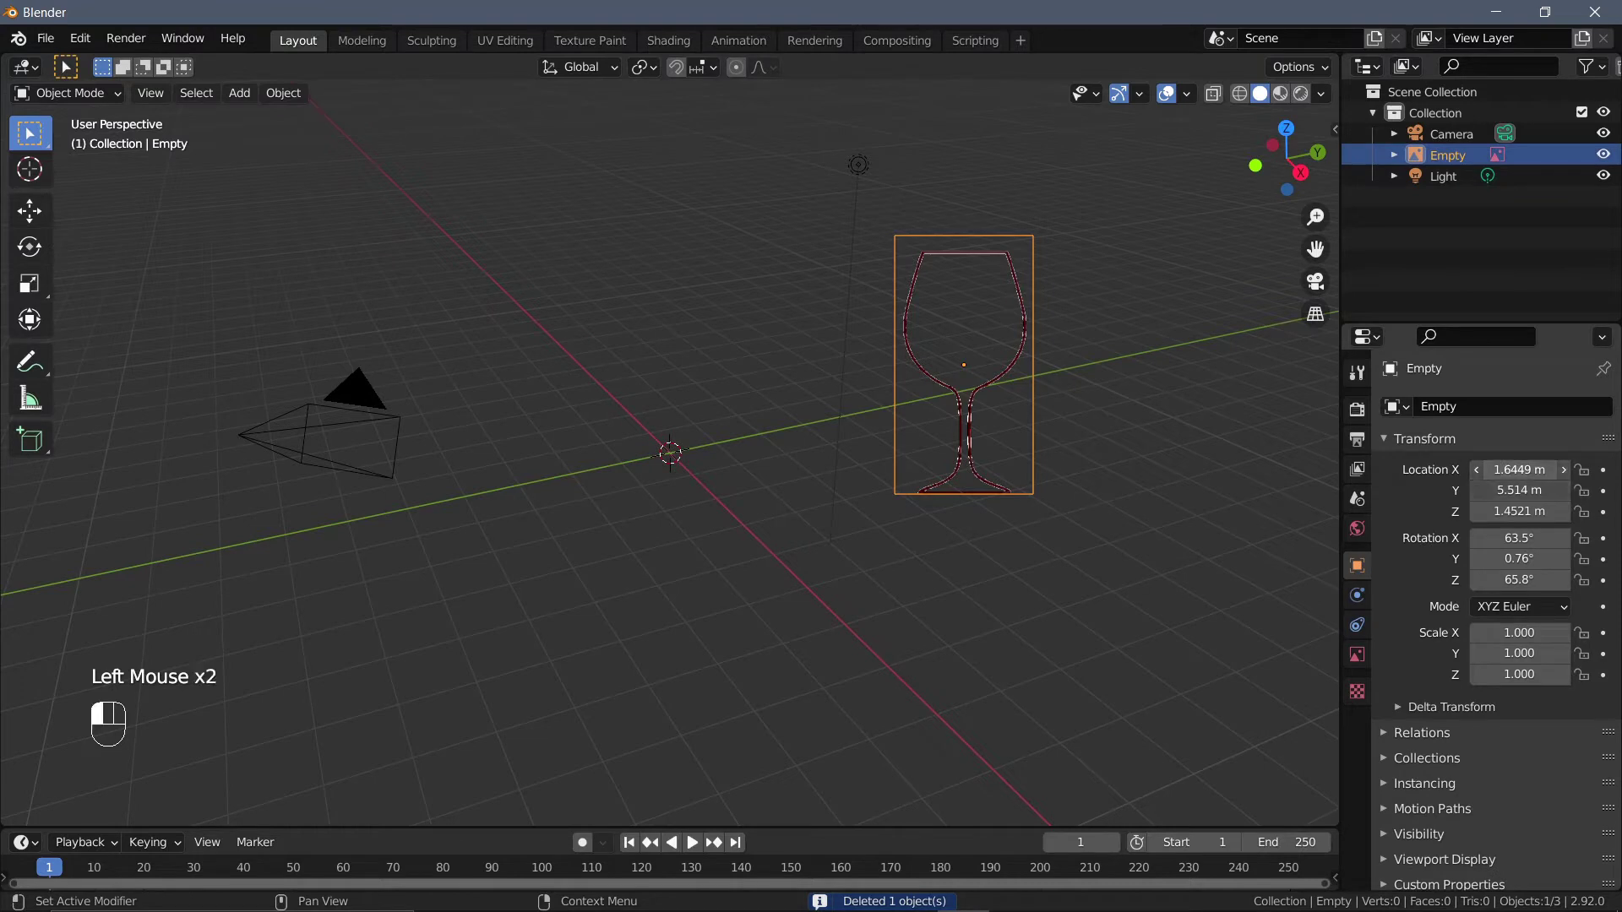
- Set the wine glass reference image's location to 0 m on all axes and its rotation to X 90°, Y 0°, Z 0°
type("0")
key("Return")
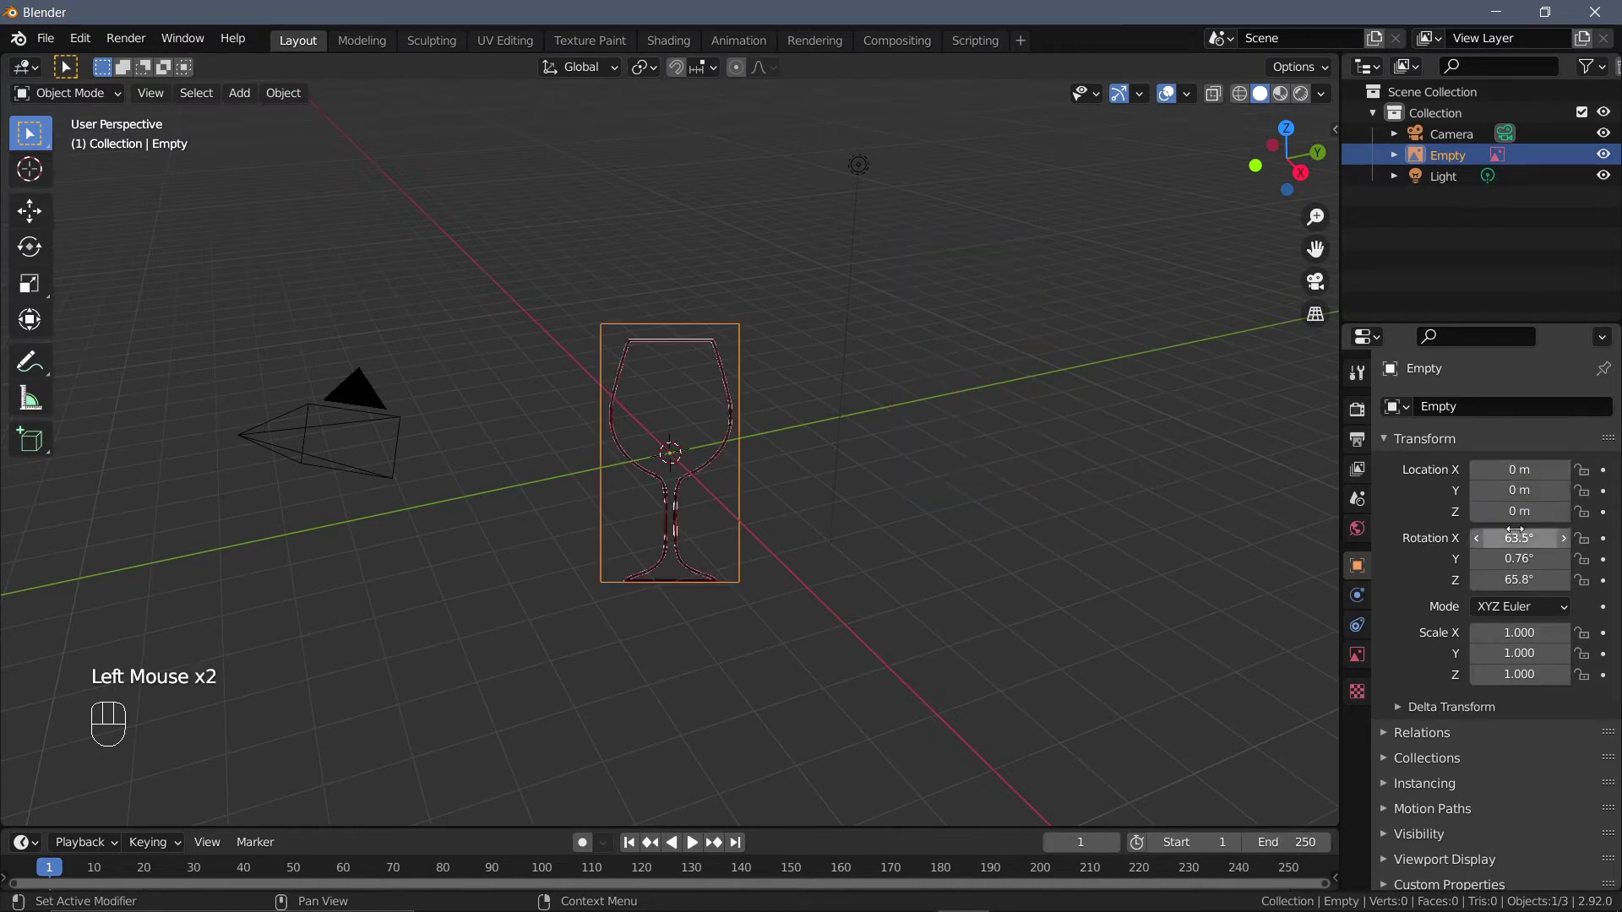
type("0")
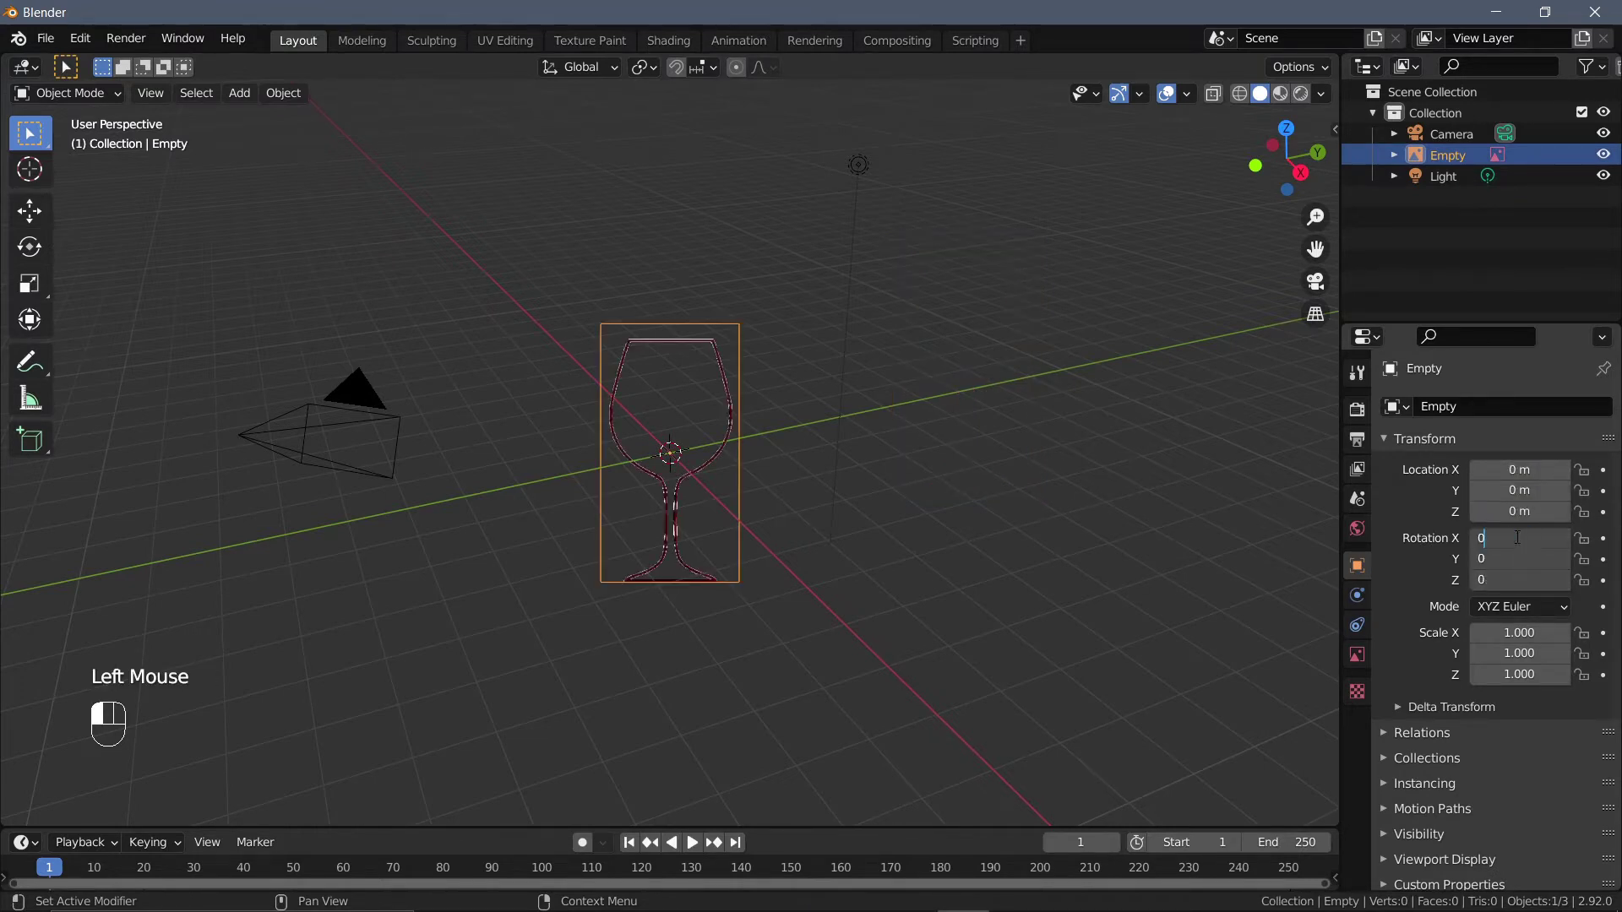
key("Return")
left_click(1519, 538)
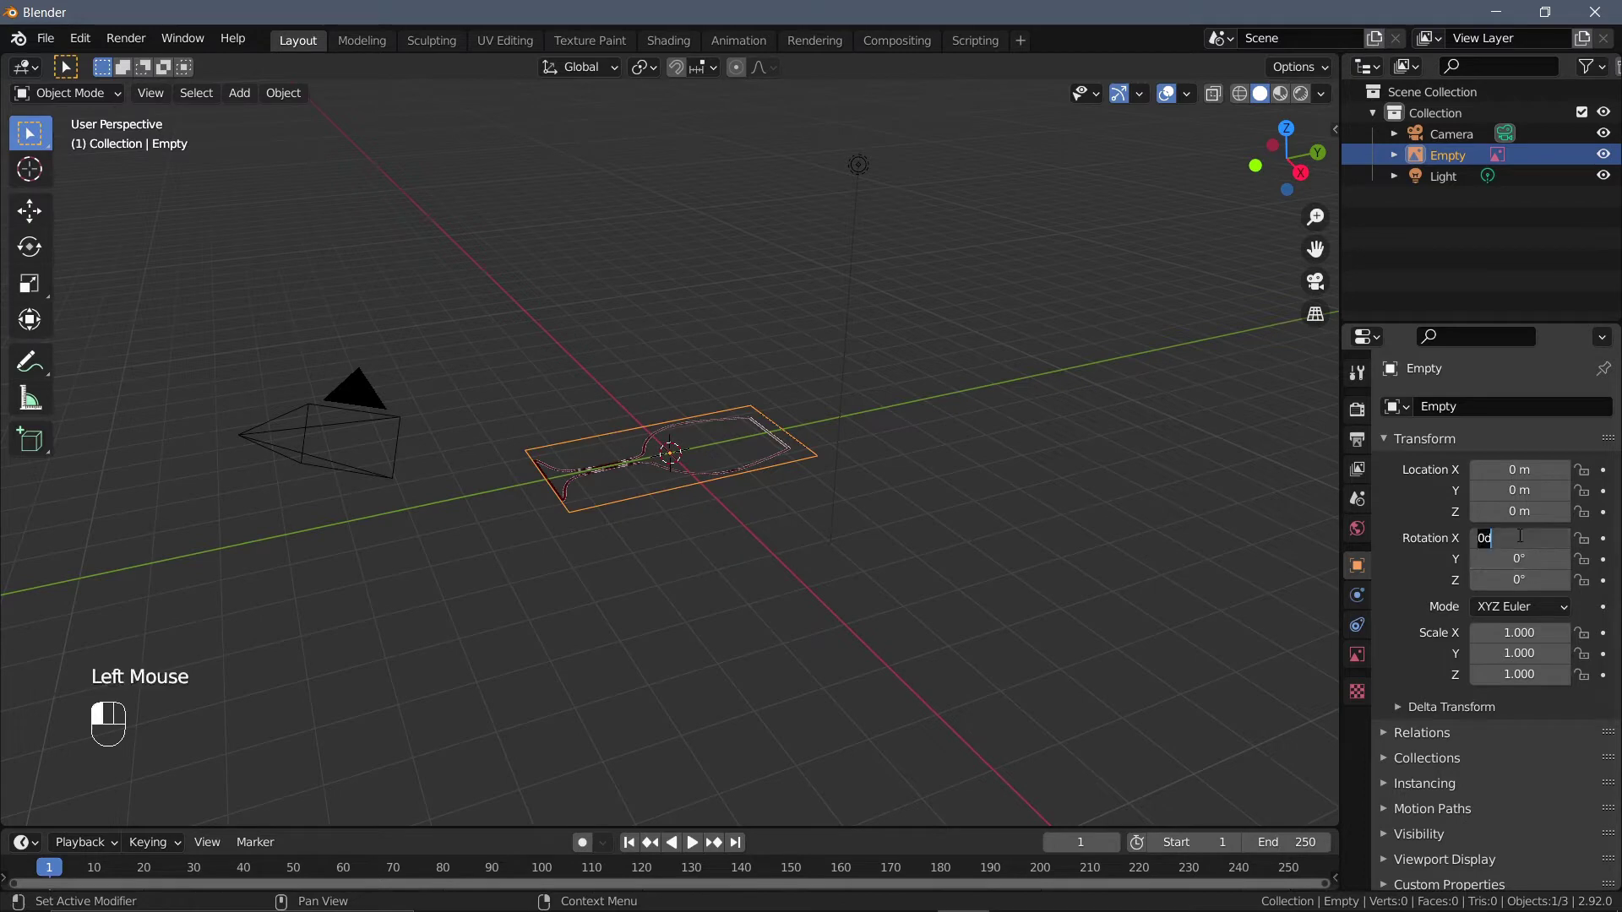
type("90")
key("Return")
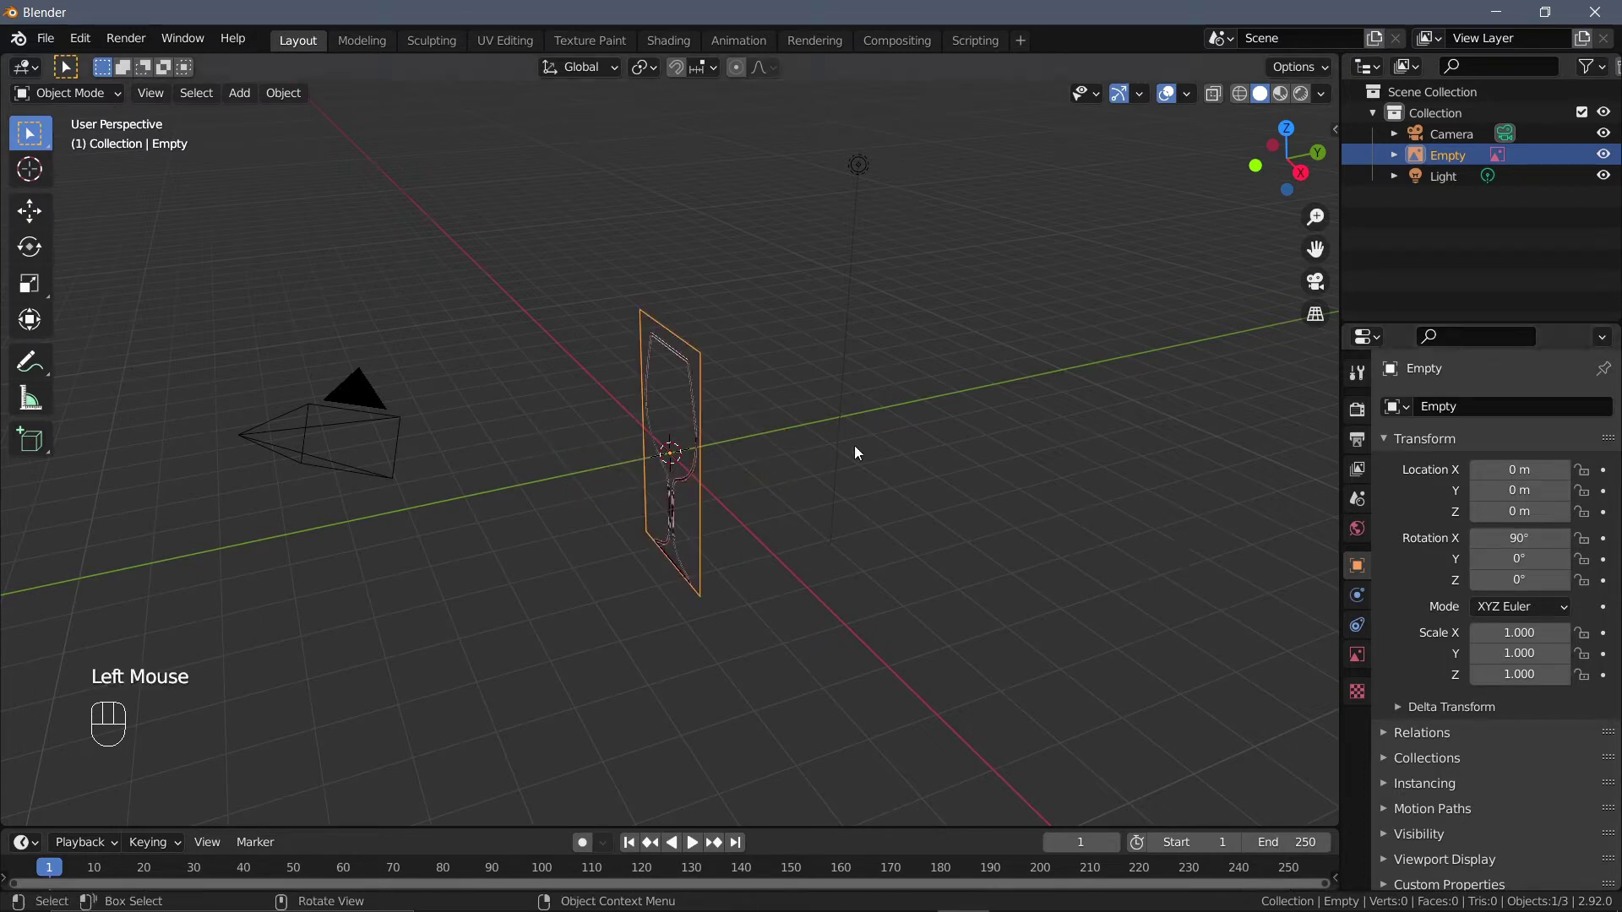
middle_click_drag(855, 450, 1006, 439)
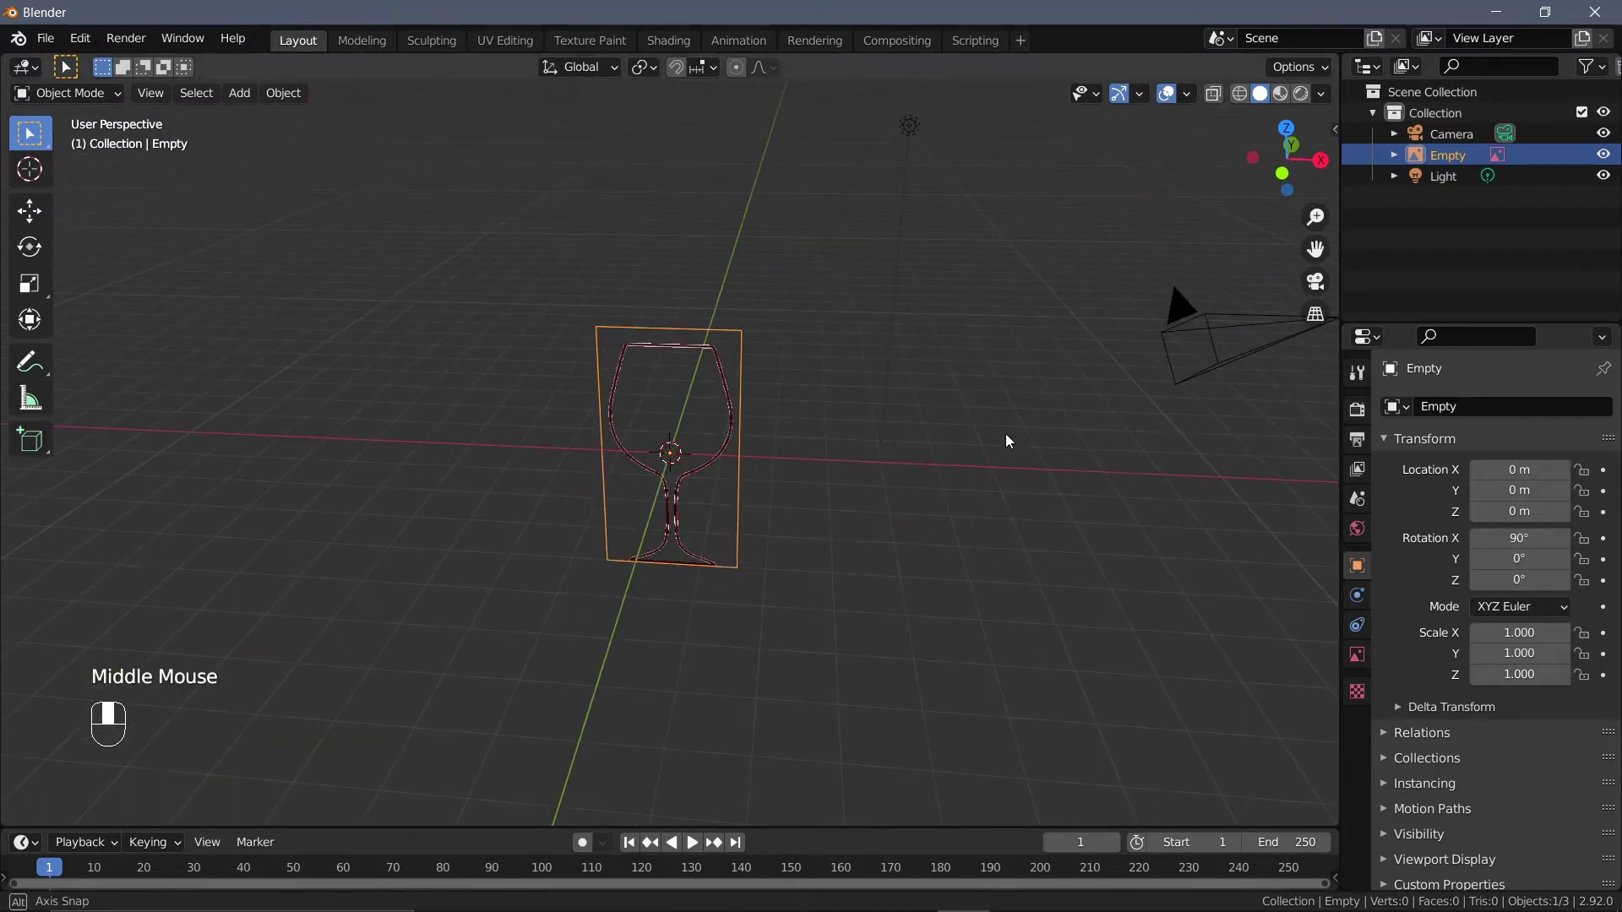
- Find and enable the Add Mesh: Extra Objects add-on in the preferences
left_click(81, 38)
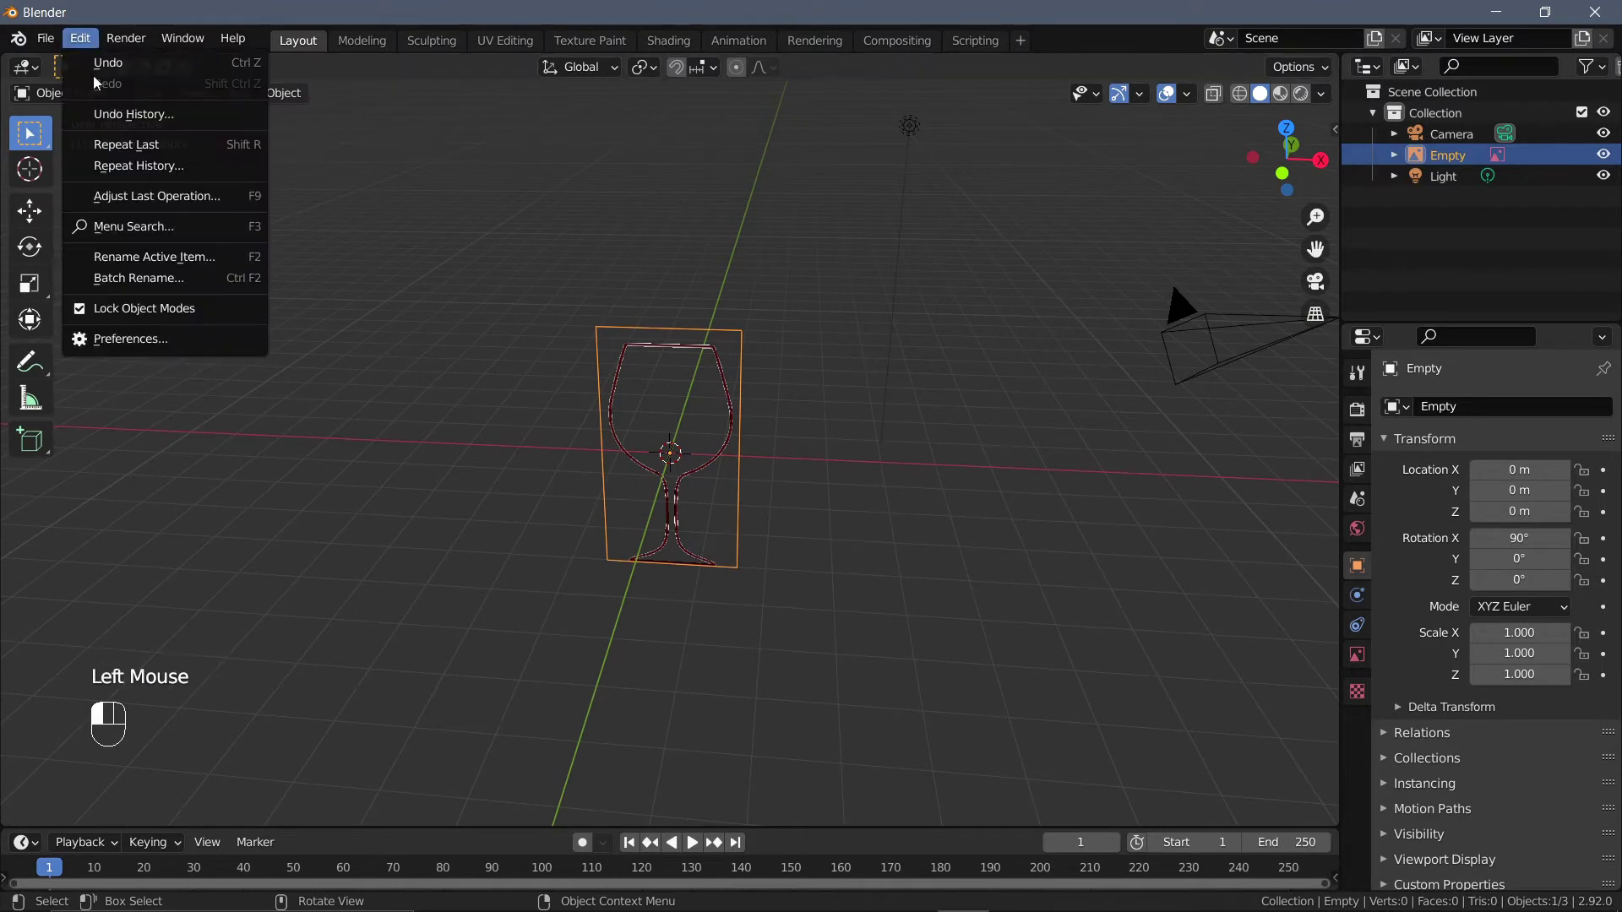
left_click(138, 338)
left_click(583, 134)
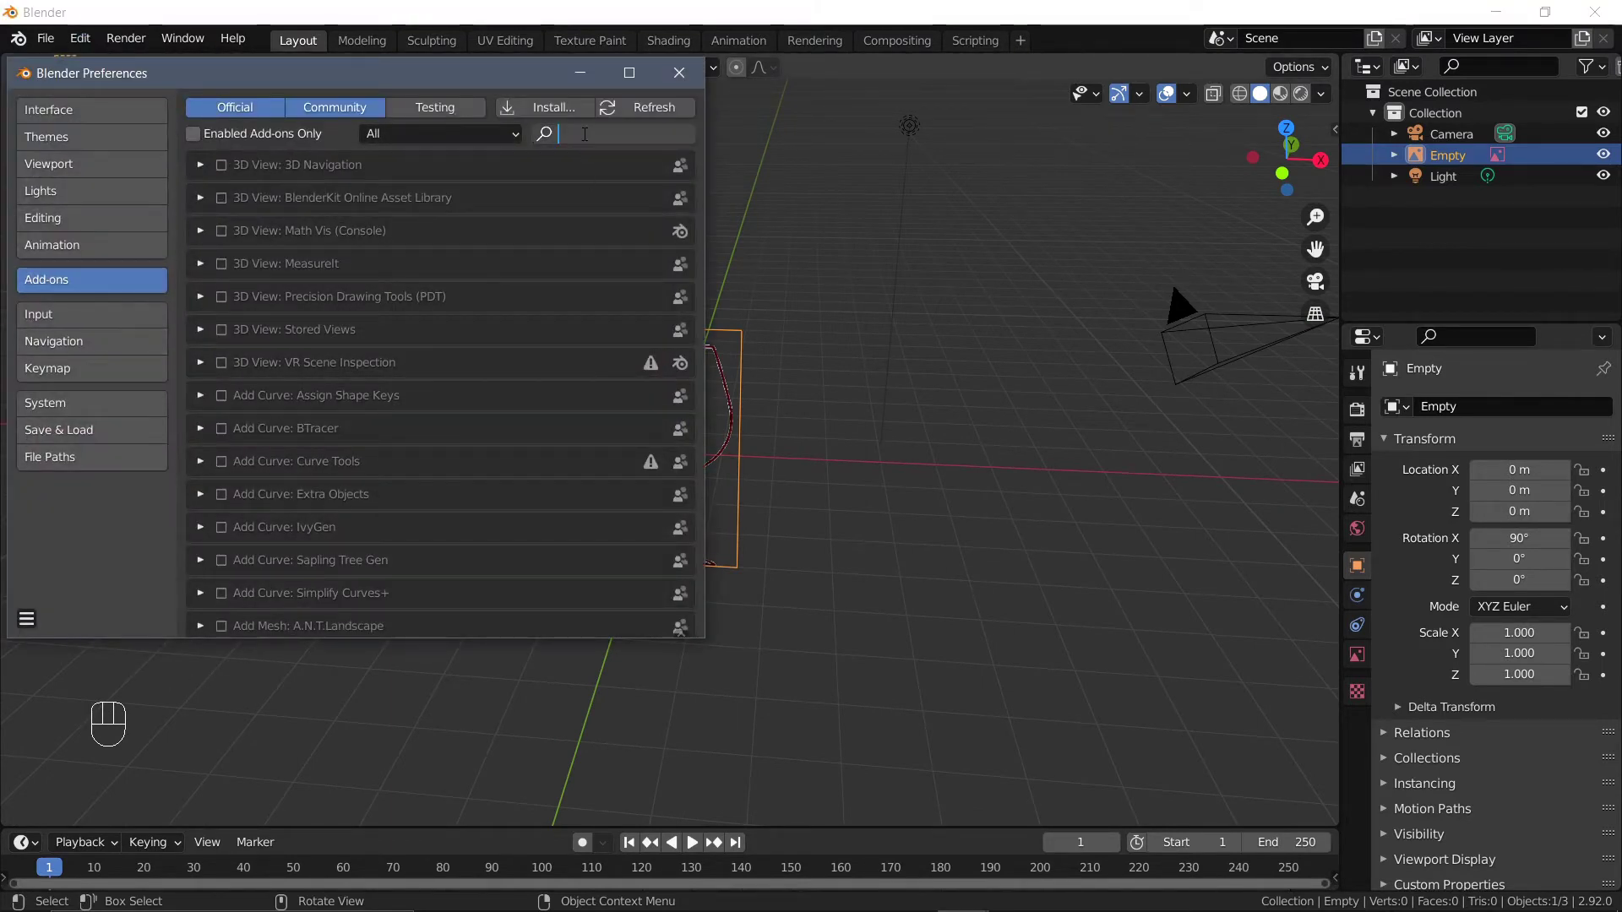
type("extr")
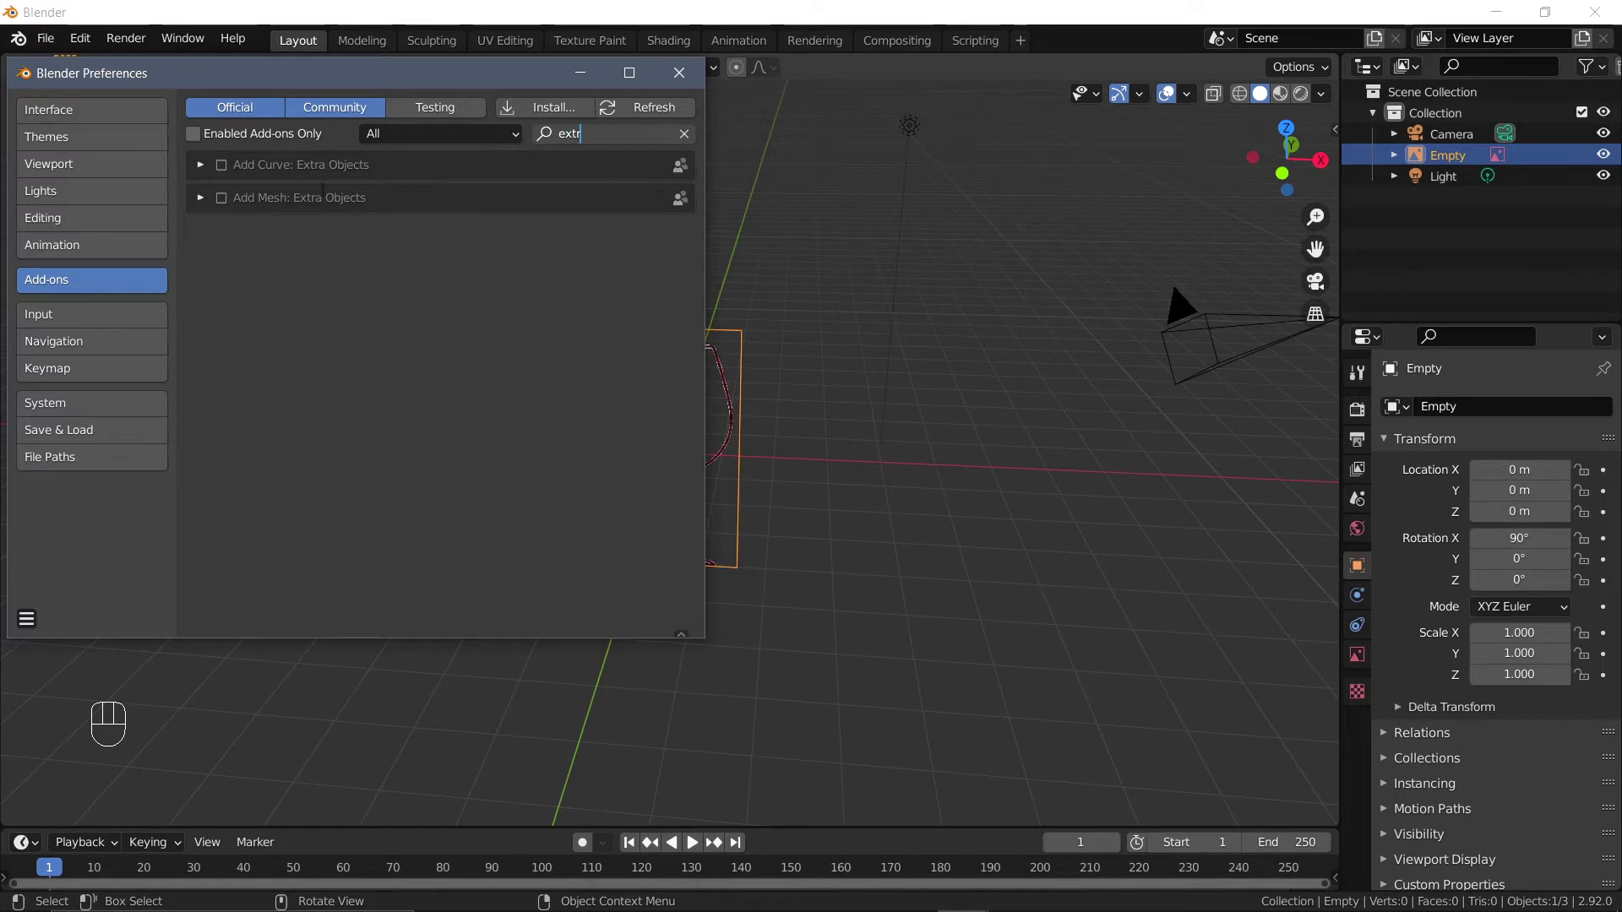
key("Return")
left_click(221, 198)
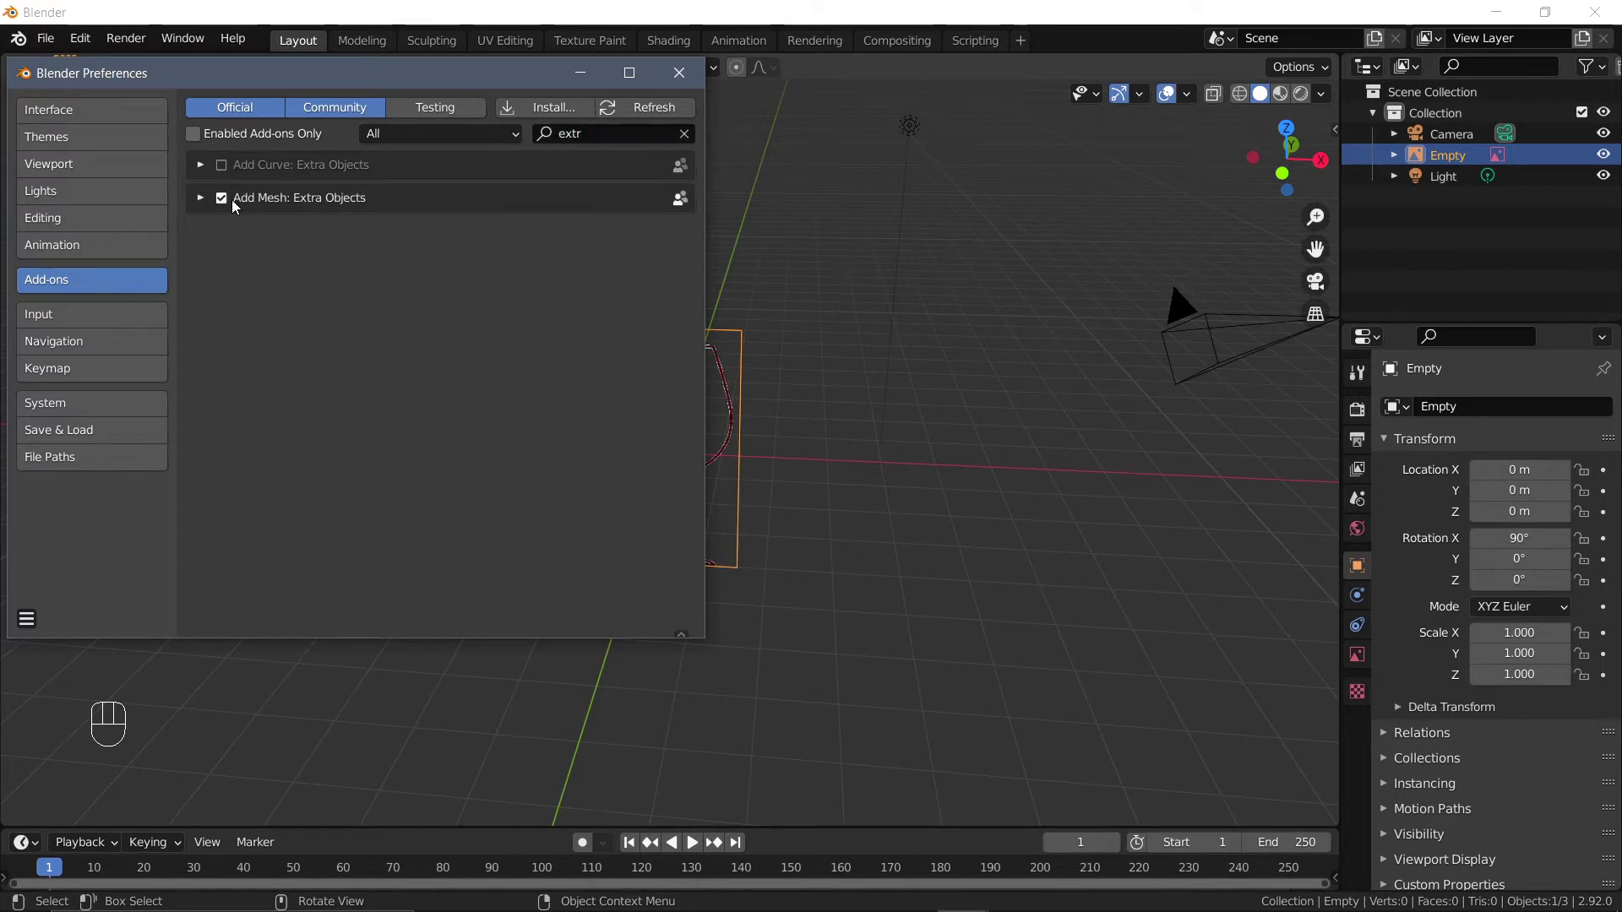
left_click(691, 69)
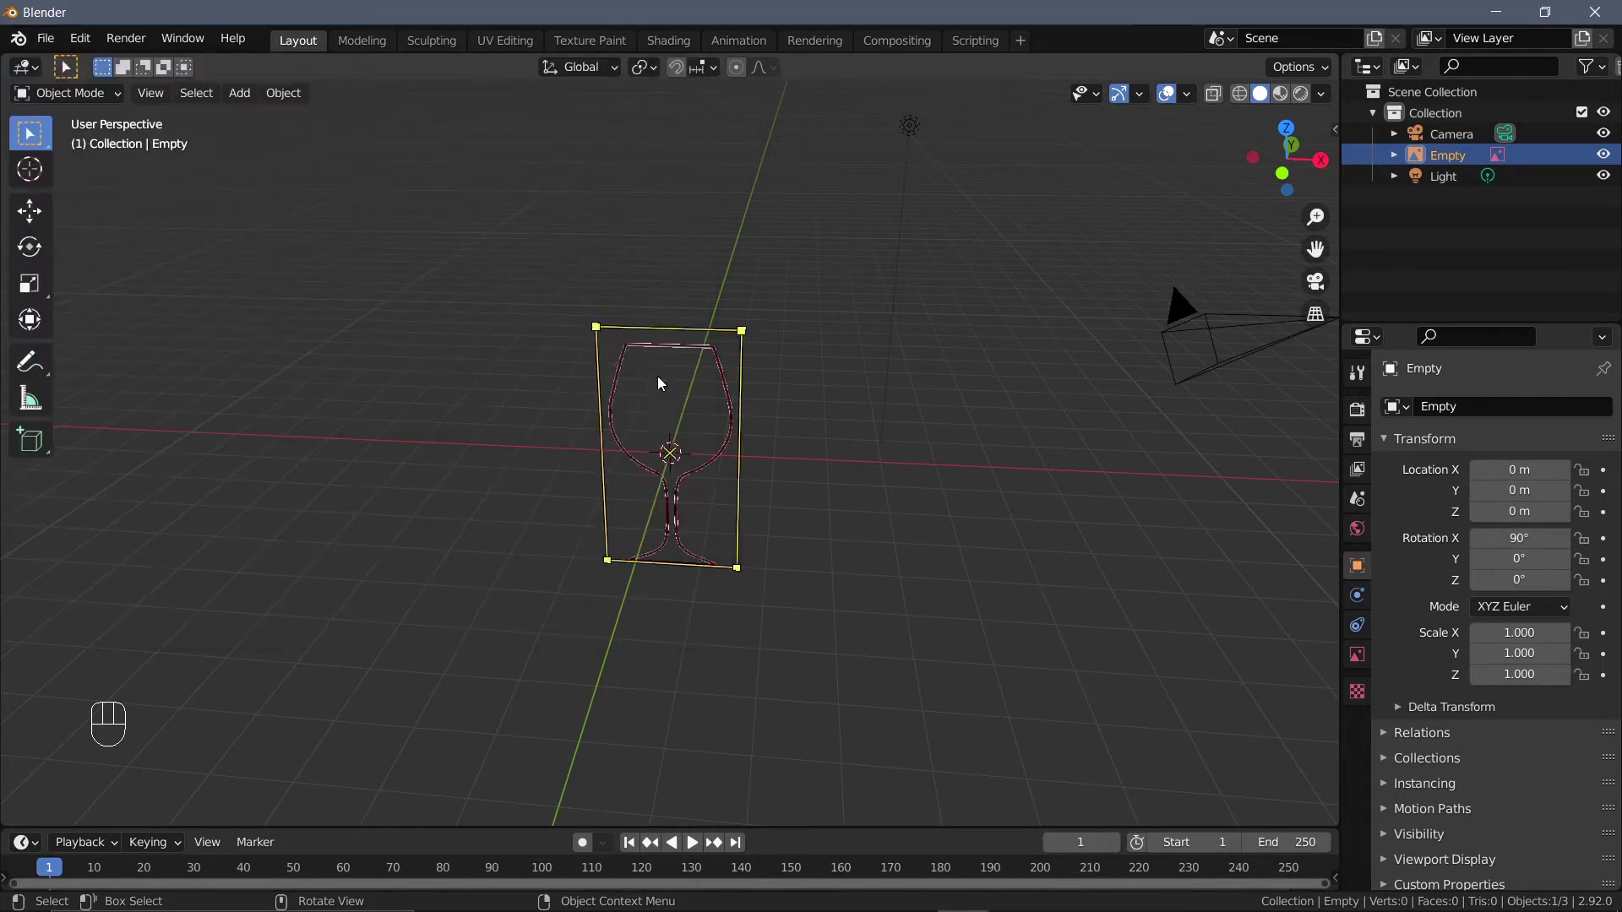
- Add a single vertex in front view and move it about 0.84 m in X and 2.16 m in Z onto the glass's right rim corner
key("grave")
left_click(575, 310)
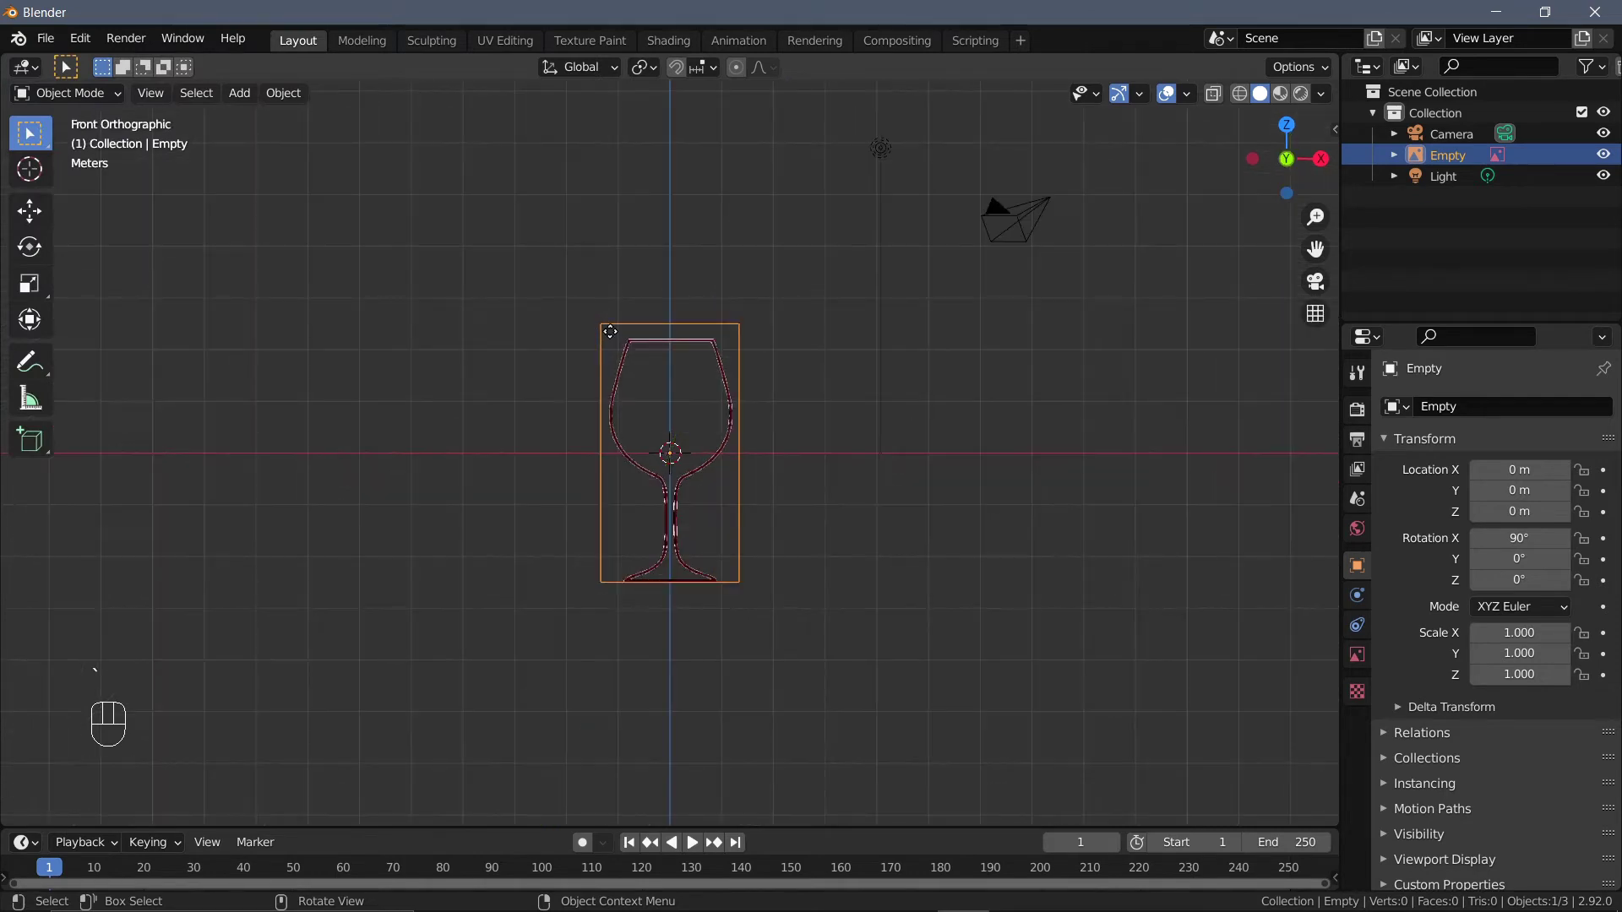
scroll(662, 413, "up", 3)
key("shift+a")
mouse_move(796, 342)
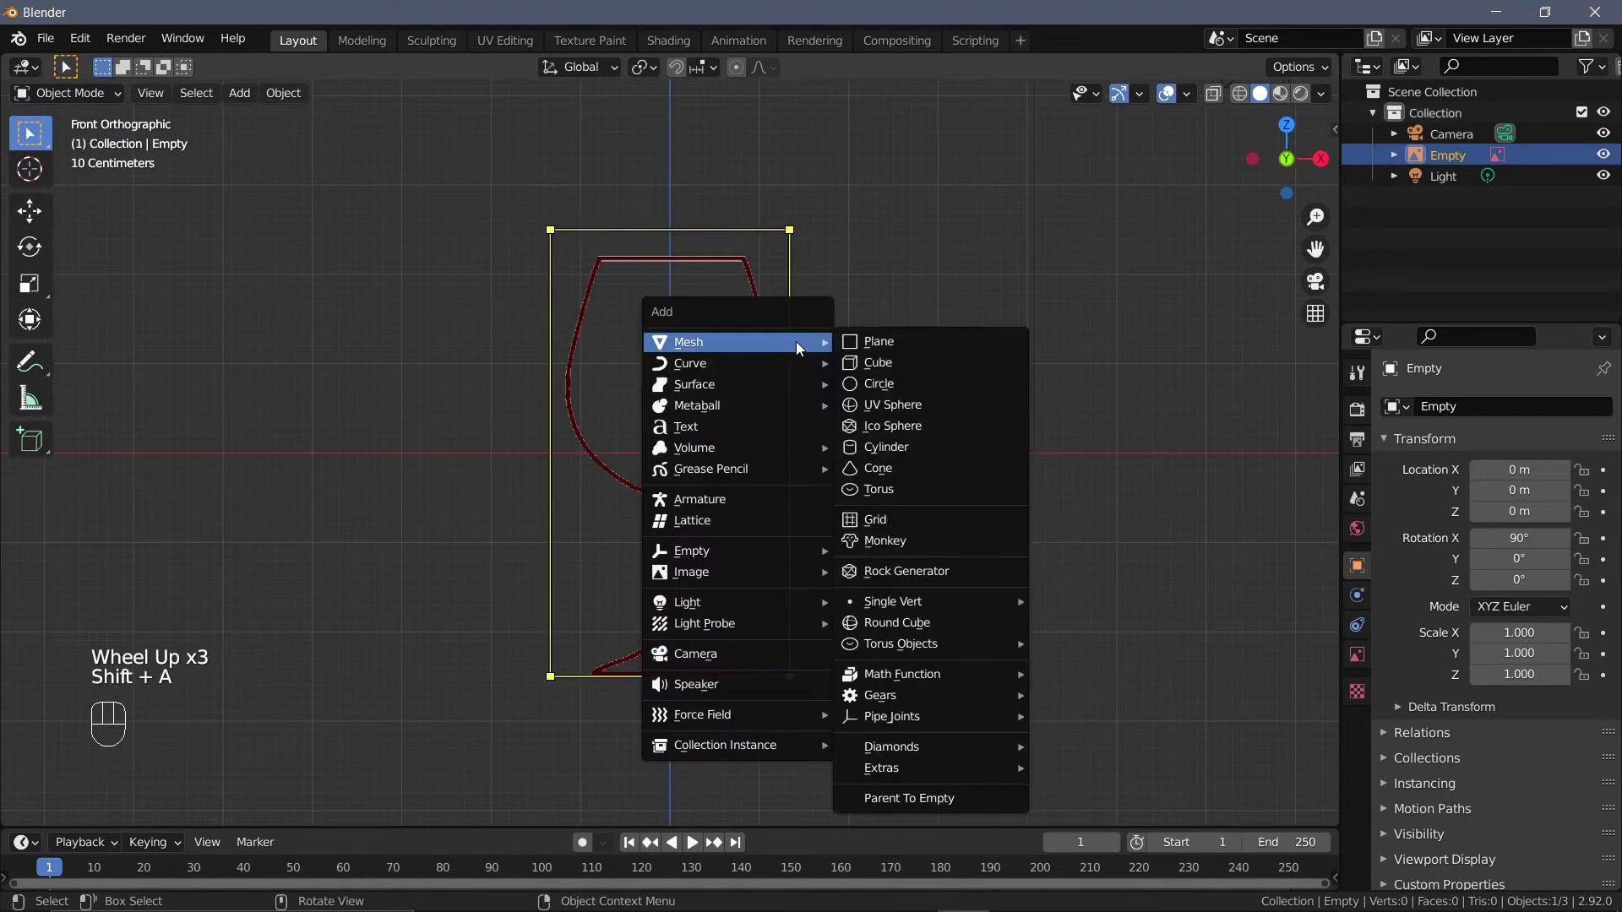
mouse_move(875, 602)
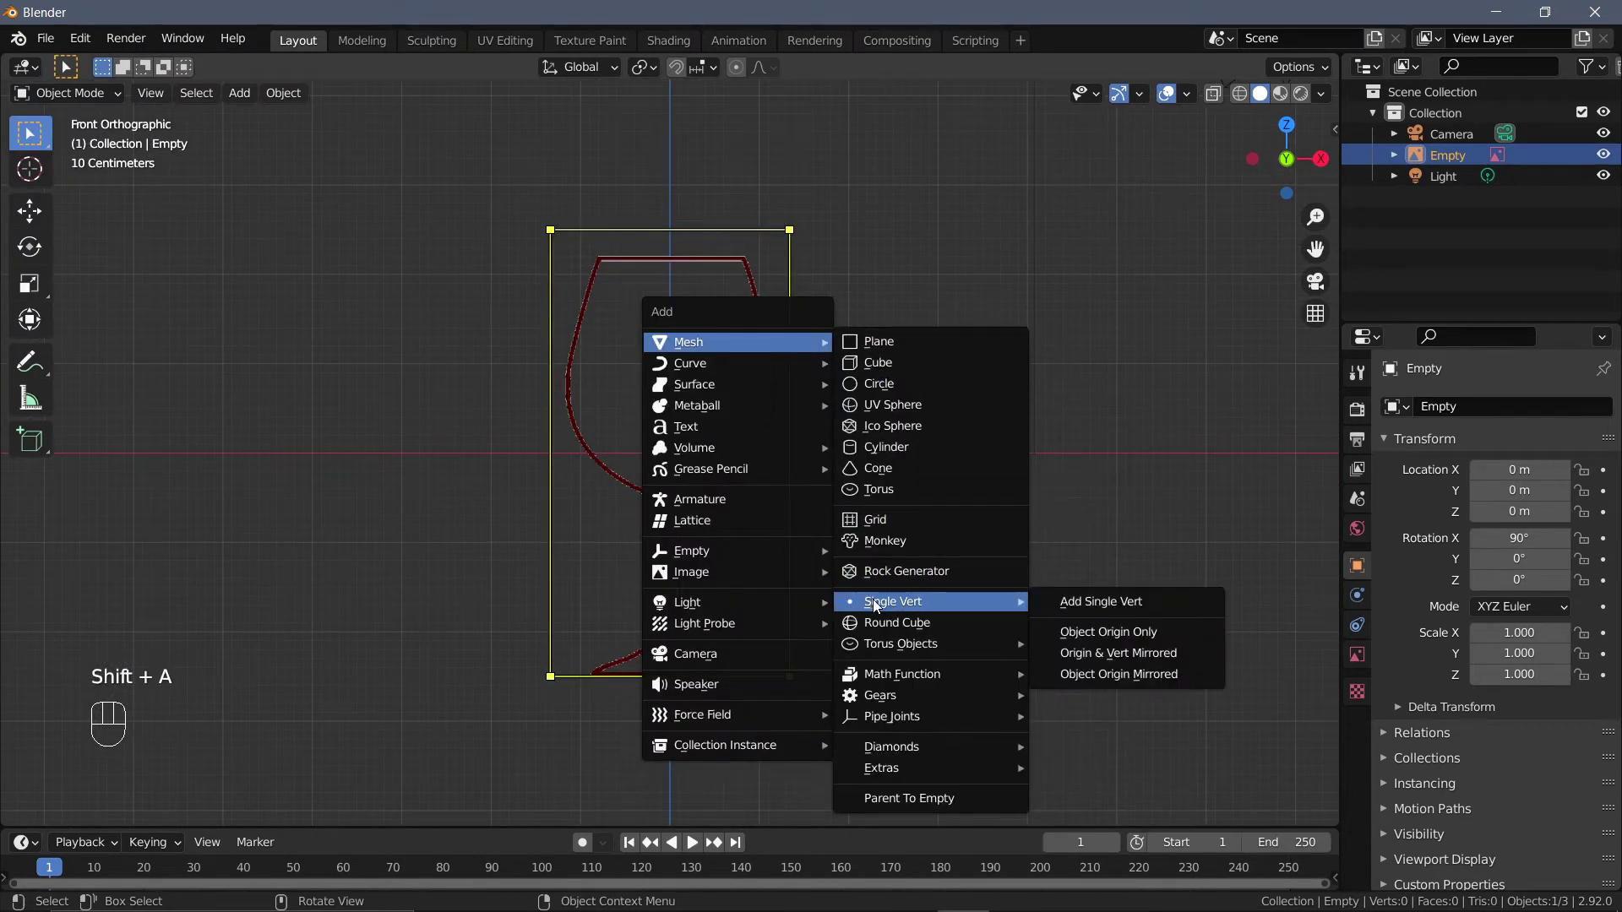
left_click(1073, 603)
scroll(730, 504, "up", 2)
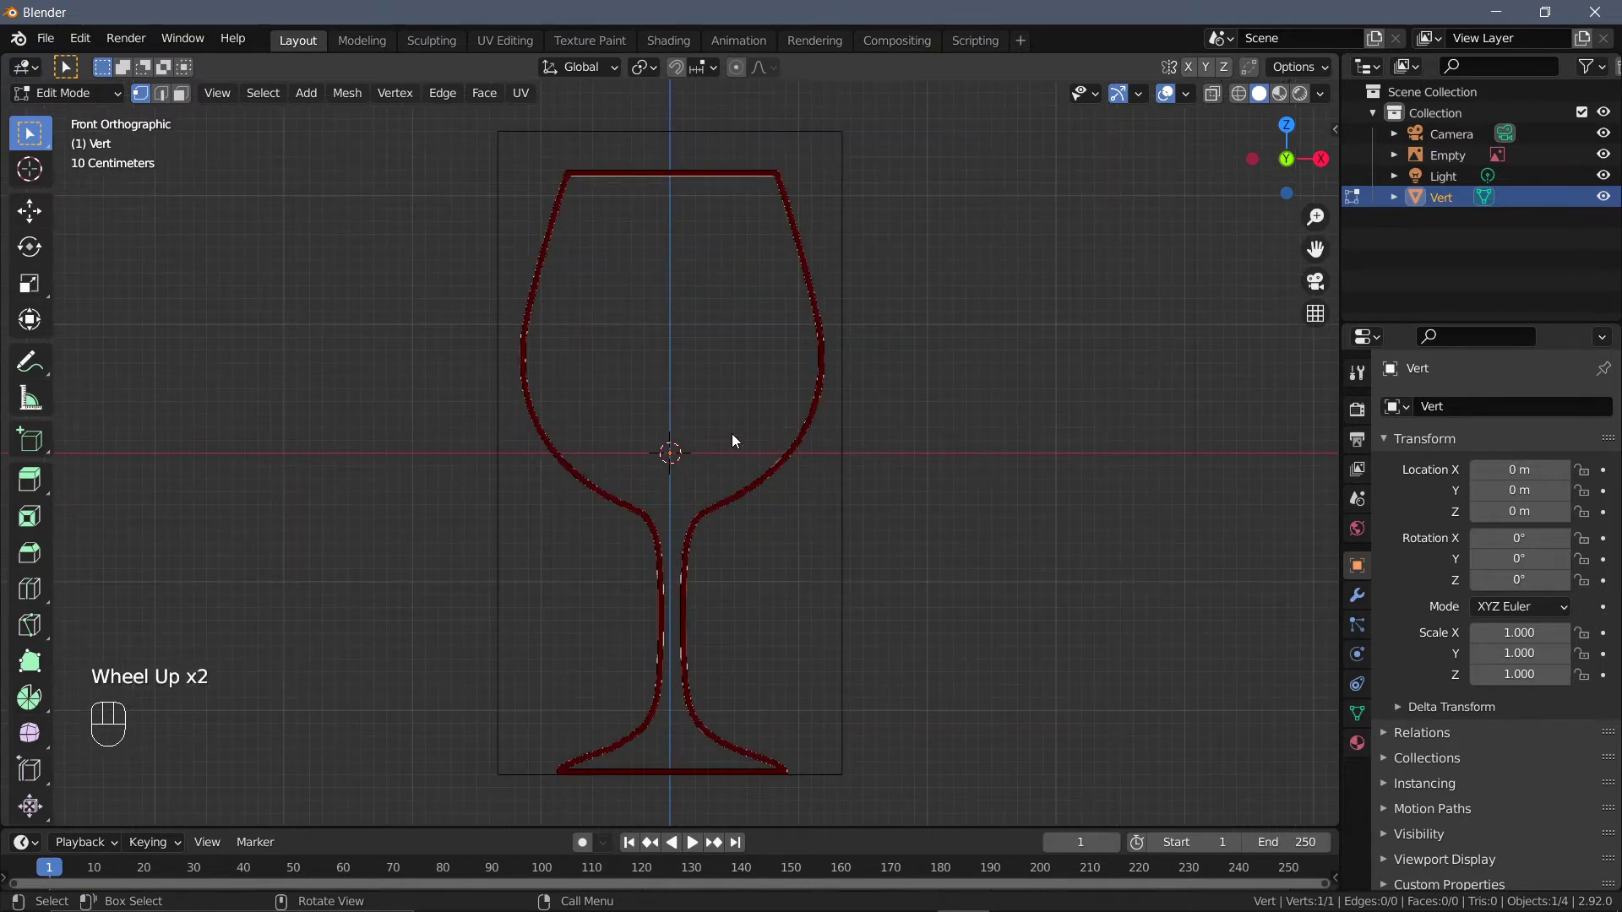
key("g")
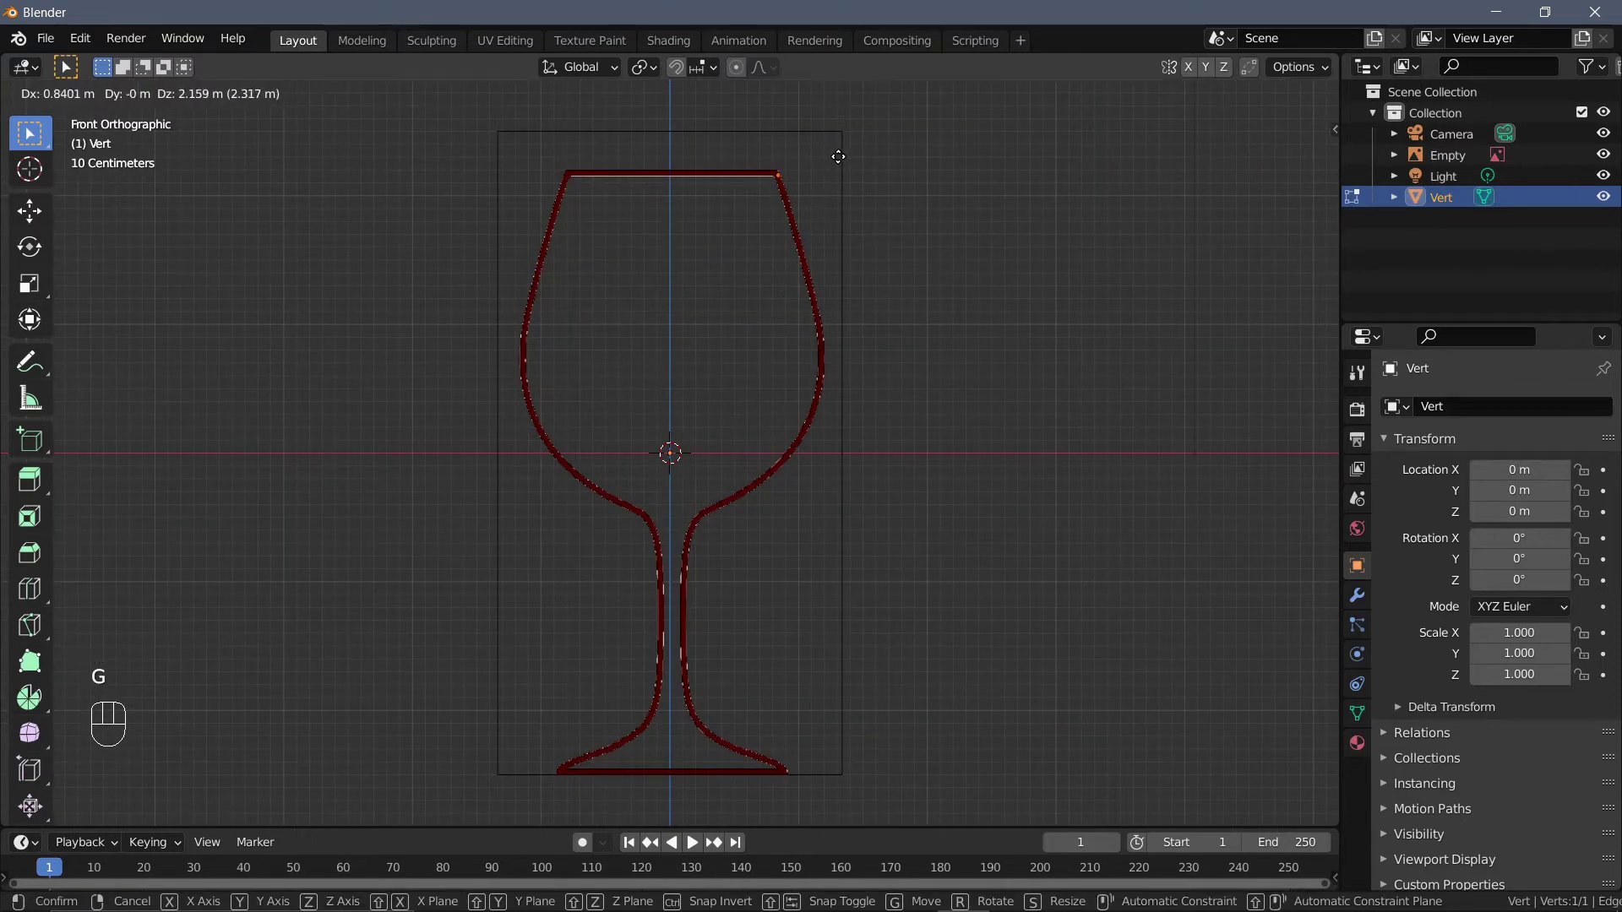
left_click(838, 156)
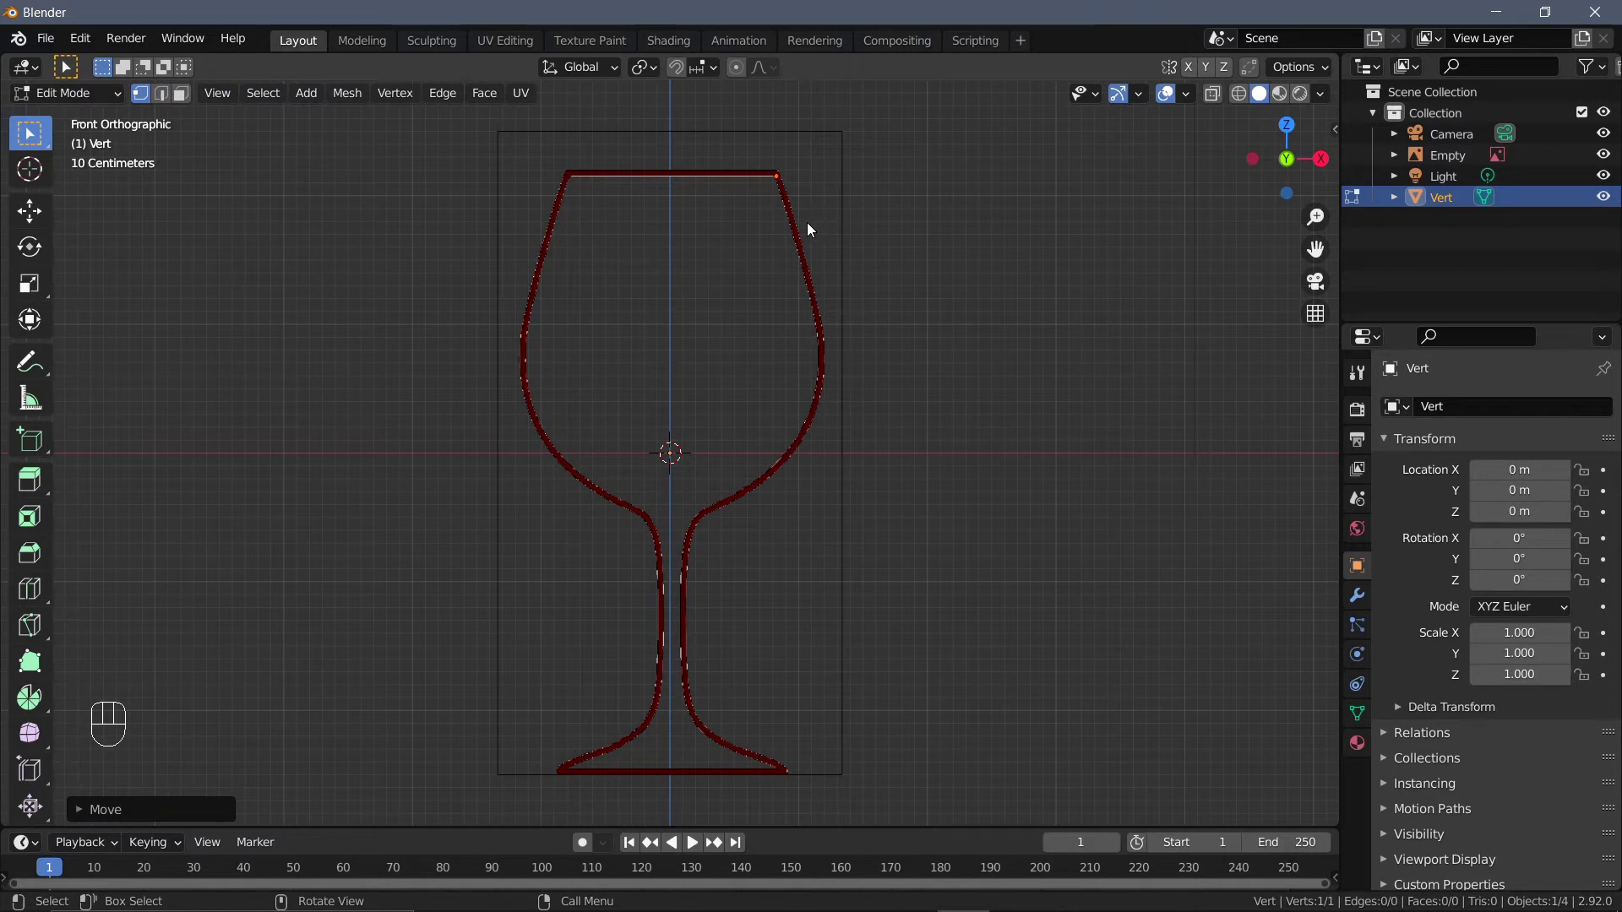
- Trace the right side of the glass bowl from the rim down to the stem with a chain of extruded vertices
key("ctrl")
right_click(789, 213, "ctrl")
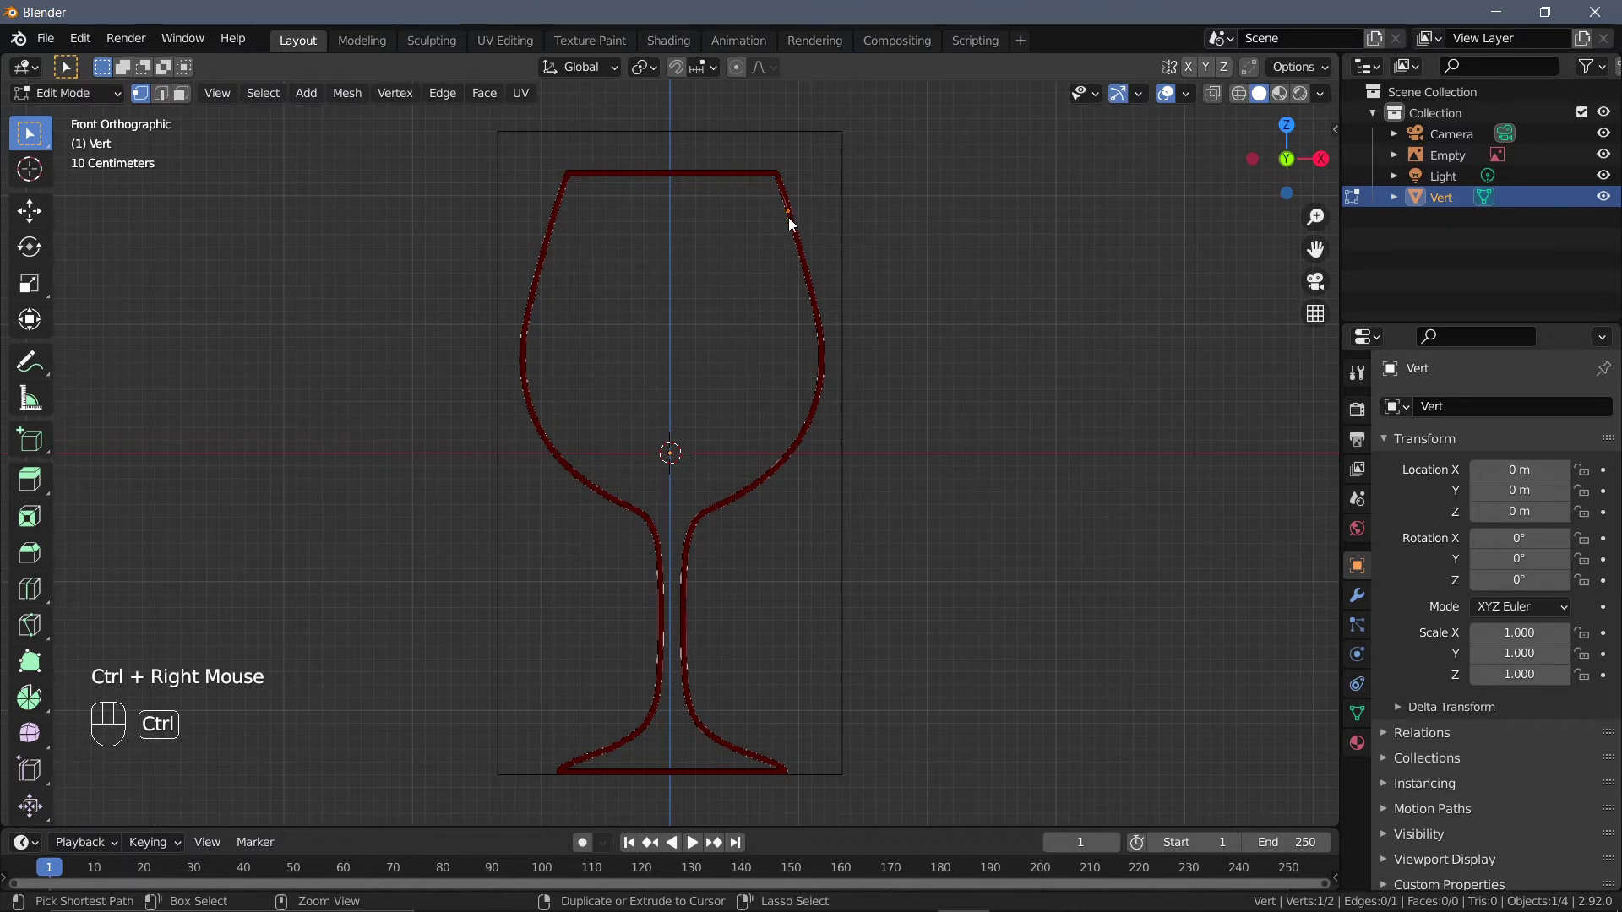
right_click(799, 244, "ctrl")
right_click(808, 282, "ctrl")
right_click(816, 330, "ctrl")
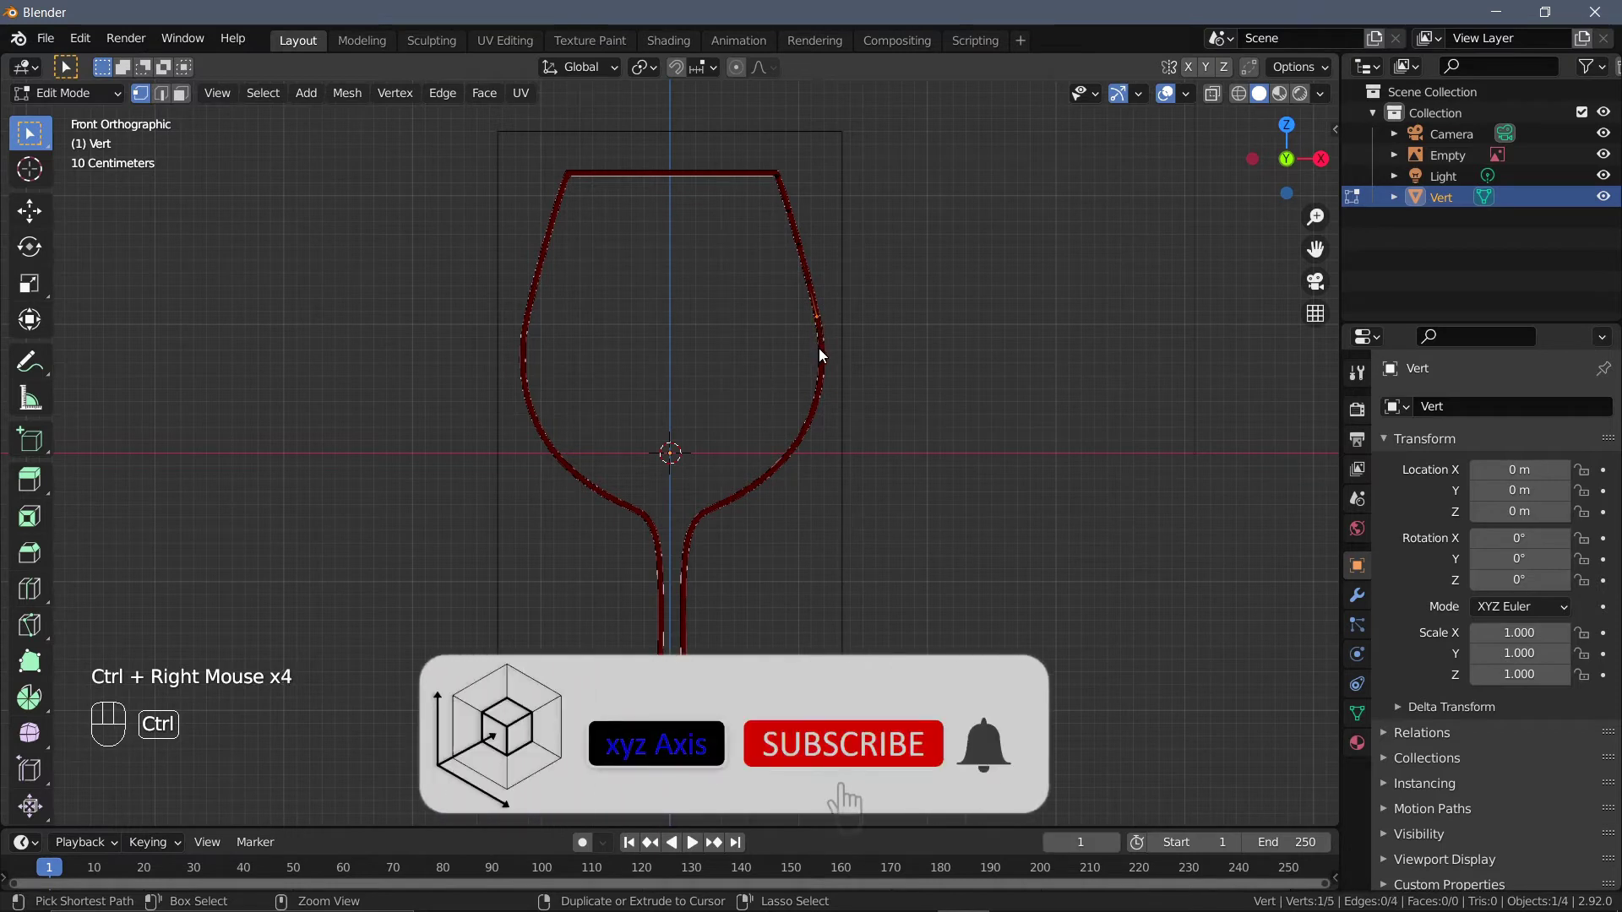
right_click(819, 348, "ctrl")
right_click(821, 378, "ctrl")
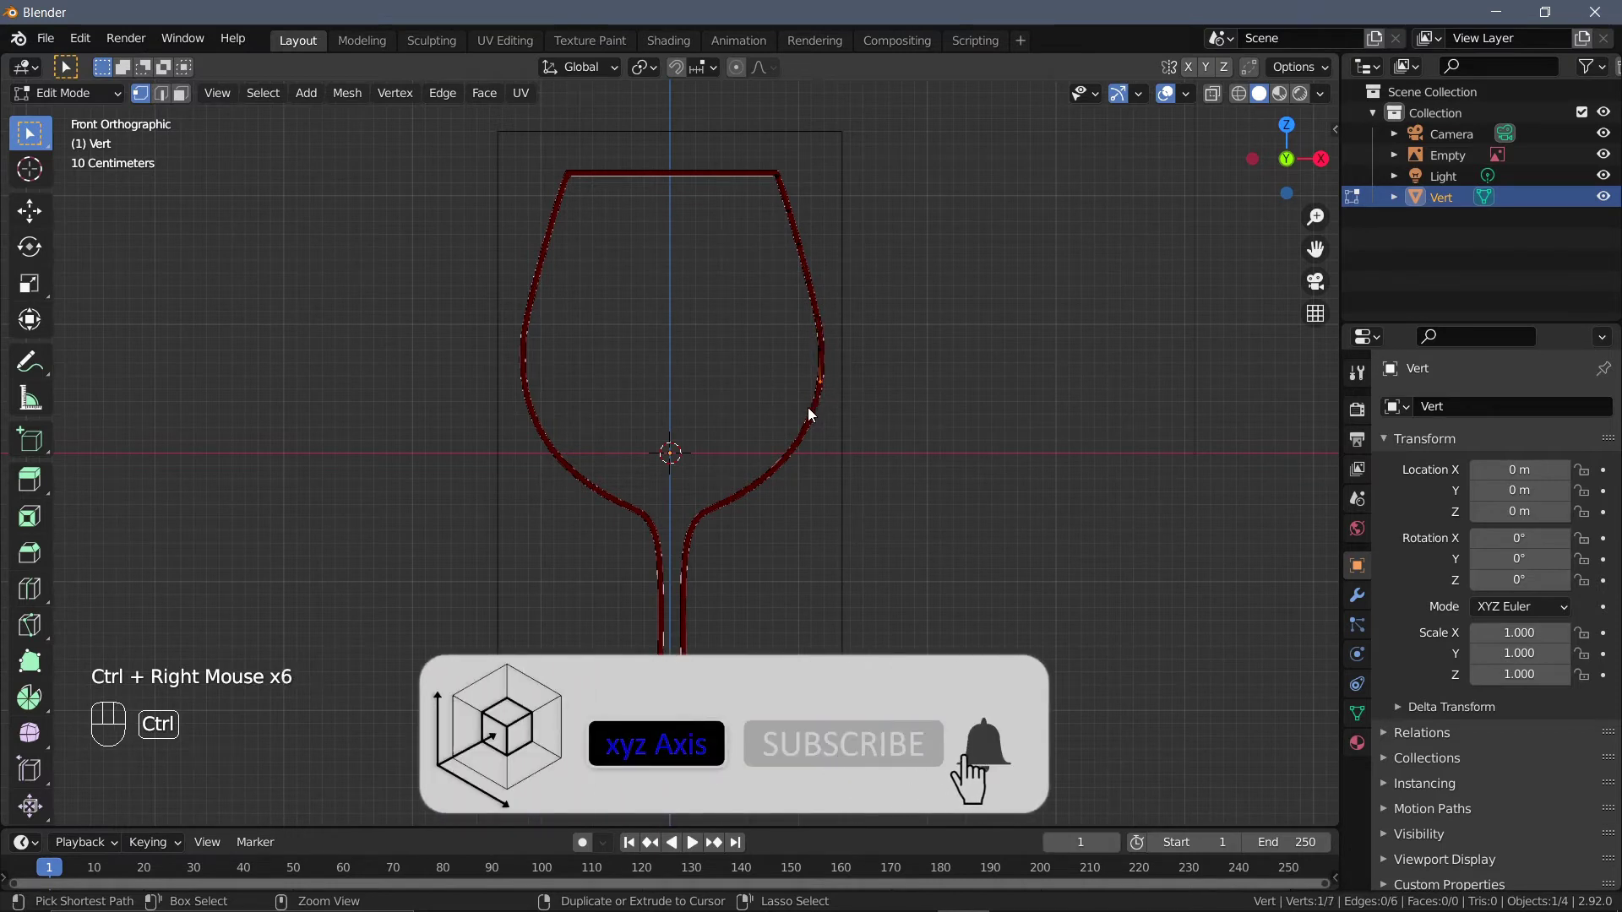
right_click(811, 418, "ctrl")
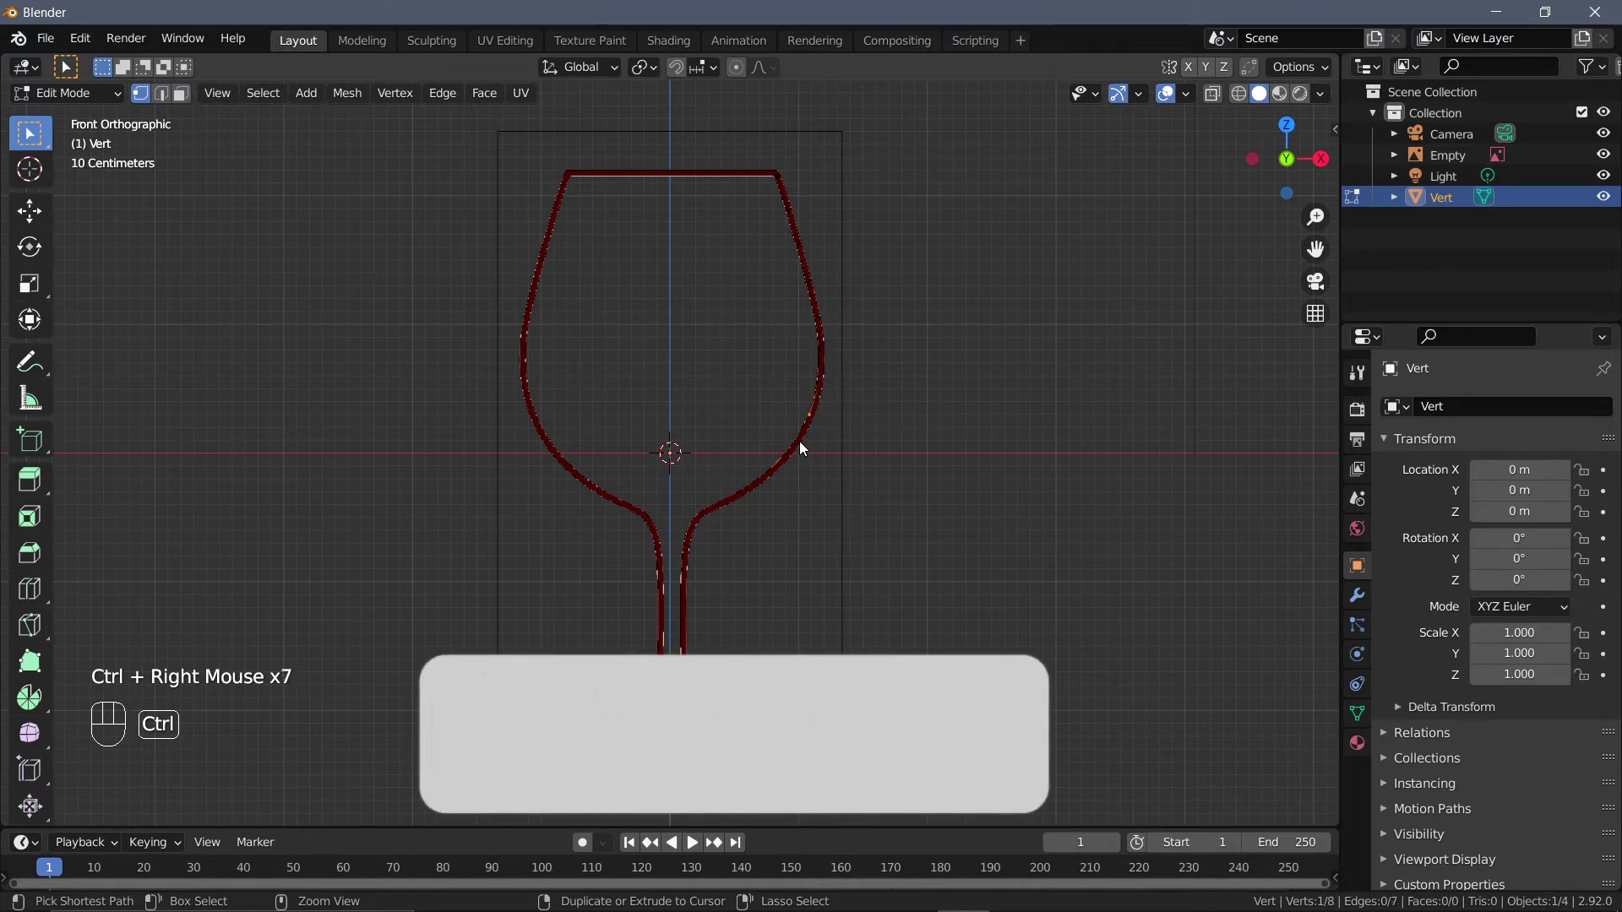
right_click(798, 440, "ctrl")
right_click(778, 464, "ctrl")
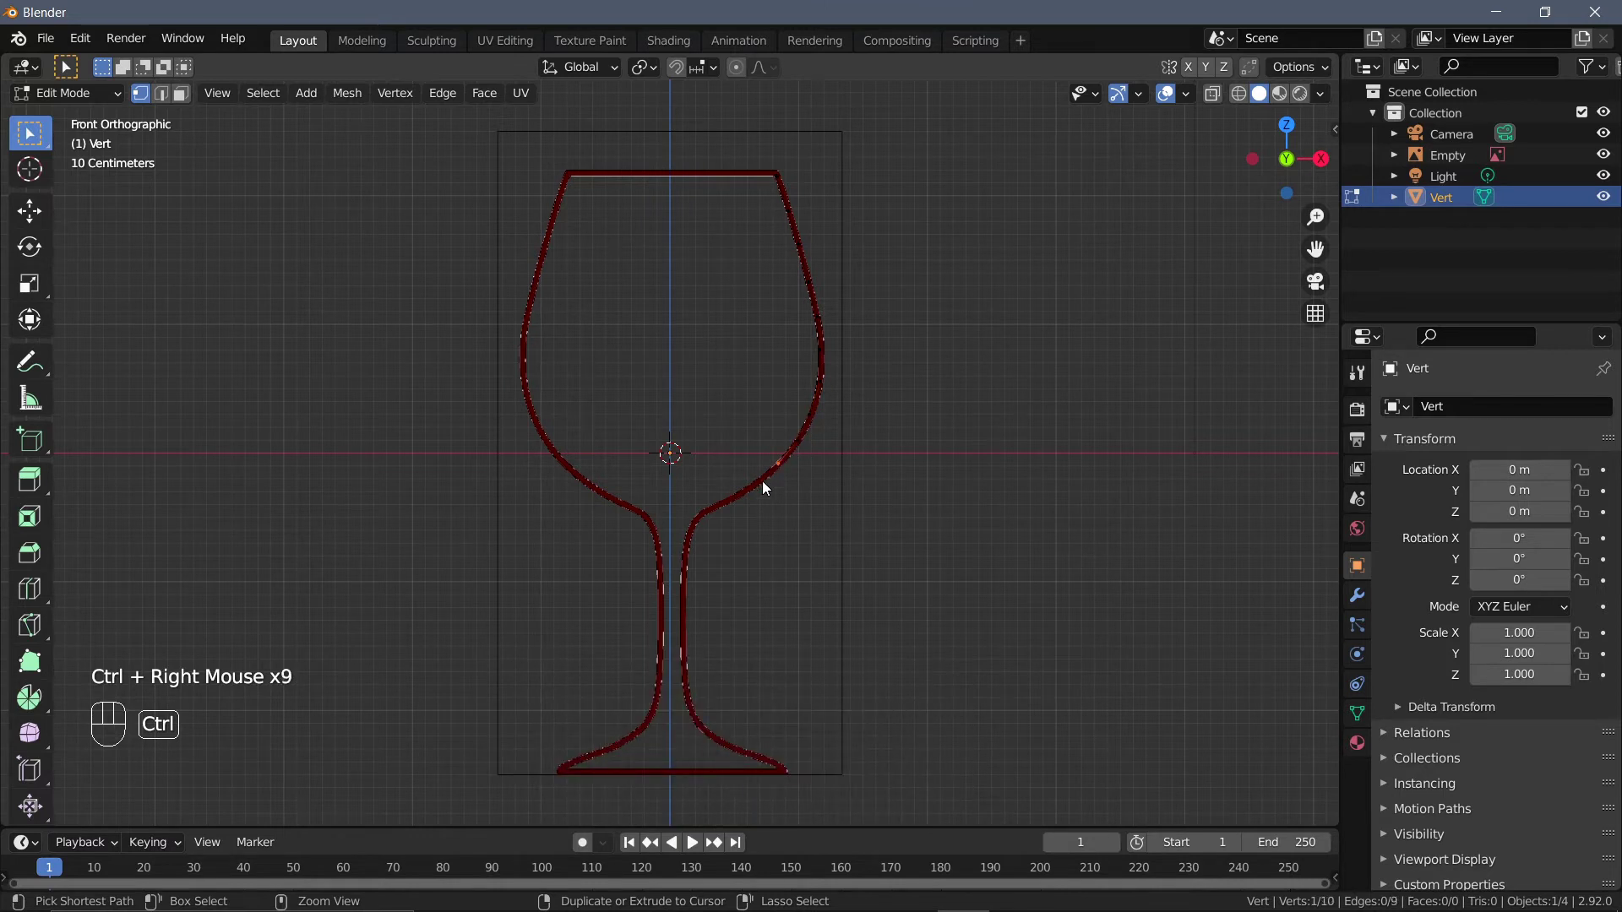
right_click(754, 488, "ctrl")
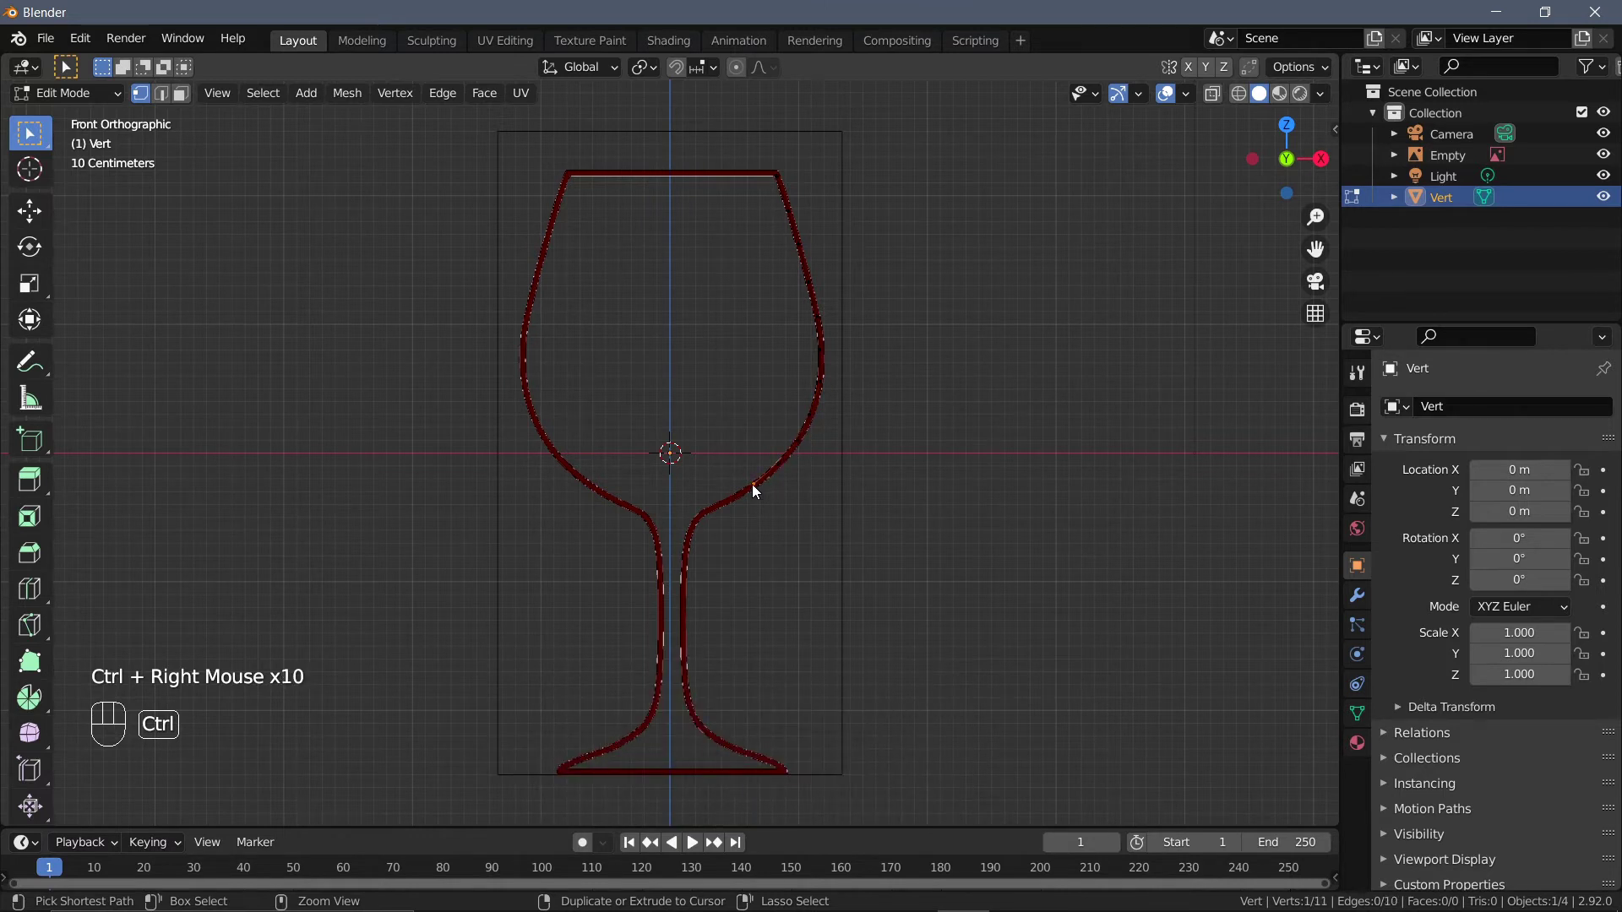
right_click(706, 513, "ctrl")
- Continue the vertex chain along the right side of the stem and foot to the outer corner of the base
right_click(691, 529, "ctrl")
right_click(683, 605, "ctrl")
right_click(685, 640, "ctrl")
right_click(683, 670, "ctrl")
right_click(689, 703, "ctrl")
right_click(691, 711, "ctrl")
right_click(703, 726, "ctrl")
right_click(711, 735, "ctrl")
right_click(728, 747, "ctrl")
right_click(750, 754, "ctrl")
right_click(763, 759, "ctrl")
right_click(782, 770, "ctrl")
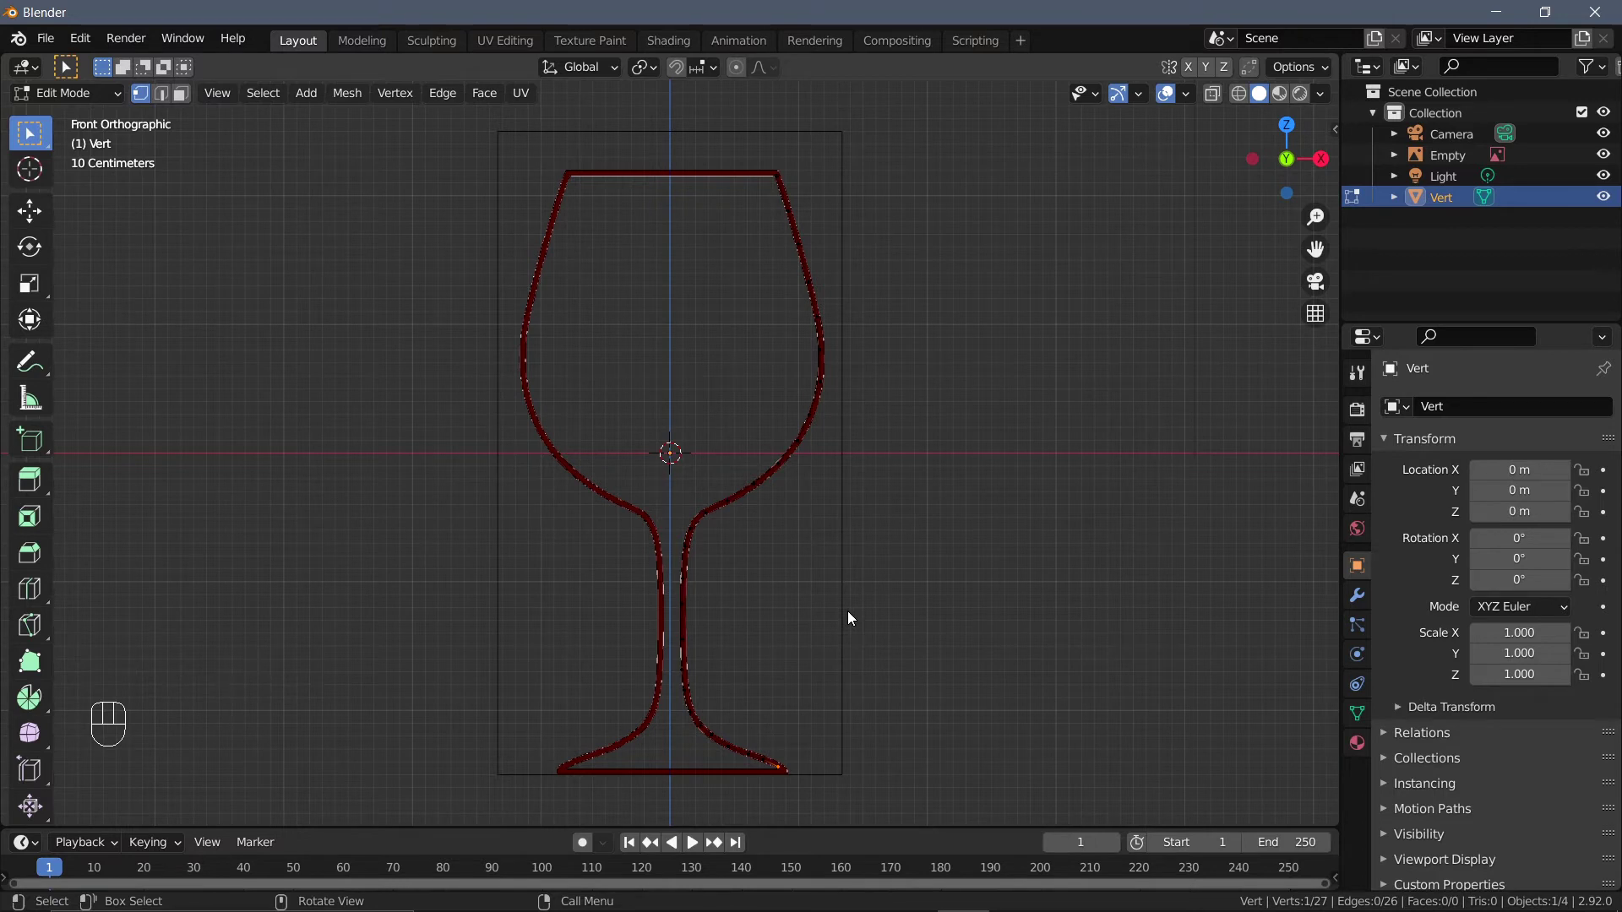
- Hide the reference image and apply Smooth Vertices to the whole traced profile
left_click(1605, 156)
key("a")
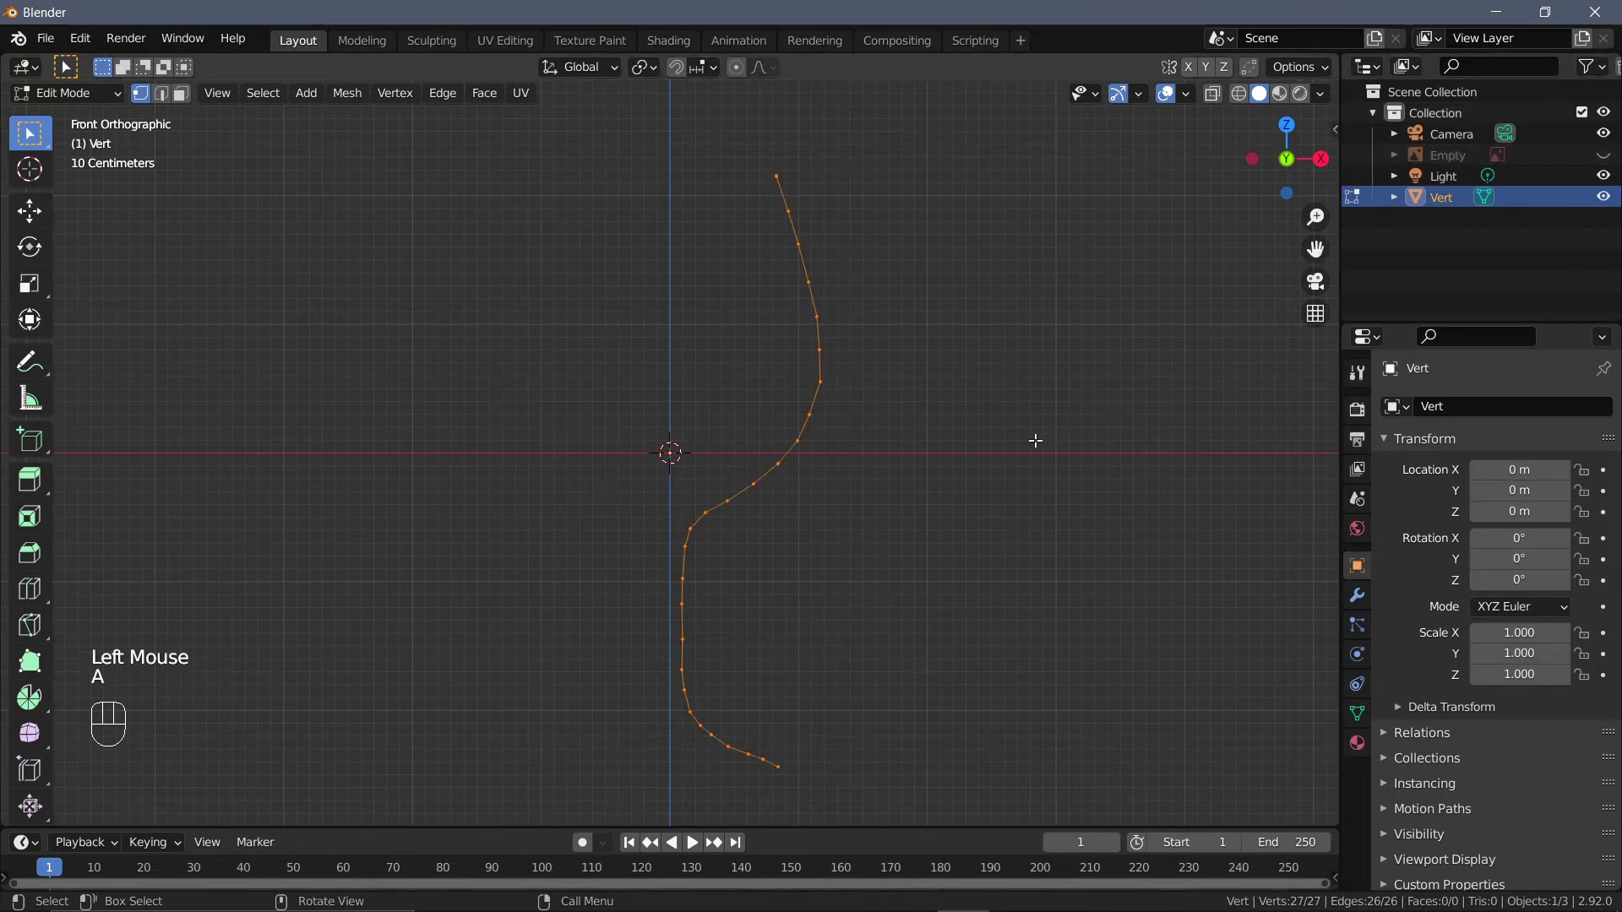
left_click(396, 94)
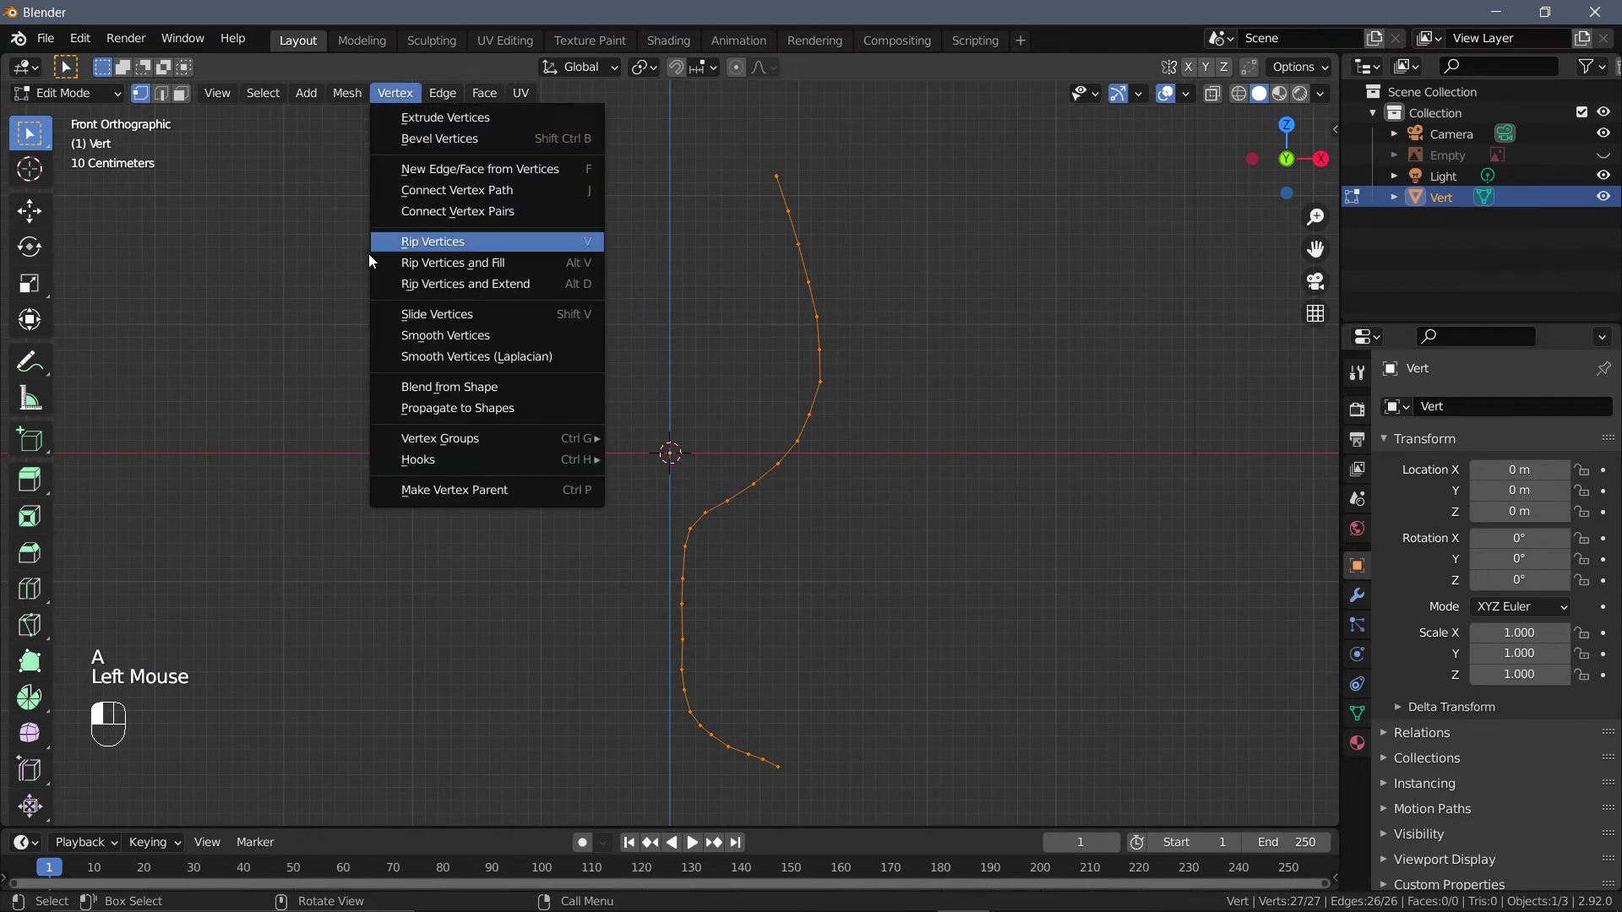
left_click(404, 342)
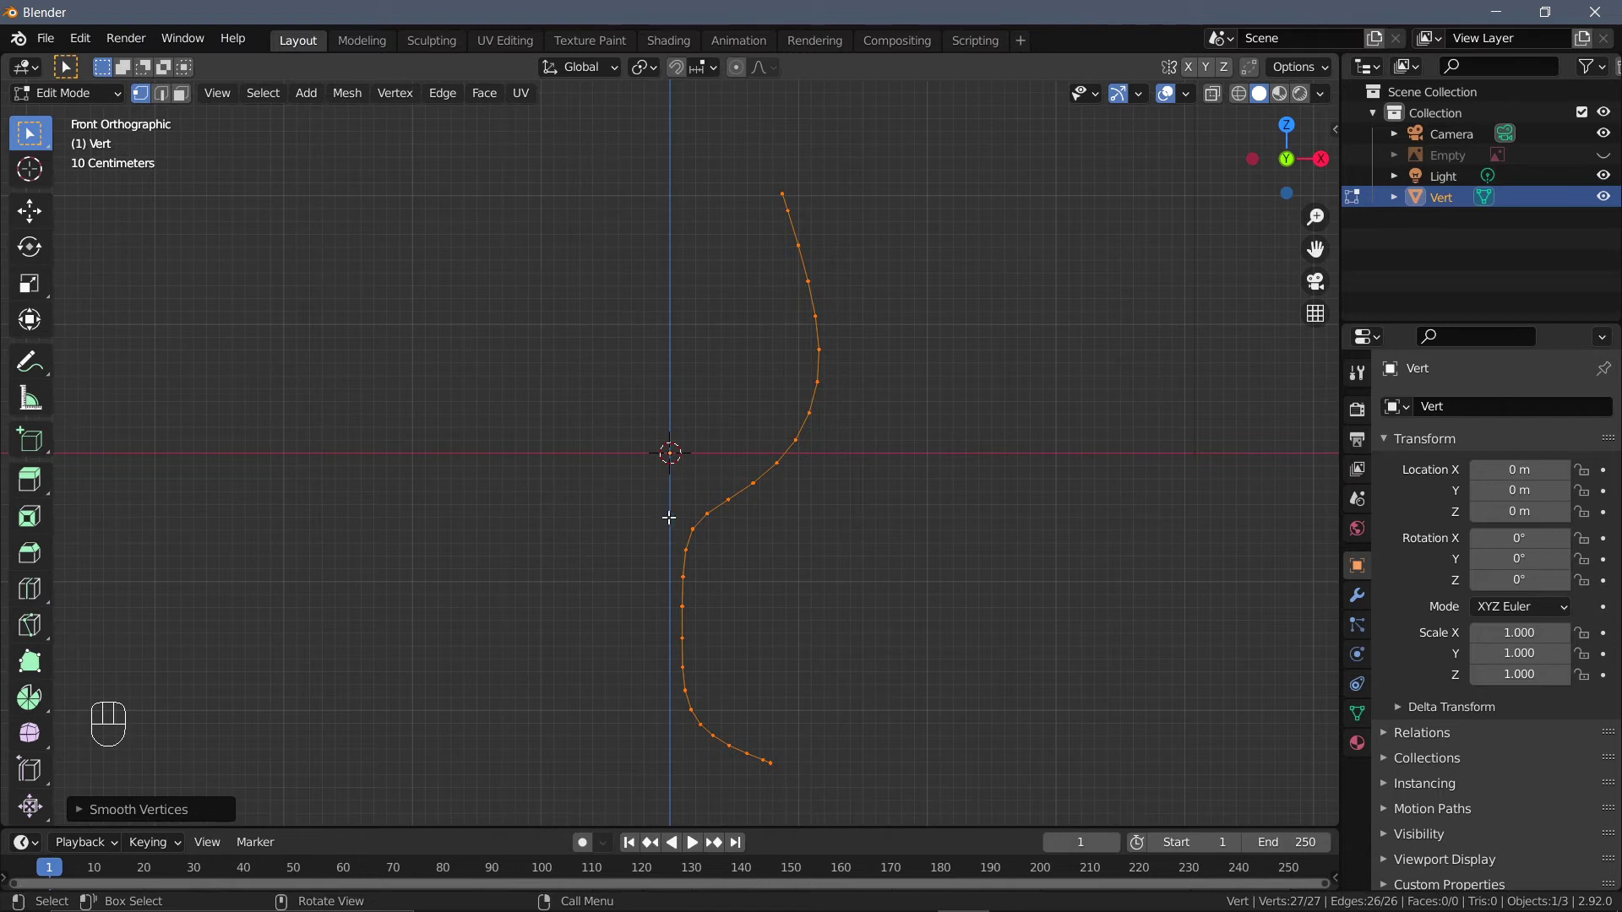
- Leave Edit Mode and add a Screw modifier to the profile to revolve it into a glass
middle_click_drag(718, 516, 754, 545)
key("Tab")
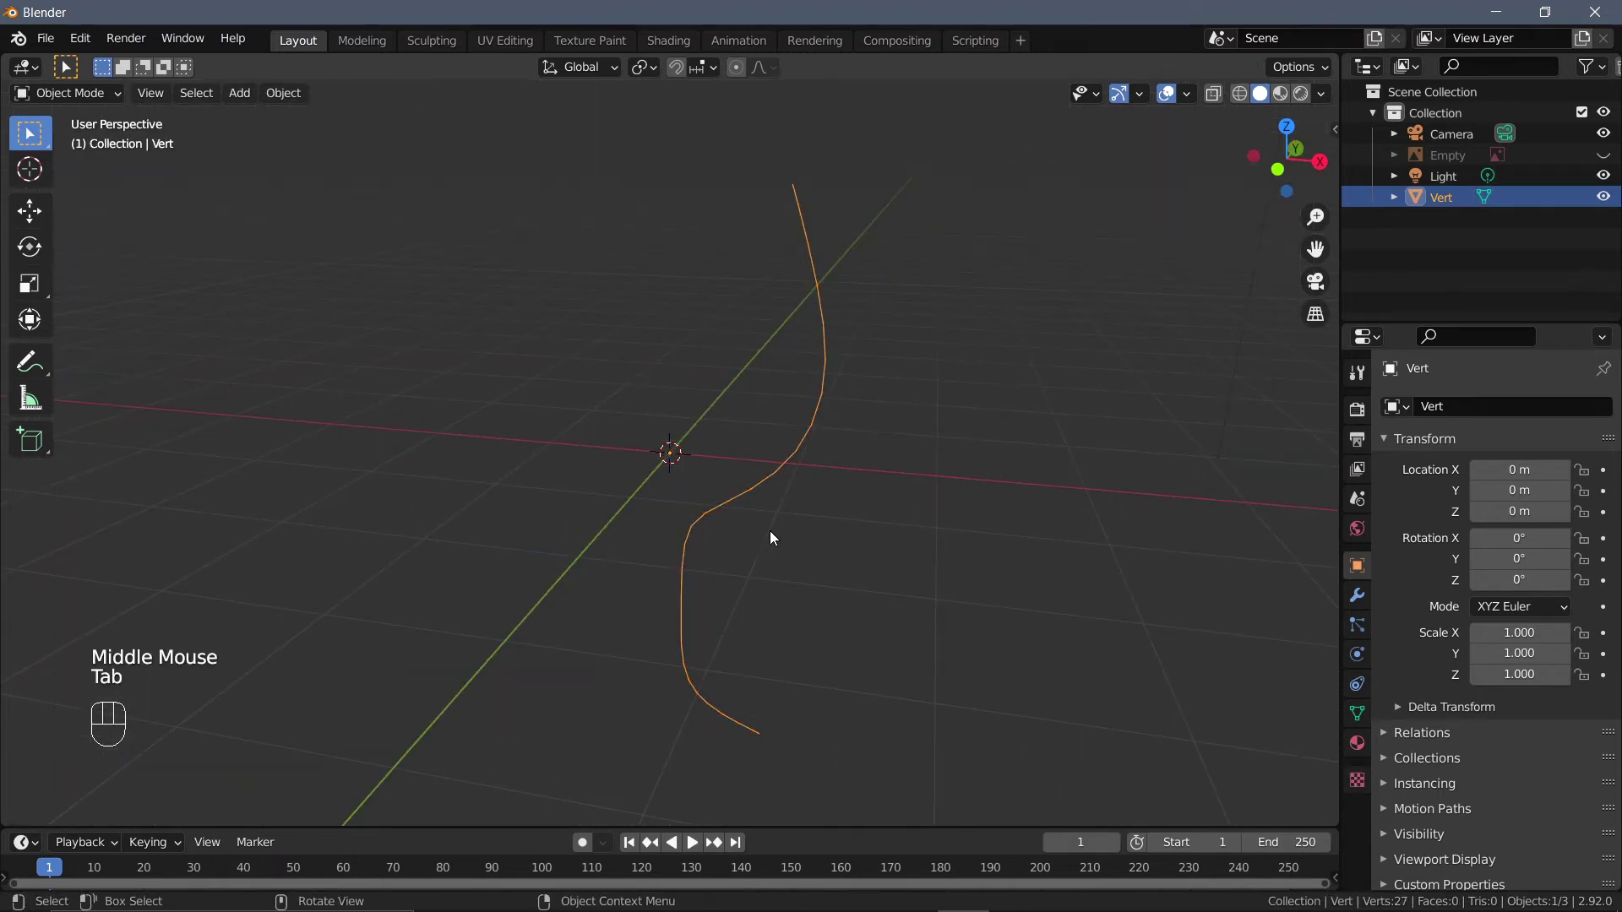
left_click(1357, 596)
left_click(1431, 407)
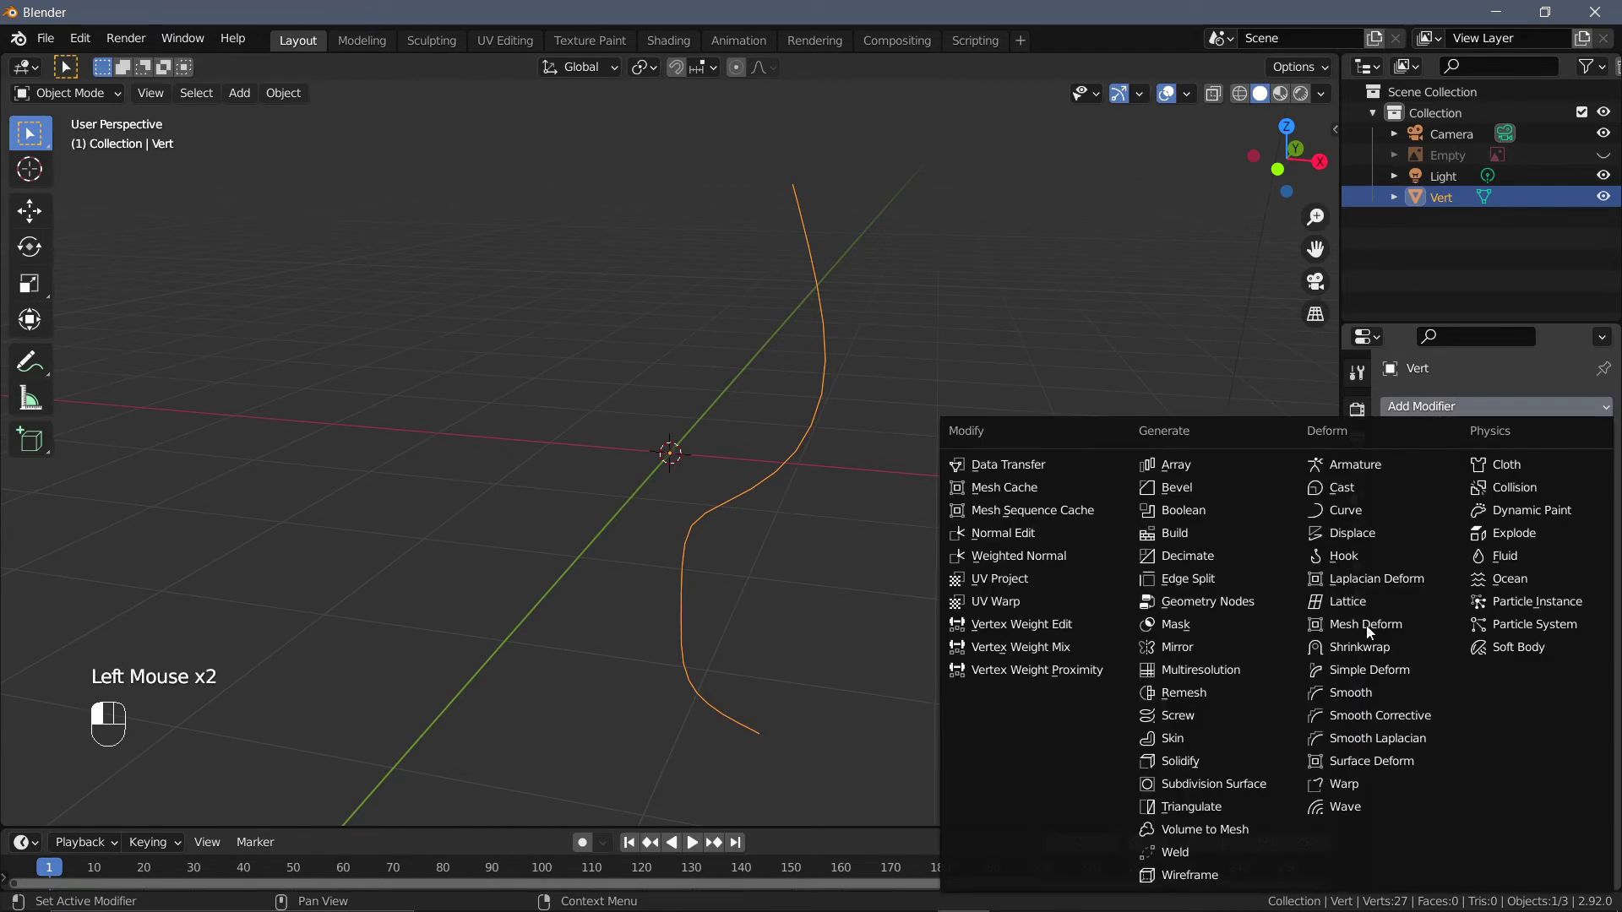
left_click(1207, 715)
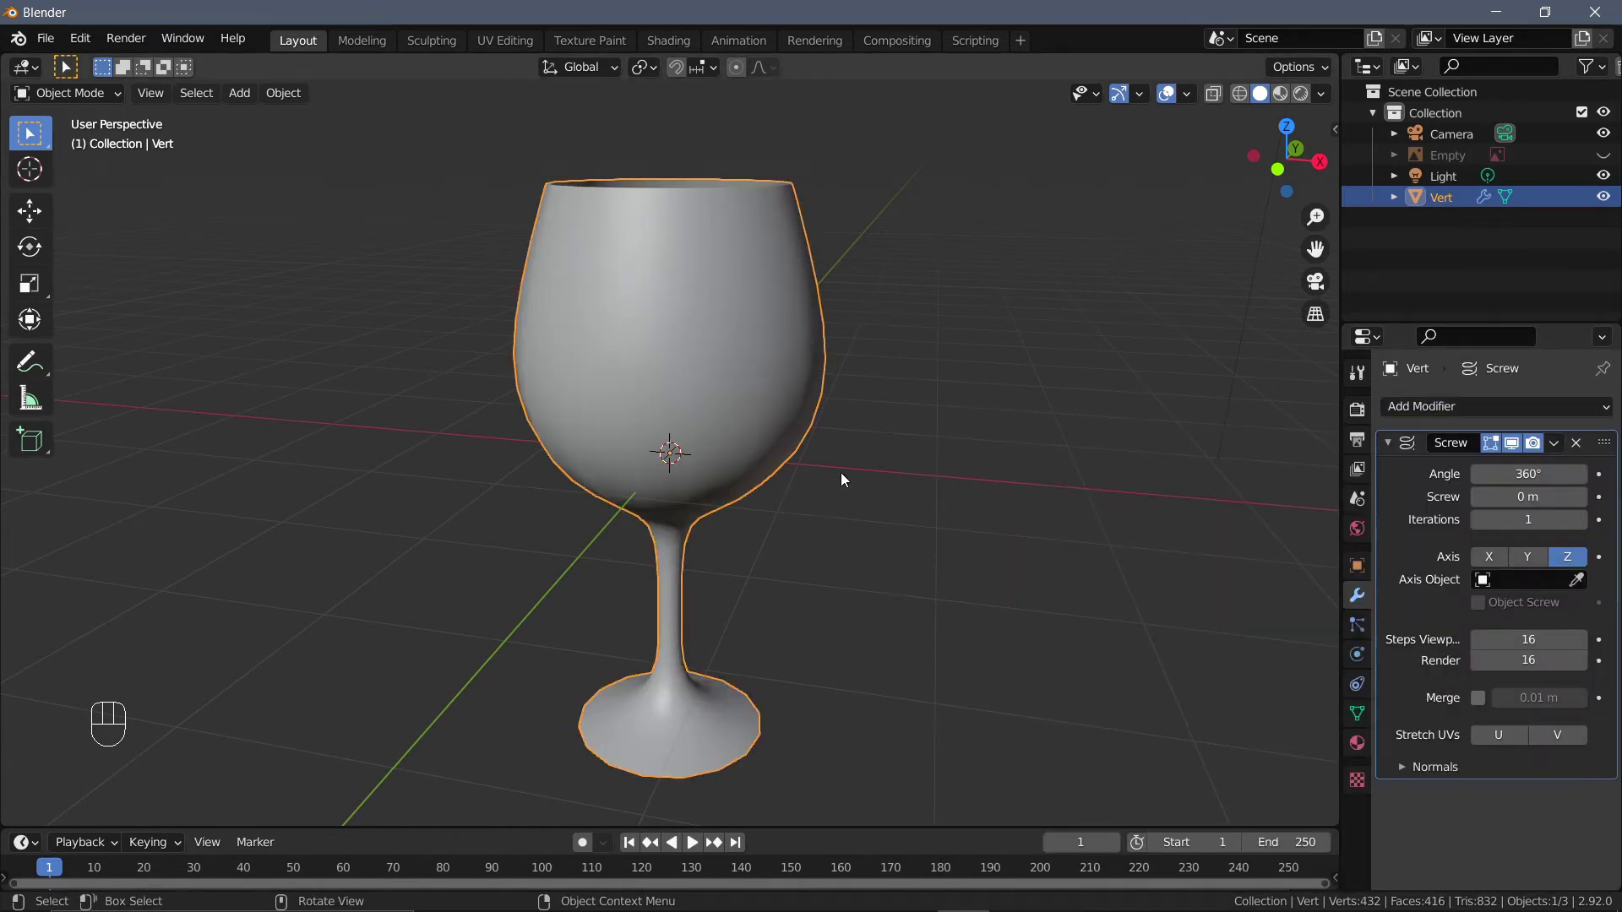
- Extrude the profile's lowest vertex about 0.053 m down along Z to thicken the foot's rim, and return to Object Mode
middle_click_drag(839, 473, 865, 422)
key("Tab")
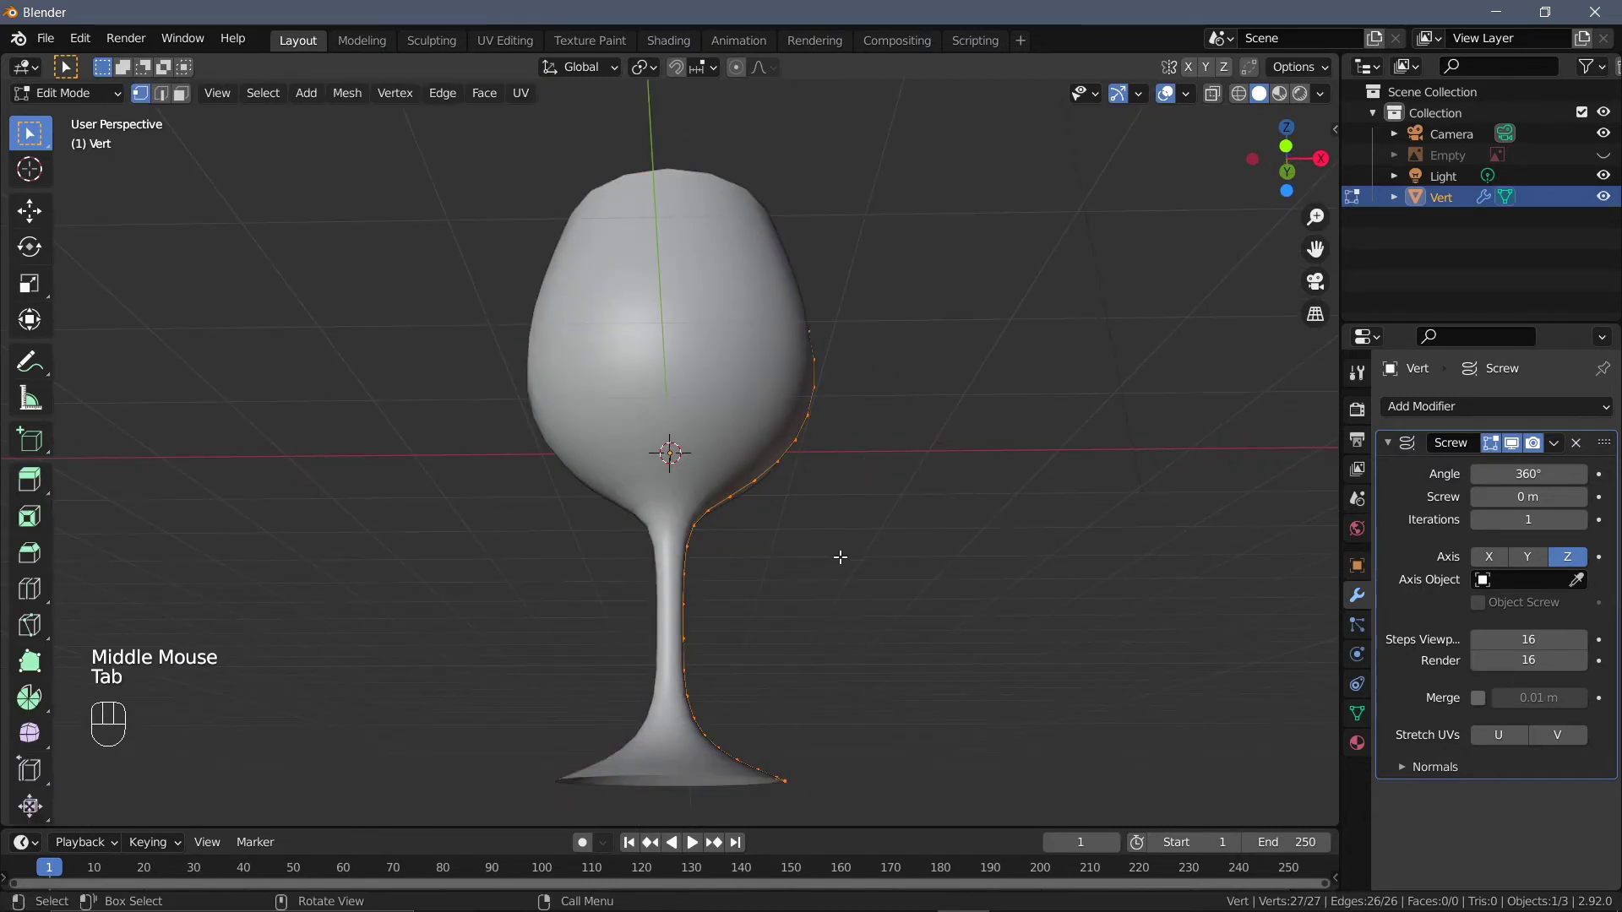
middle_click_drag(840, 470, 819, 617, "shift")
scroll(818, 532, "up", 1)
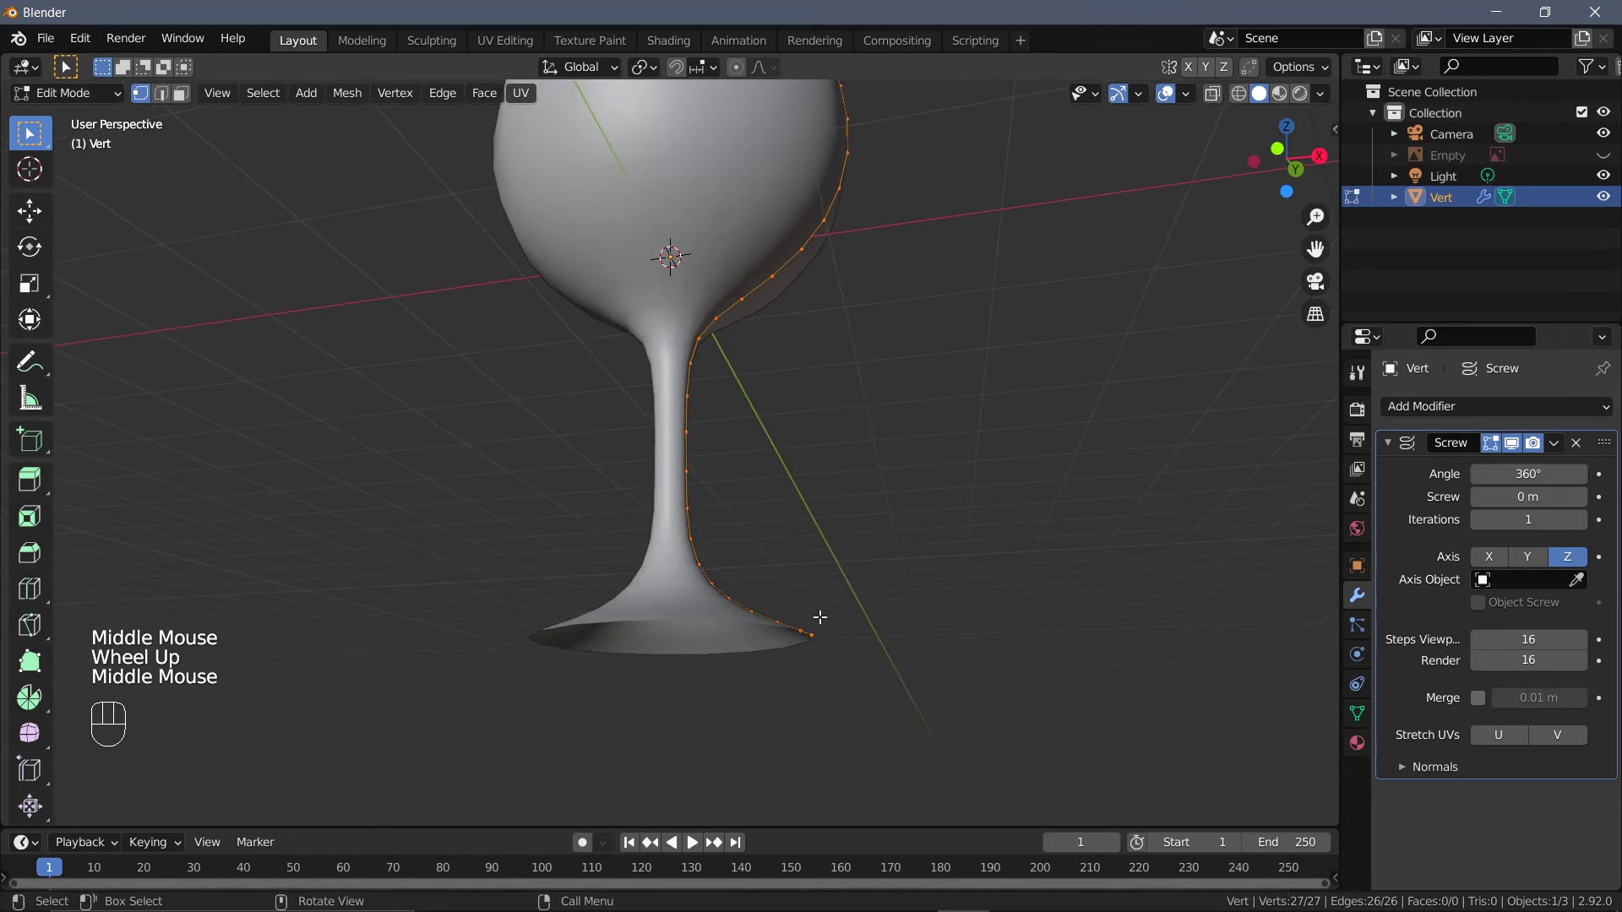
left_click(813, 635)
key("e")
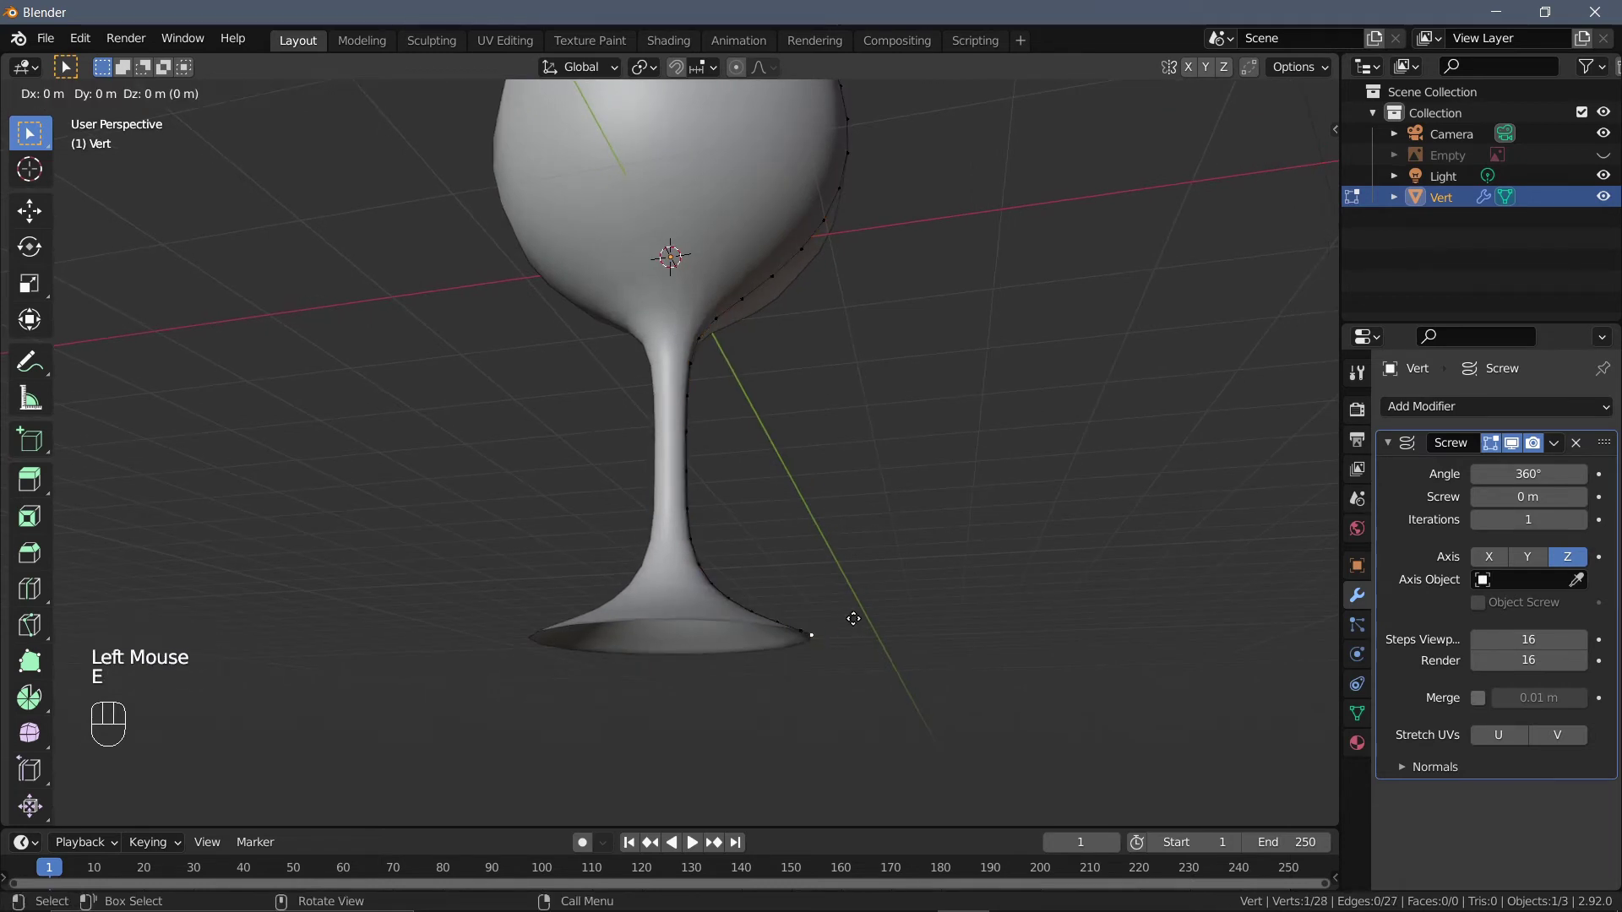
key("z")
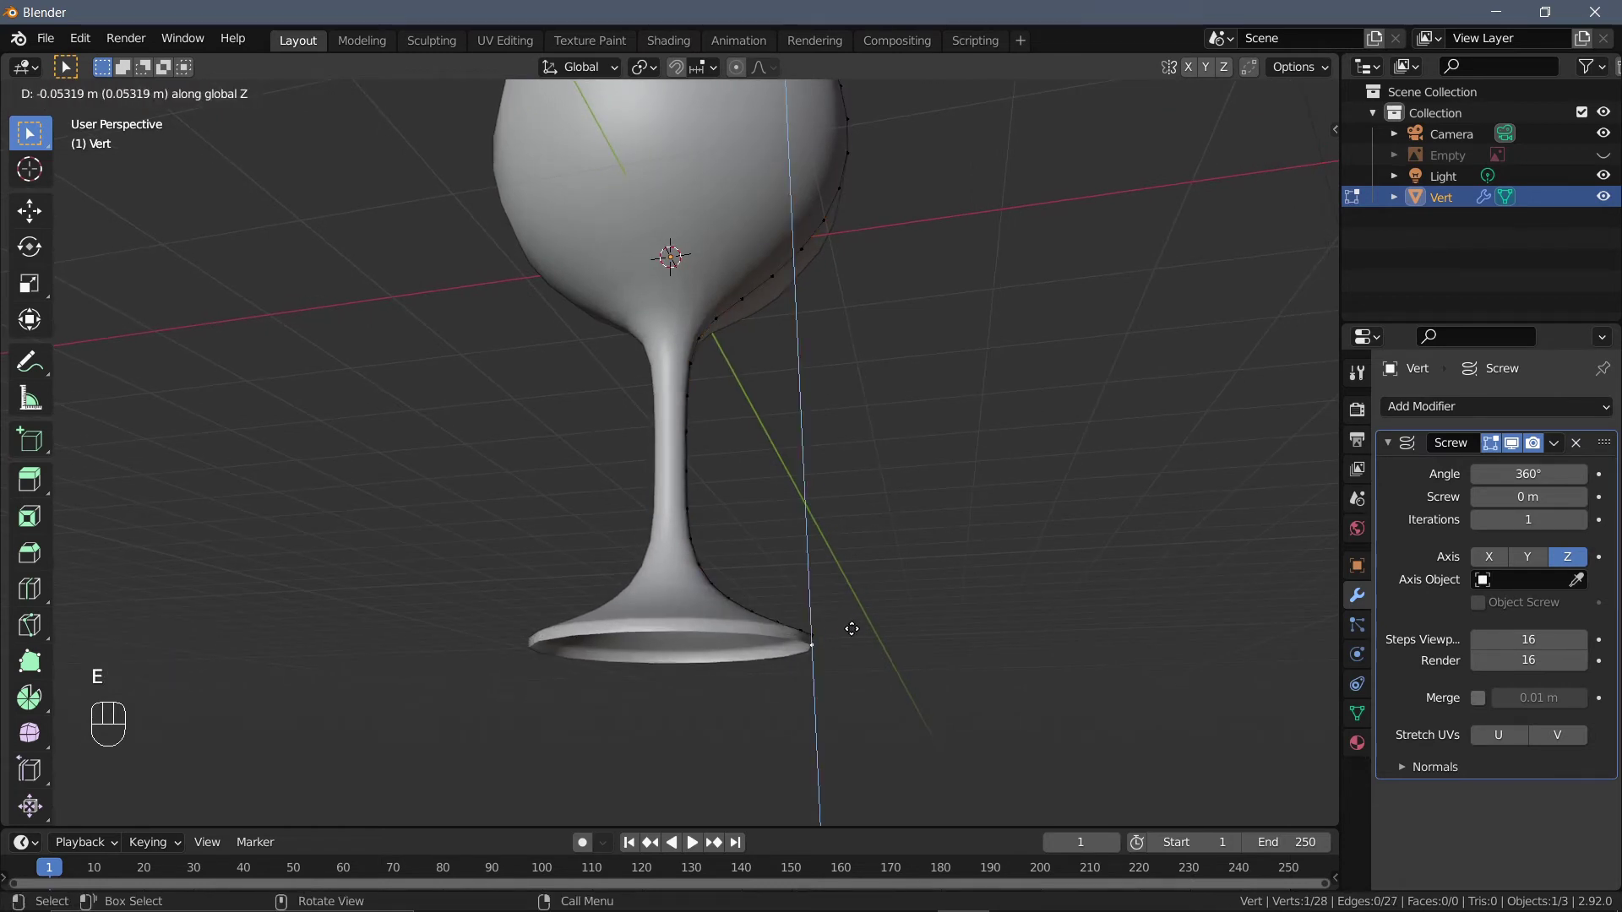
left_click(851, 629)
middle_click_drag(844, 565, 851, 649)
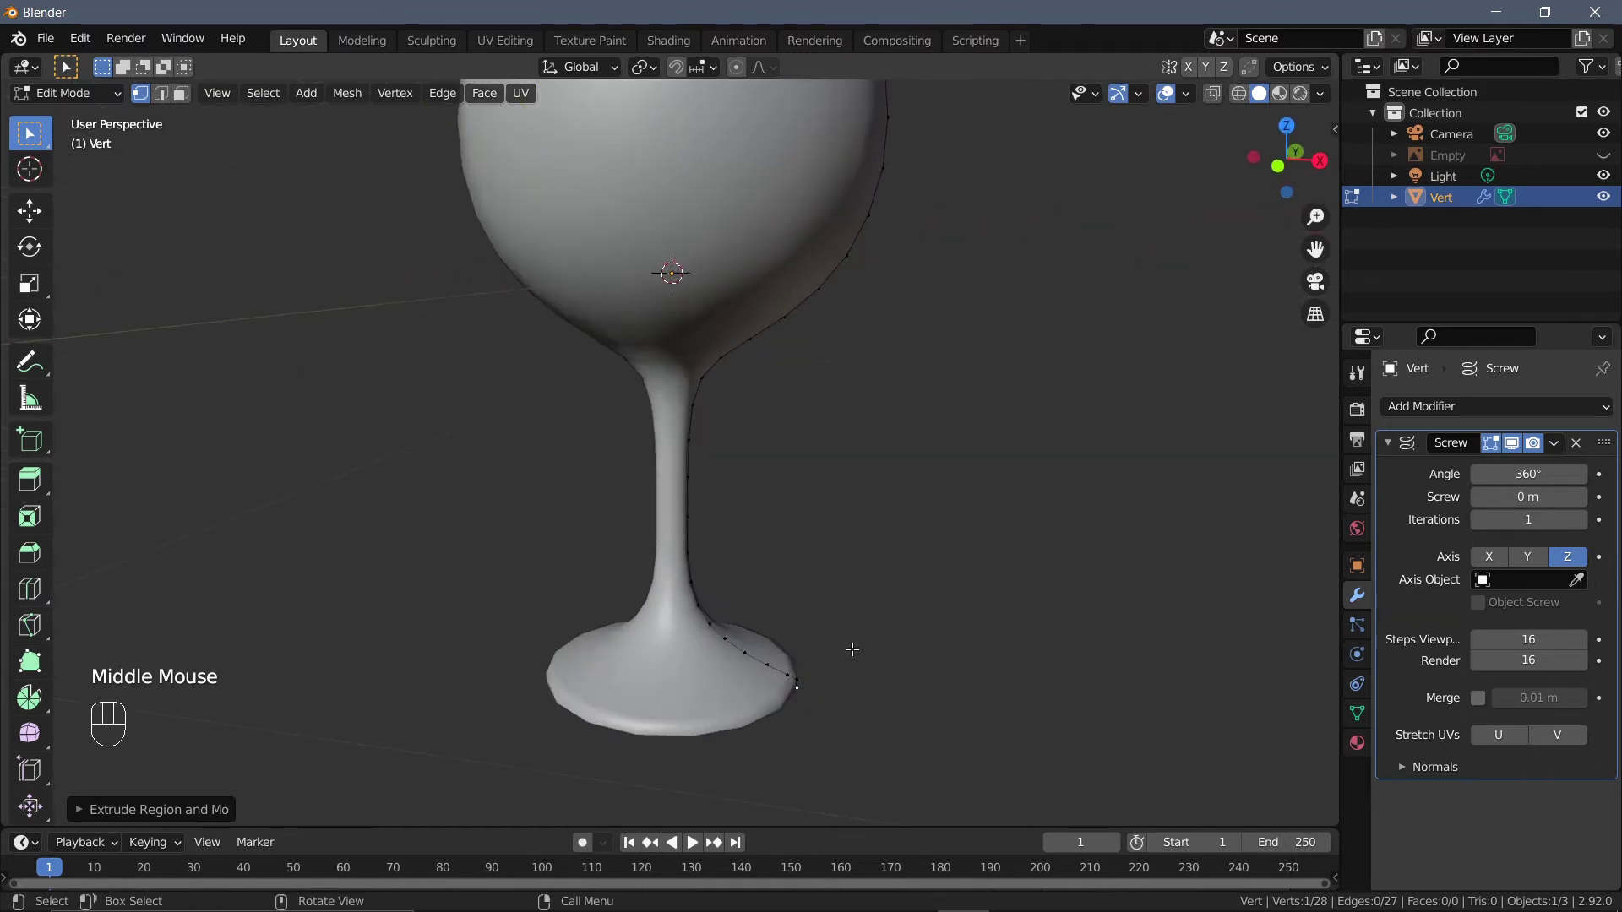
scroll(852, 649, "down", 2)
middle_click_drag(870, 525, 888, 591, "shift")
key("Tab")
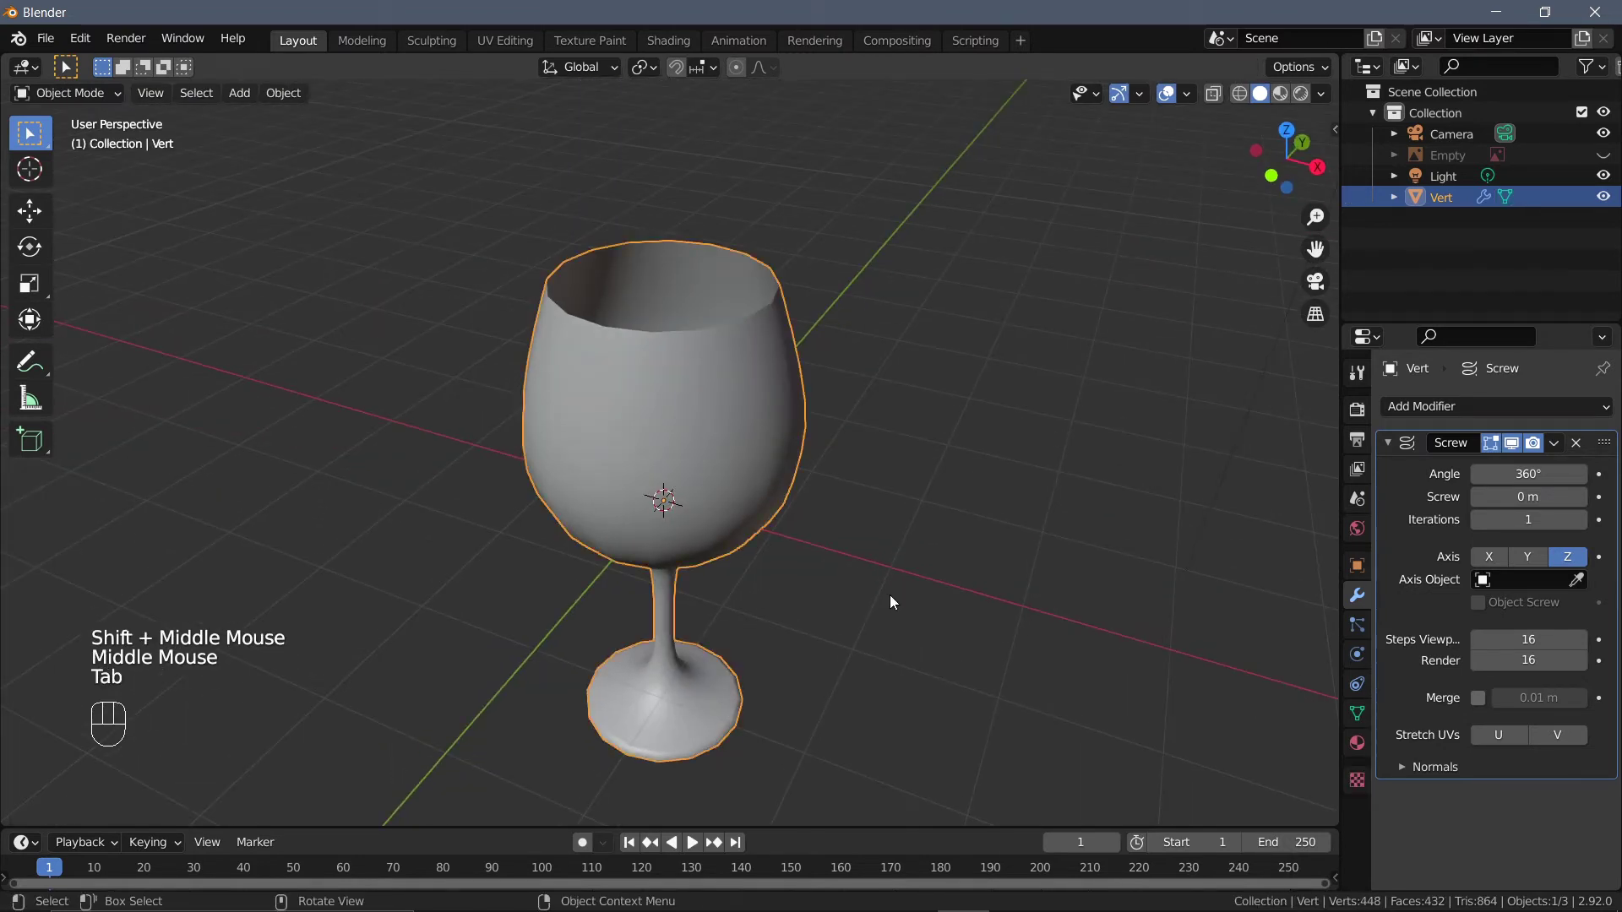
- Apply the Screw modifier to the glass and add a Solidify modifier to it
left_click(1559, 441)
left_click(1492, 459)
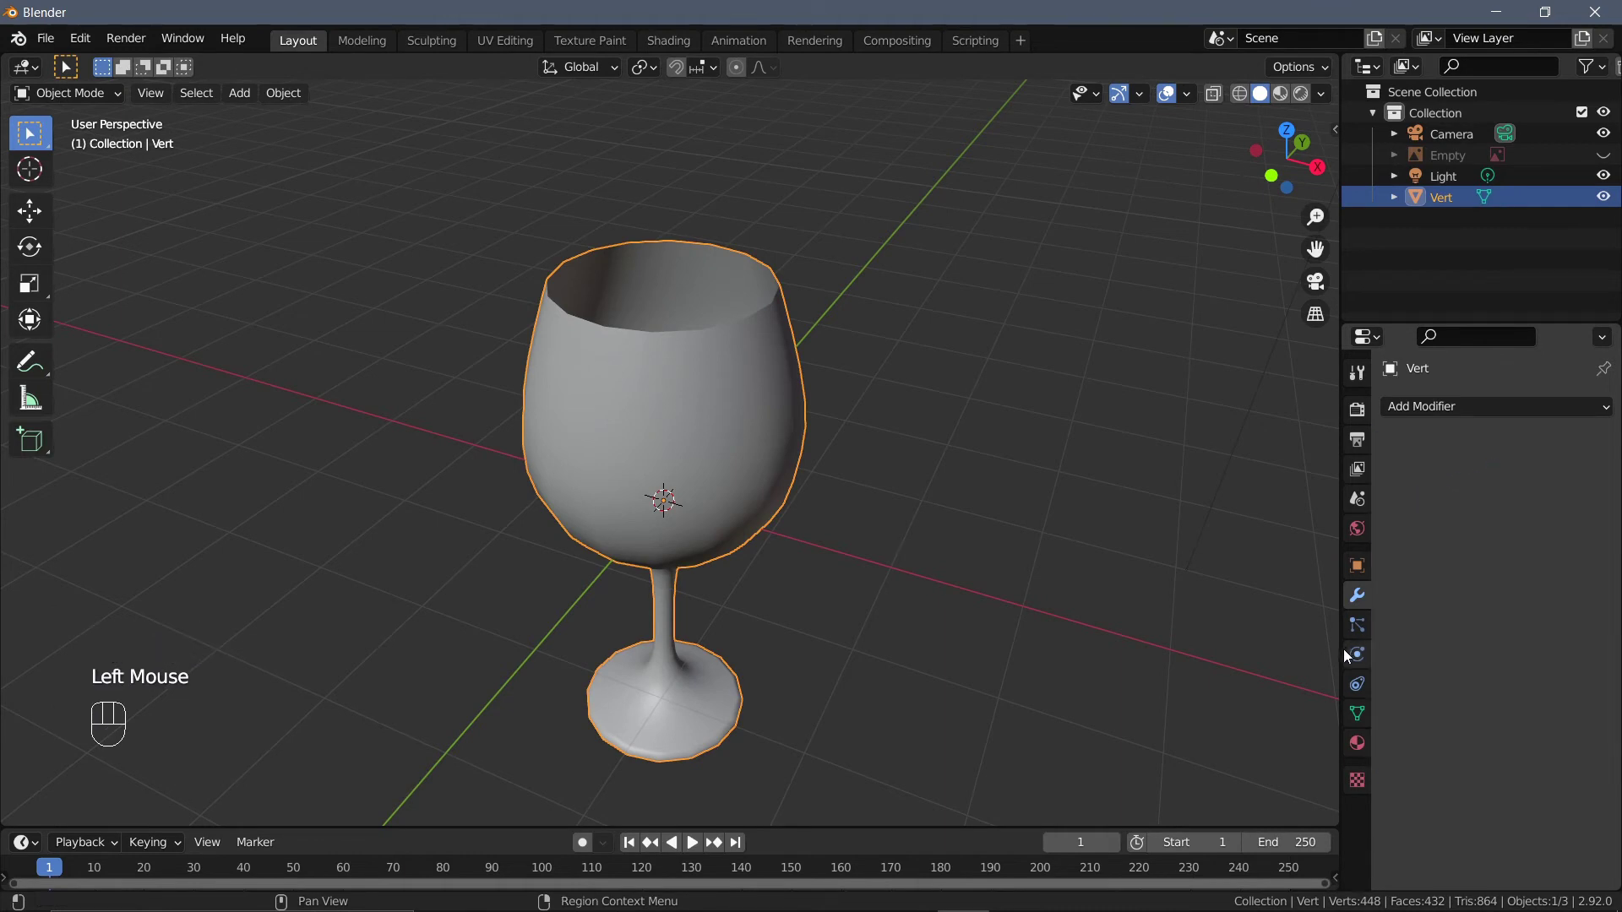
left_click(1441, 408)
left_click(1200, 758)
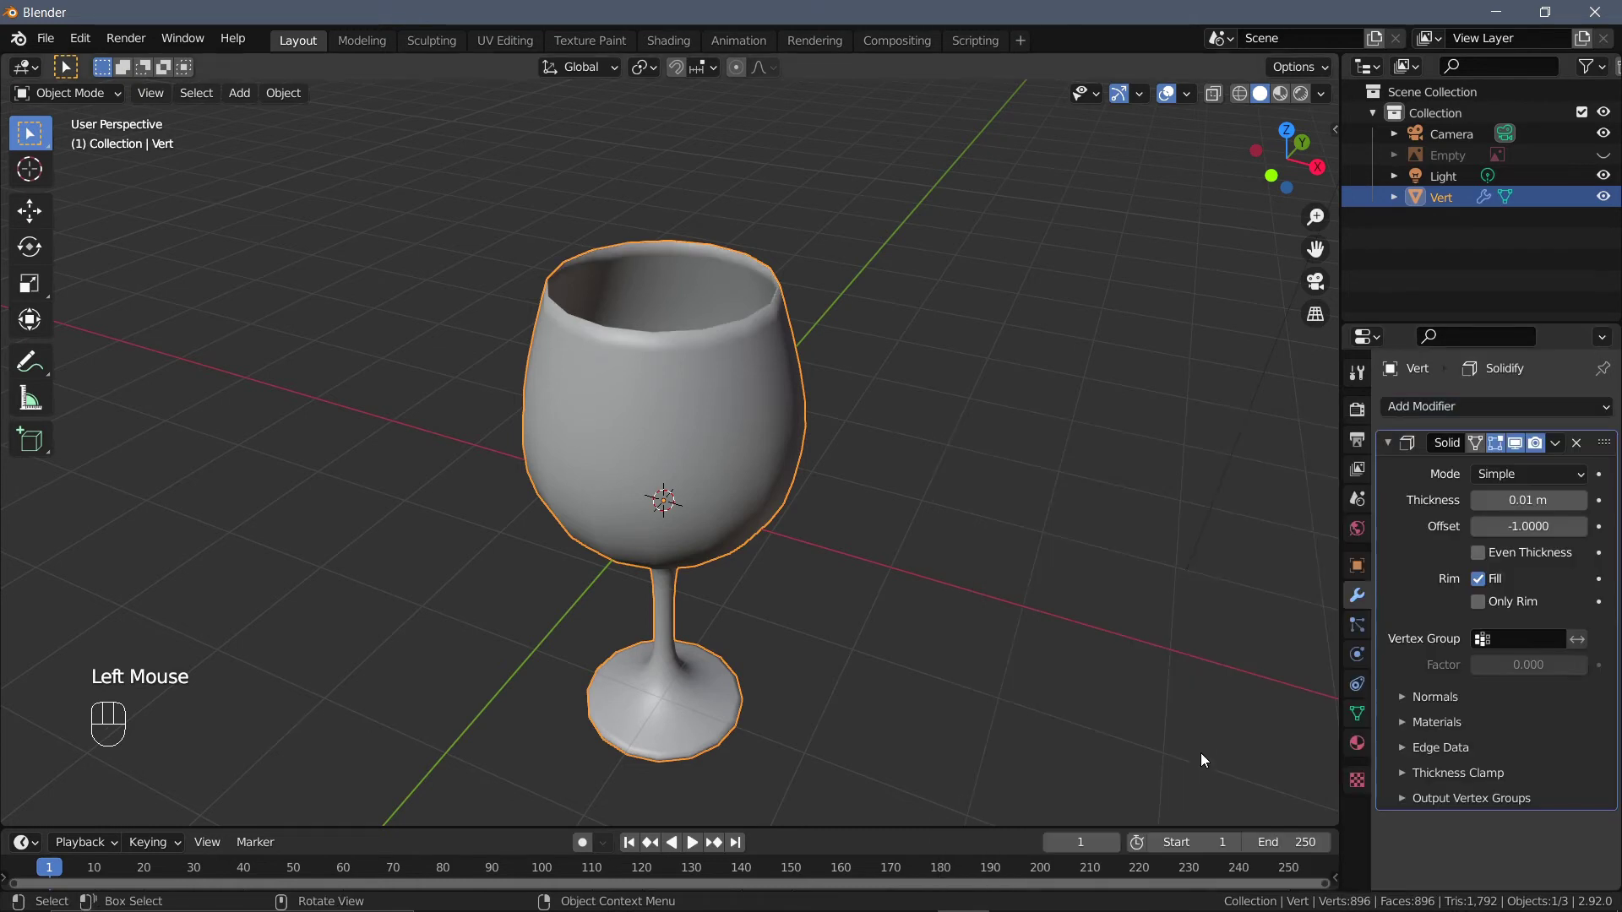
- Set the Solidify thickness to 0.02 m and apply the modifier
left_click(1582, 501)
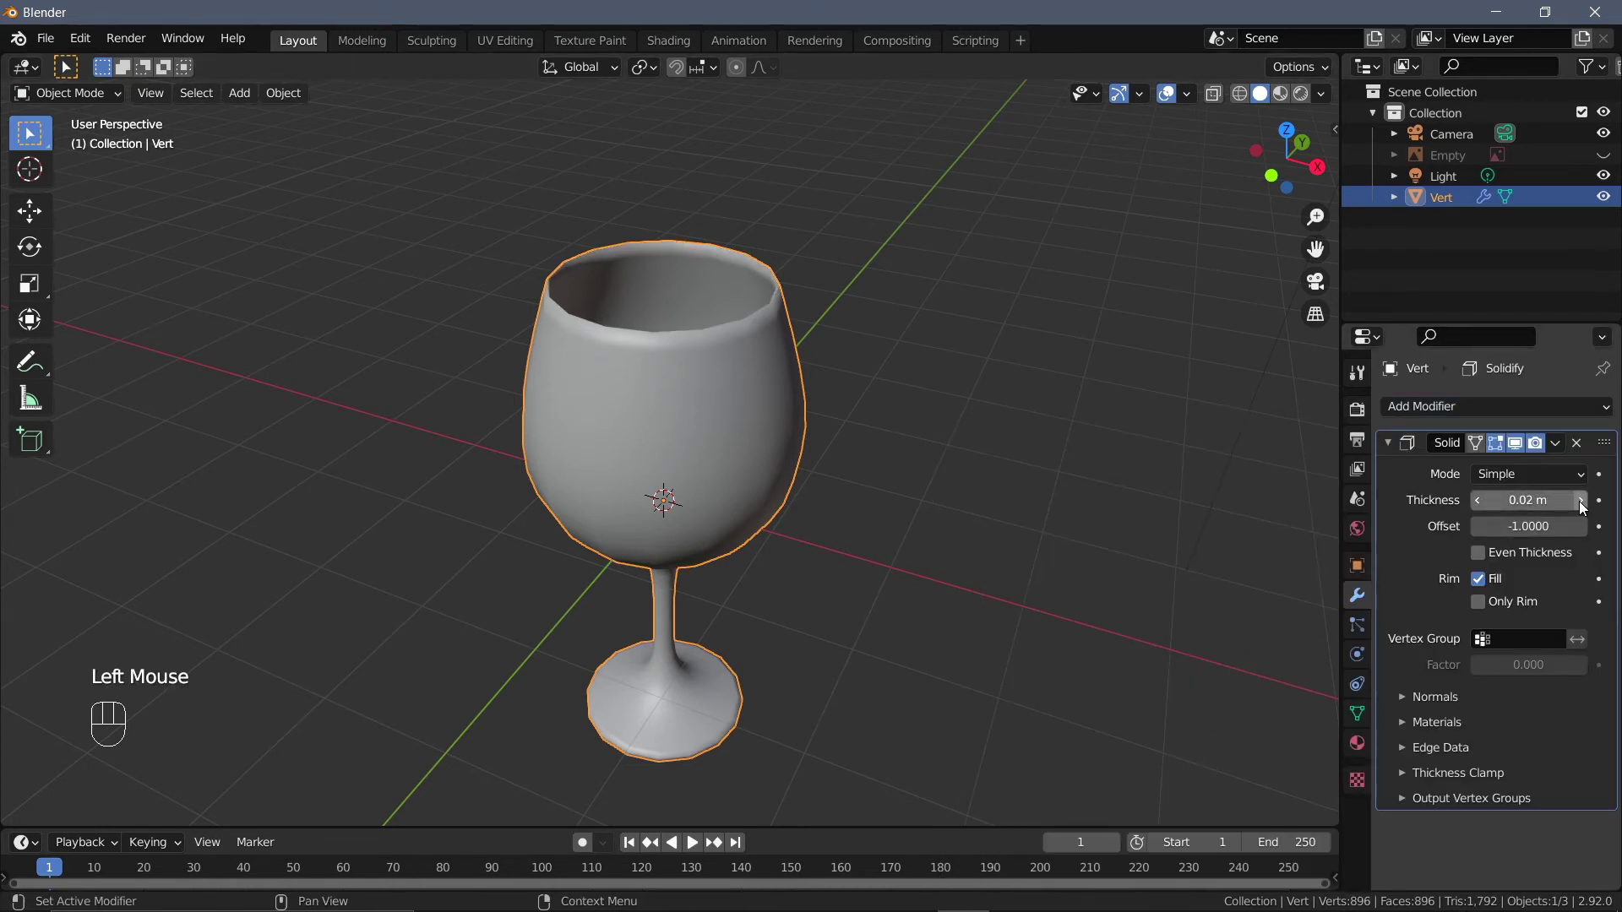
left_click(1555, 443)
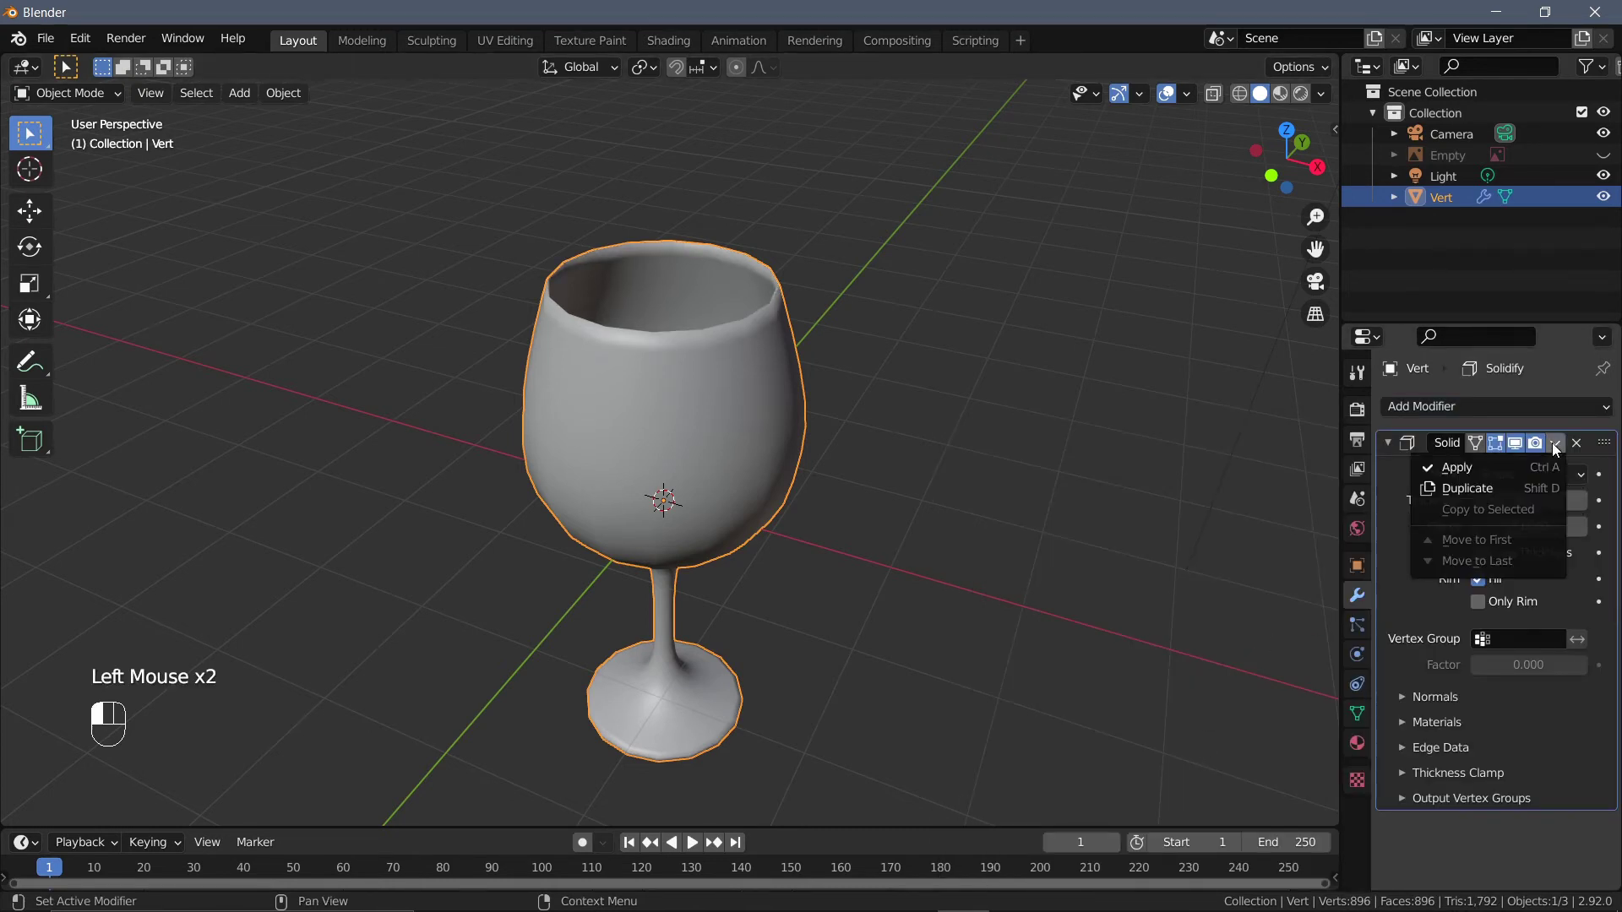
left_click(1500, 462)
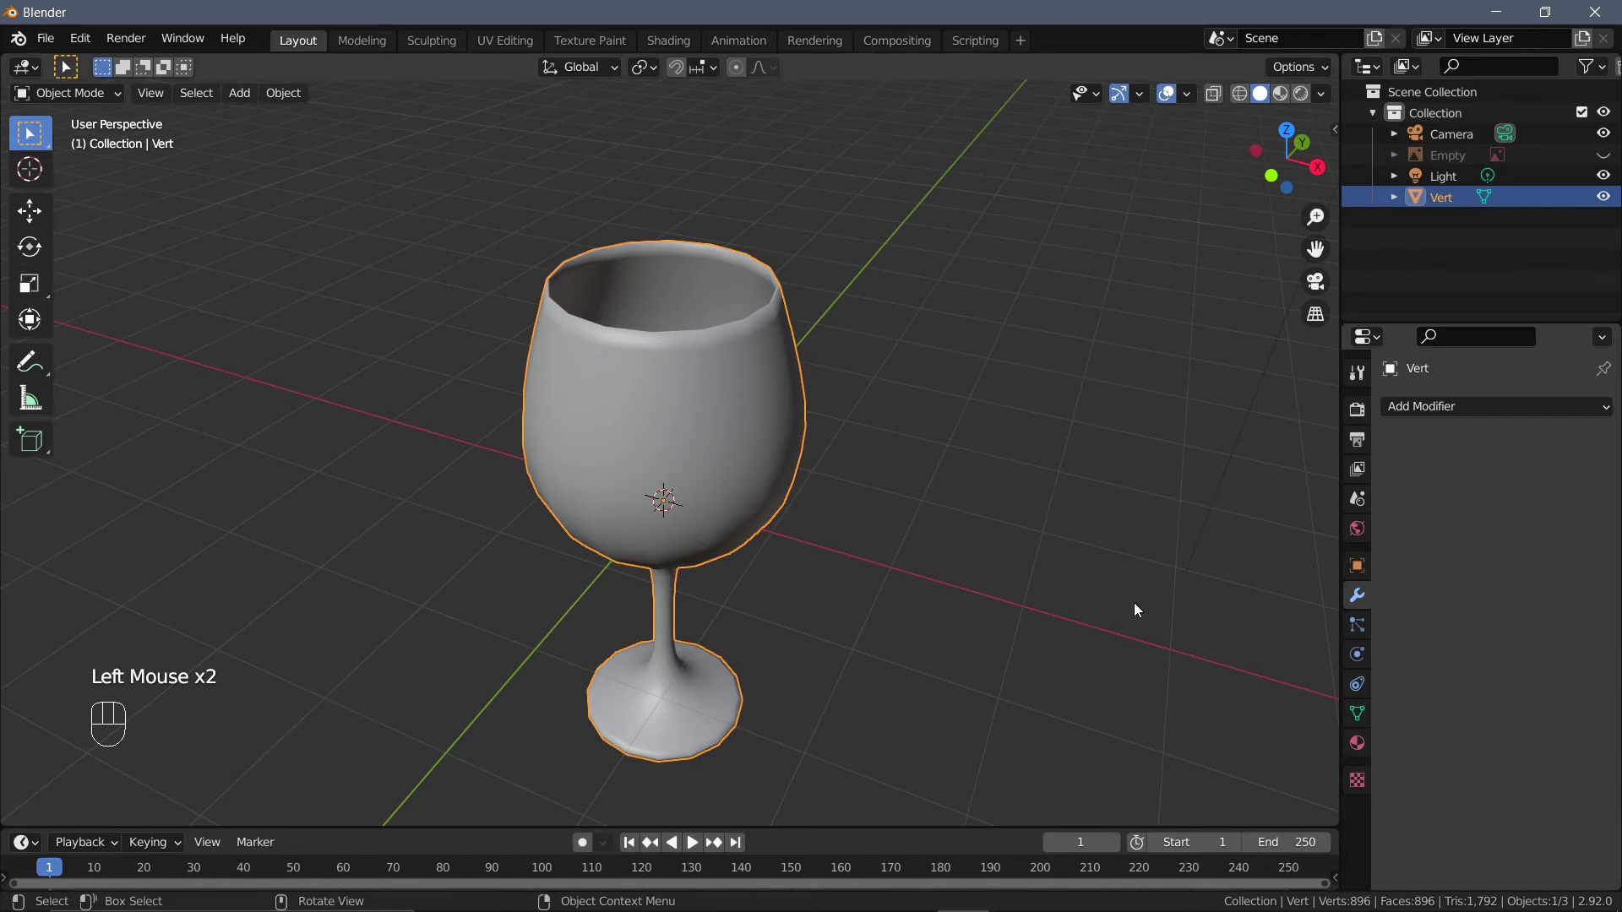
- Enable Auto Smooth in the glass mesh's Normals settings
left_click(1358, 714)
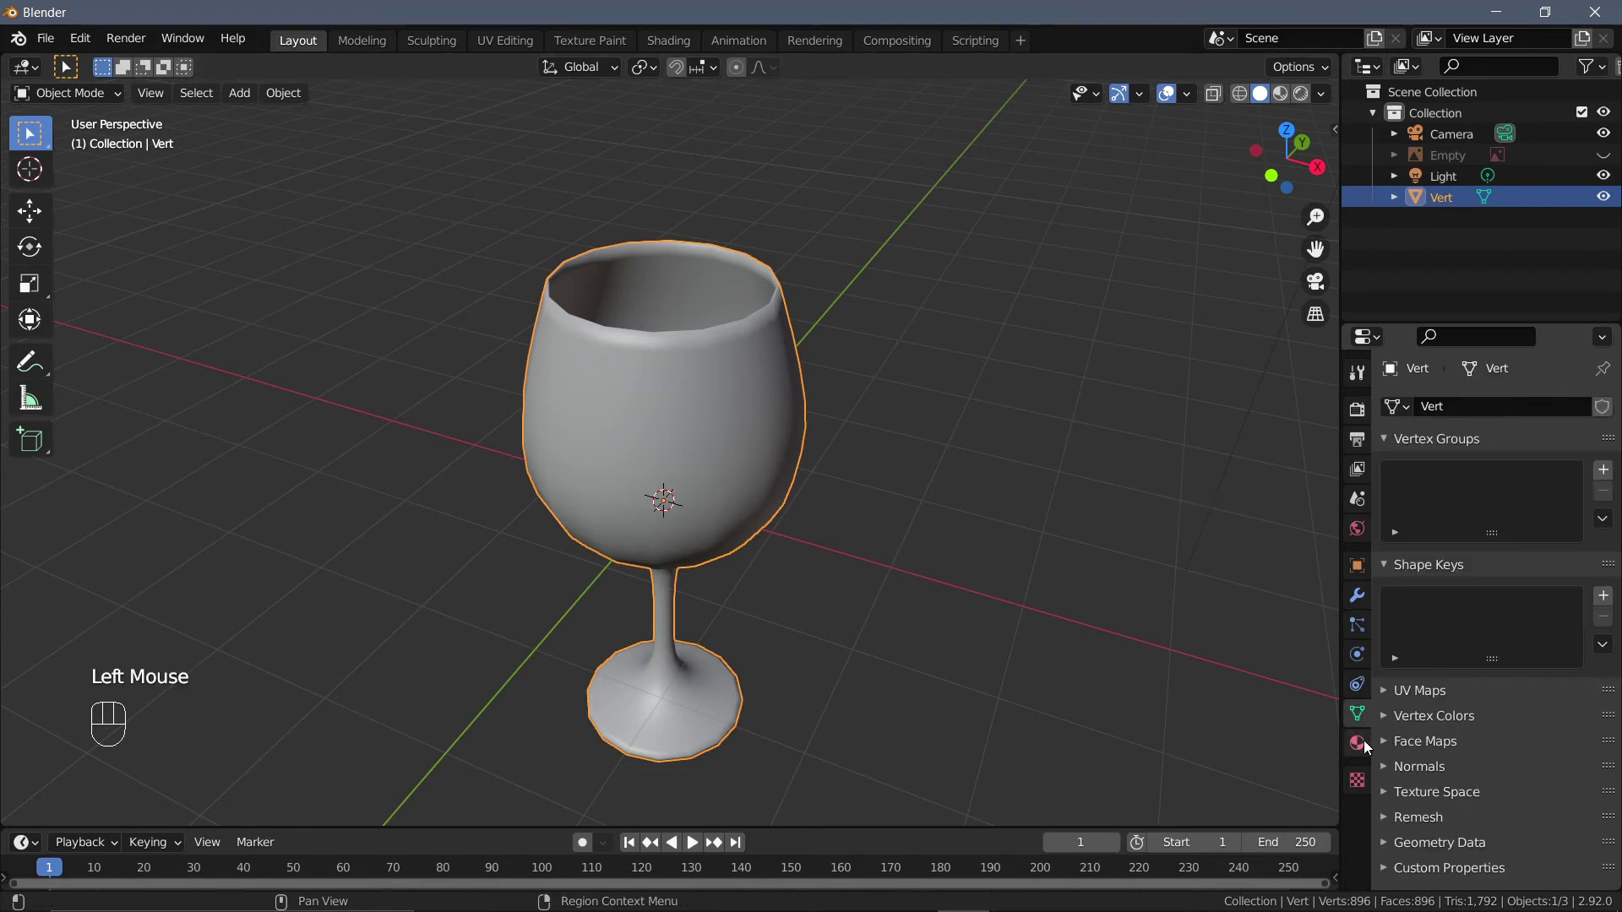
left_click(1392, 767)
left_click(1477, 797)
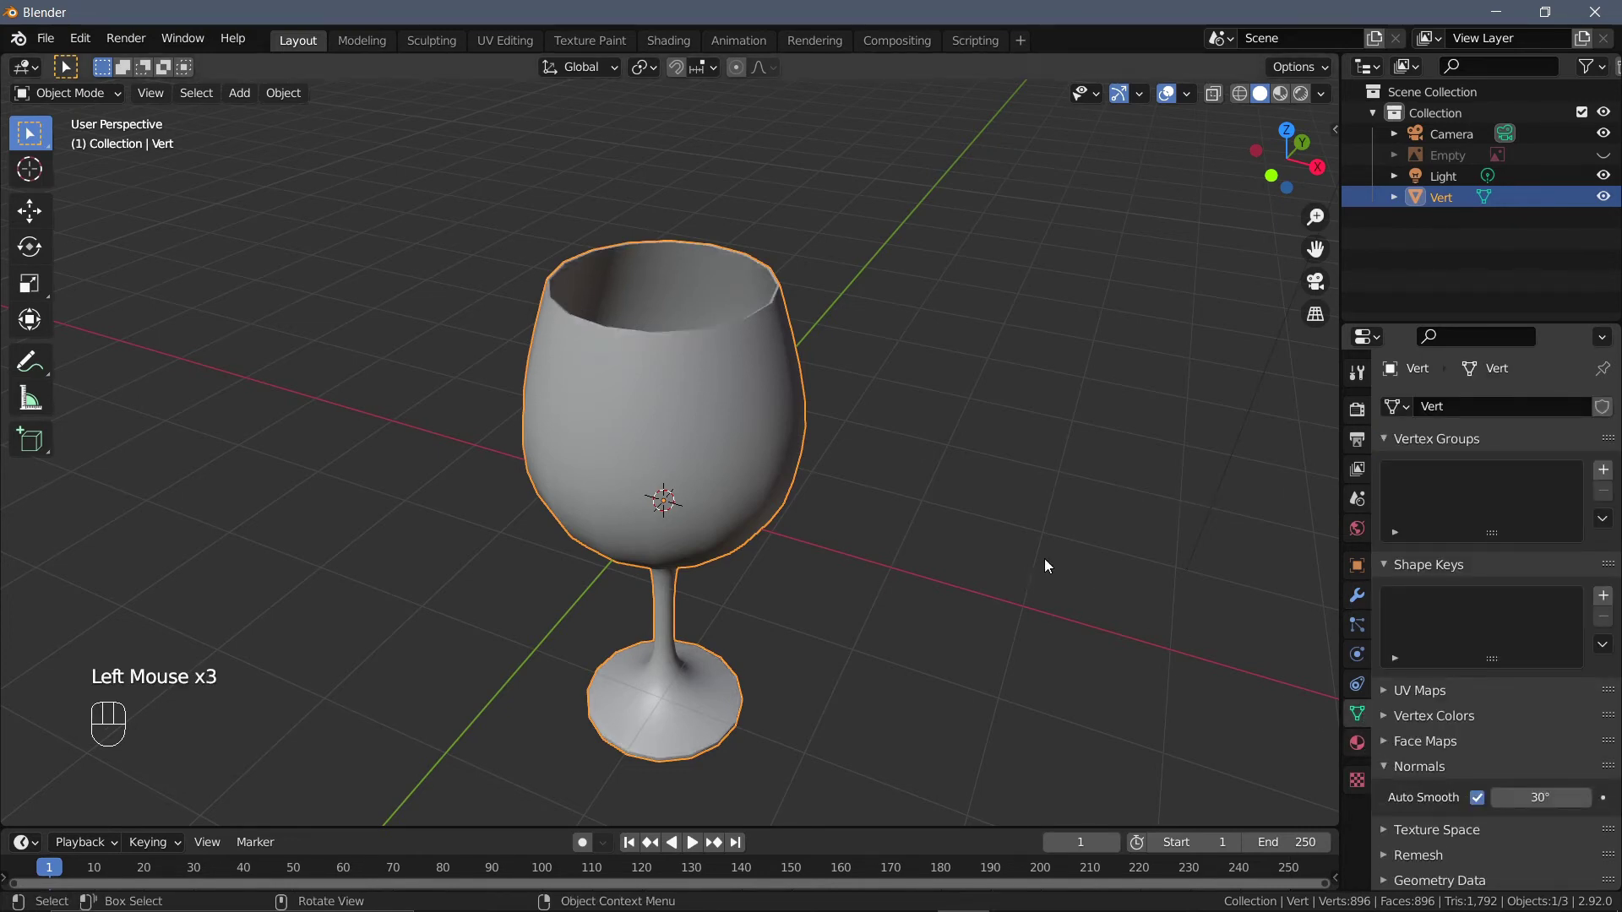
- Close the underside of the foot in Edit Mode by extruding its inner rim loop, scaling it to 0 and merging by distance
key("Tab")
middle_click_drag(887, 474, 964, 240)
middle_click_drag(879, 572, 905, 511)
scroll(893, 564, "up", 2)
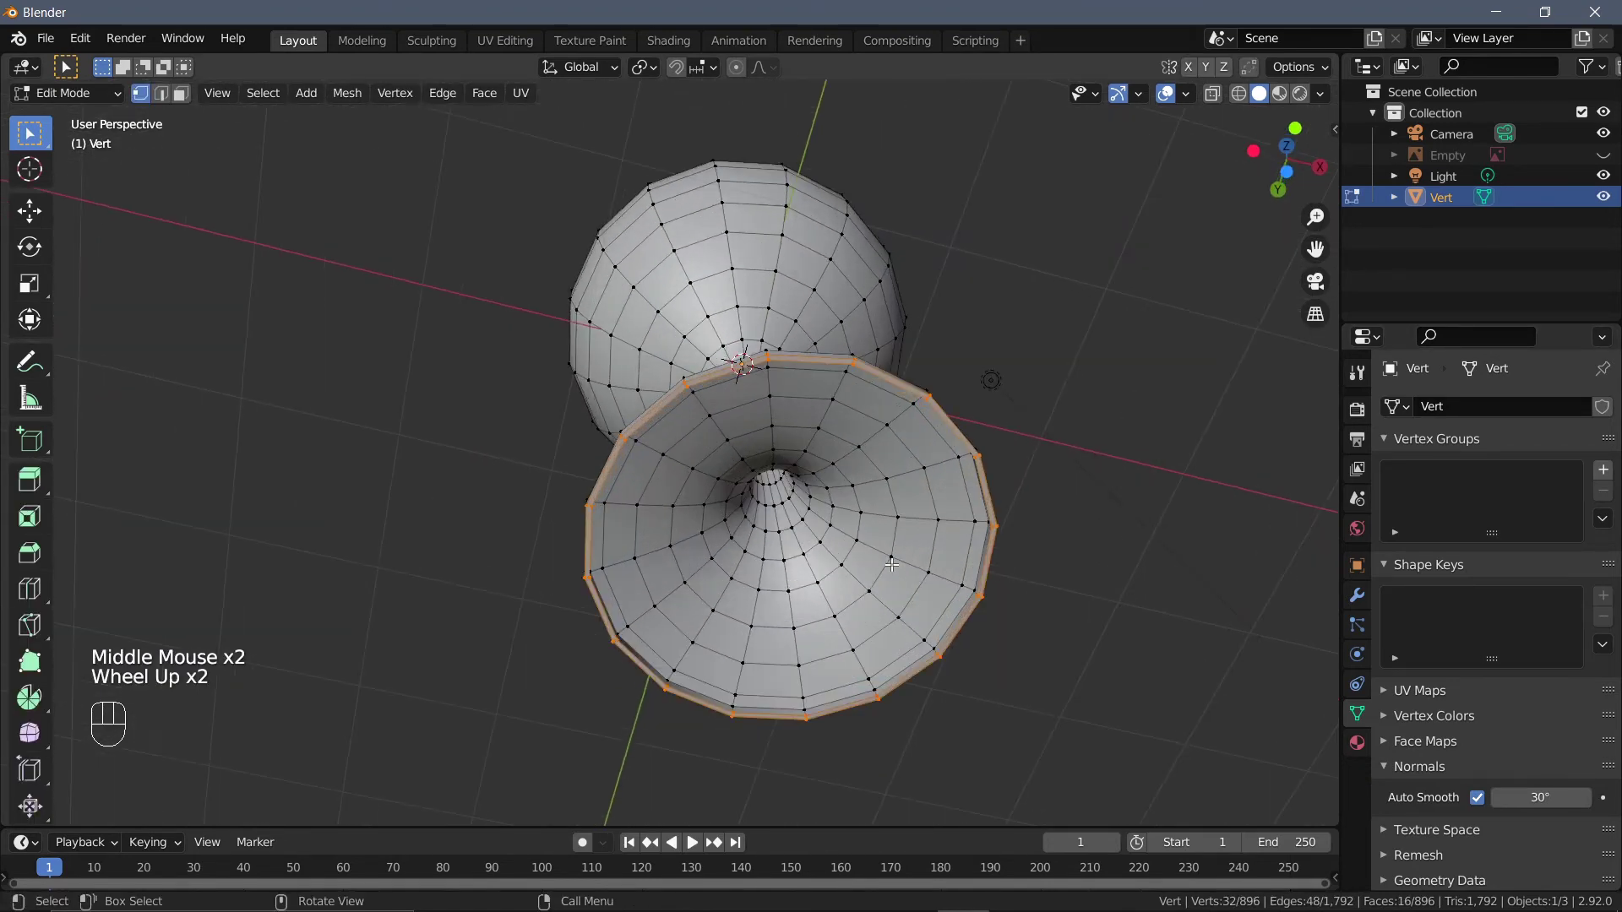
scroll(946, 585, "up", 1)
middle_click_drag(1017, 520, 1027, 498)
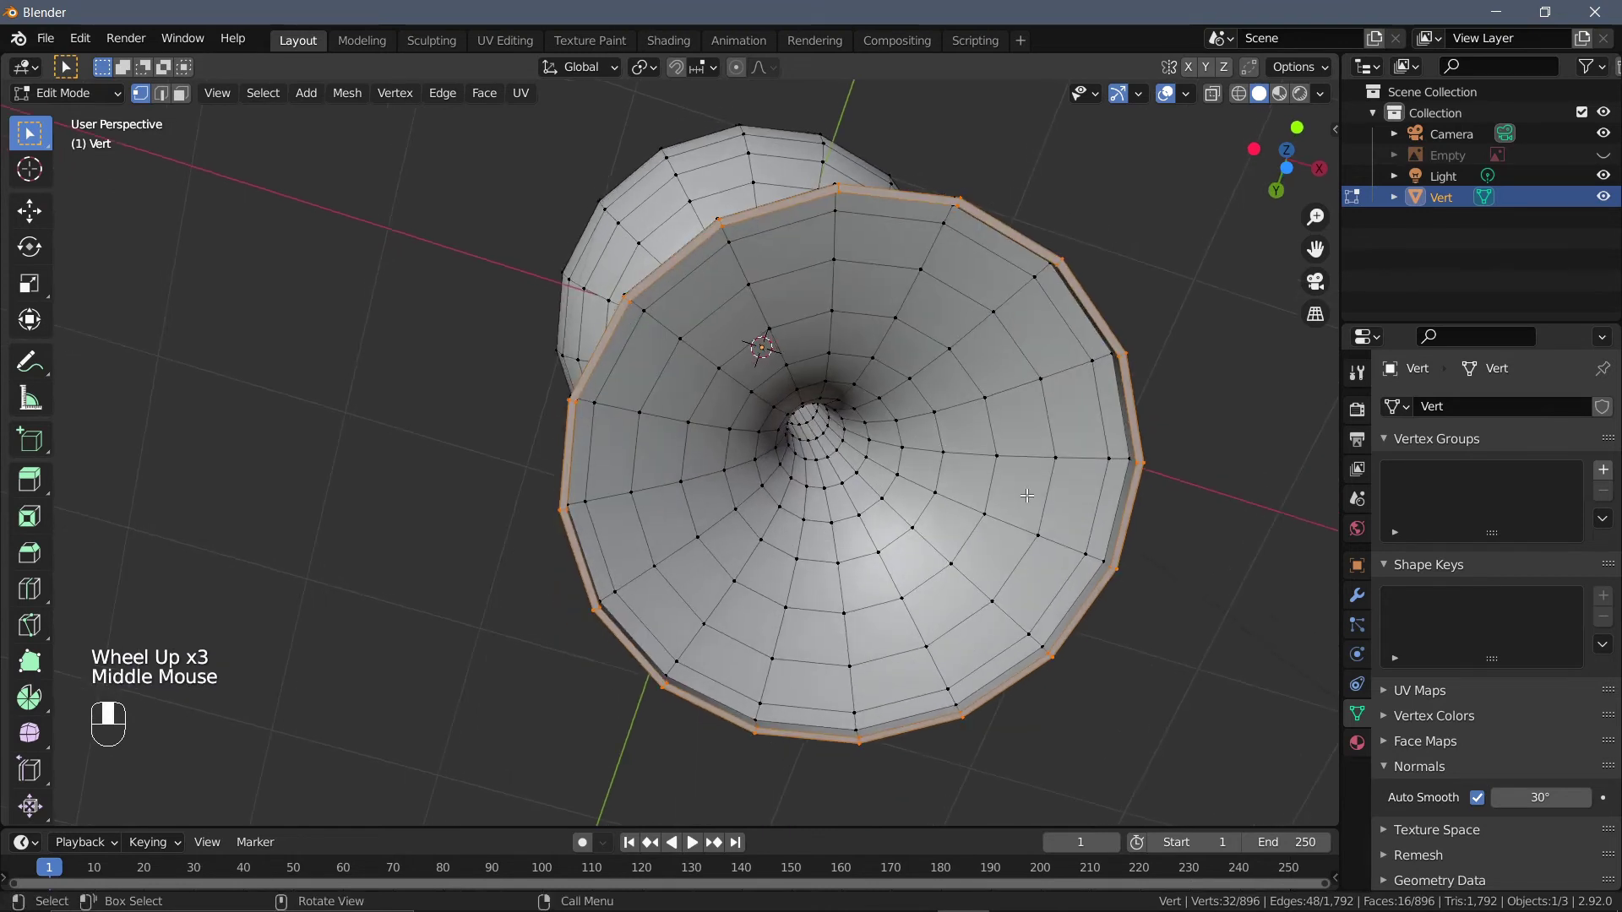
left_click(1121, 516, "alt")
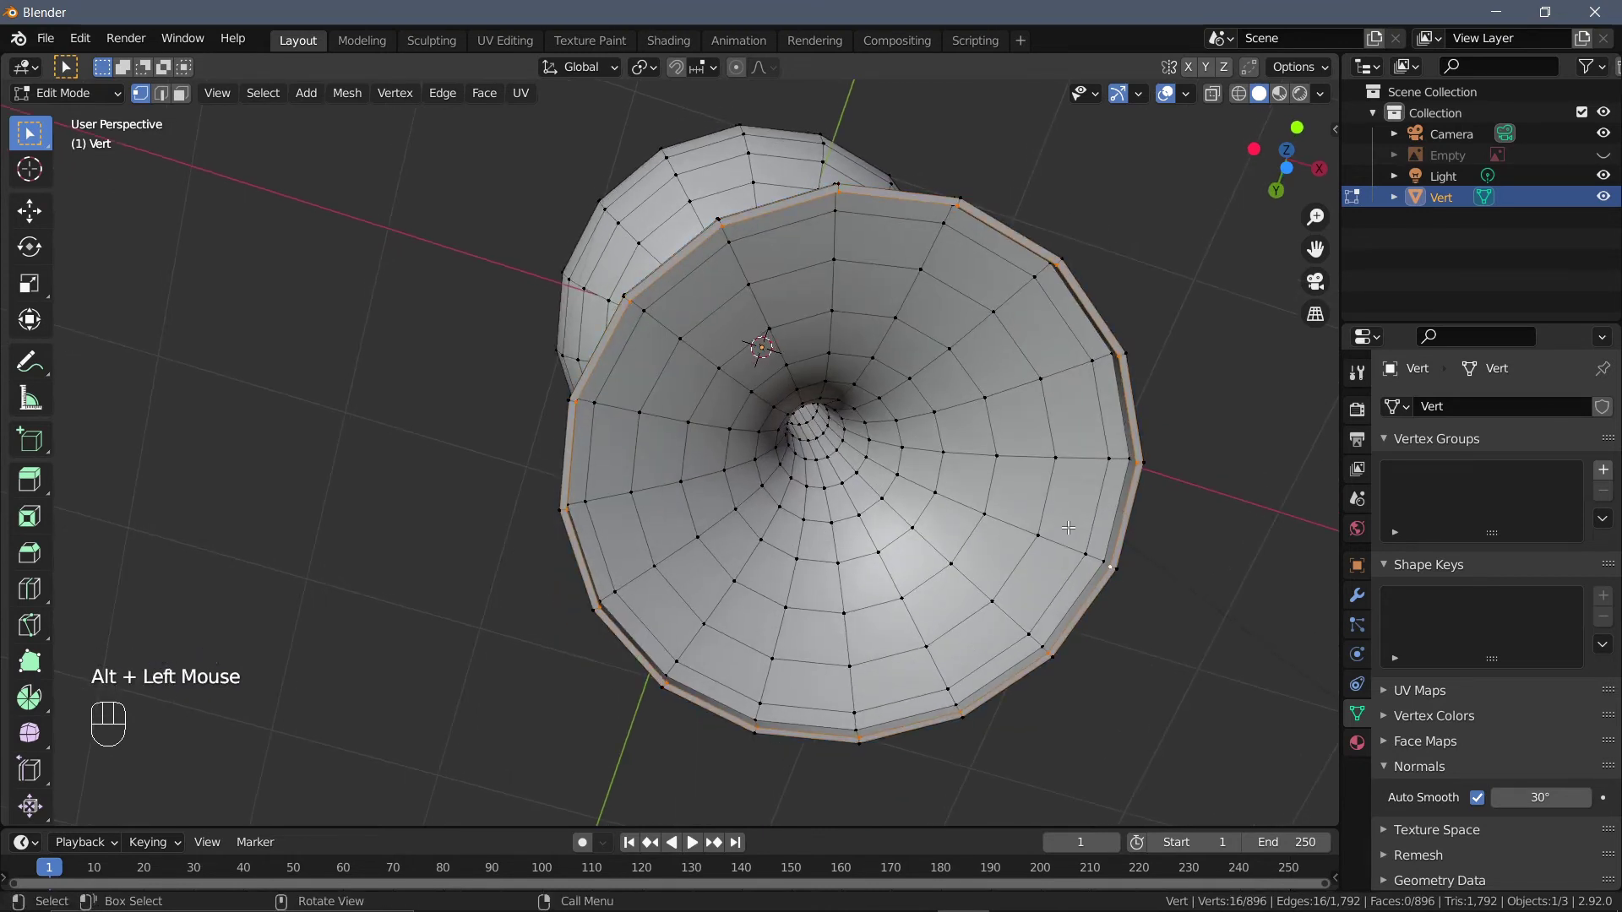
key("e")
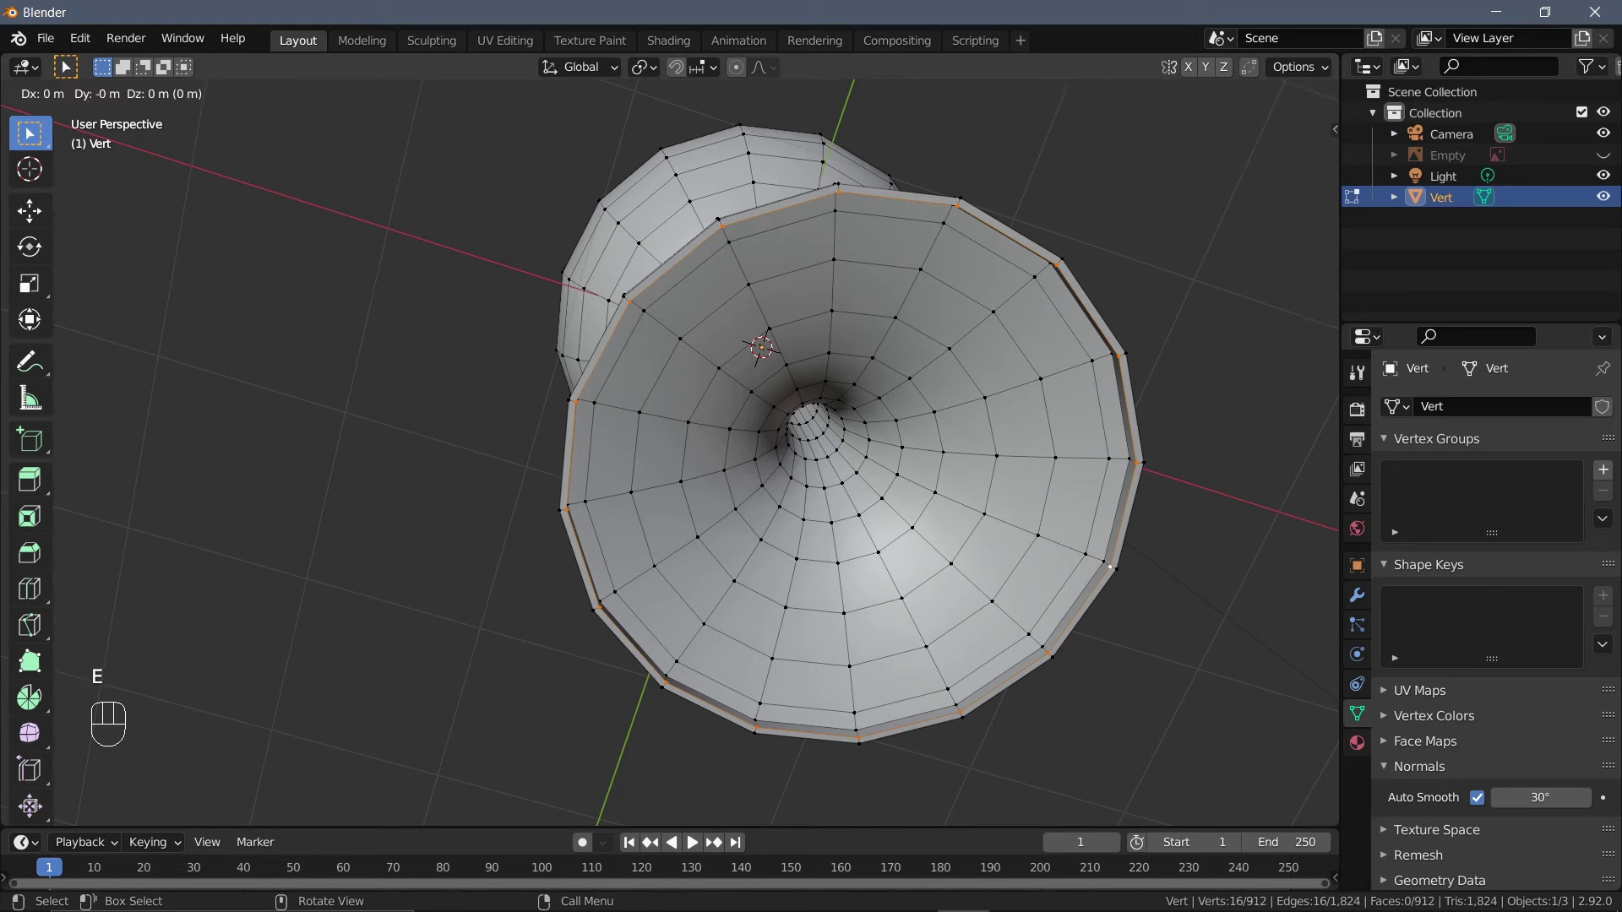
key("s")
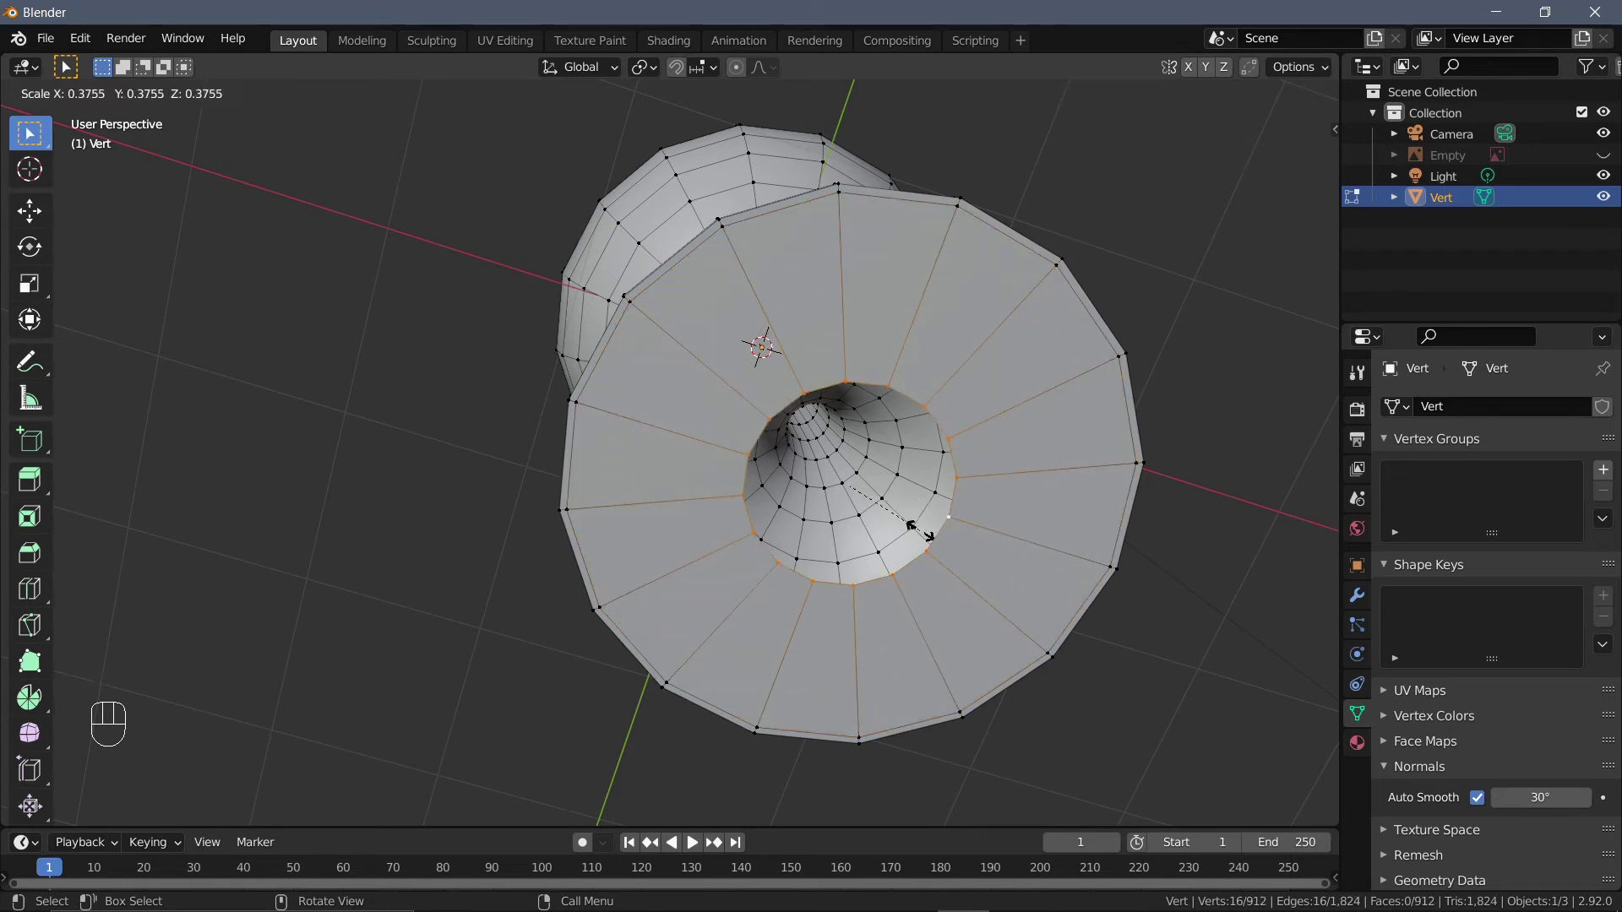
key("0")
key("Return")
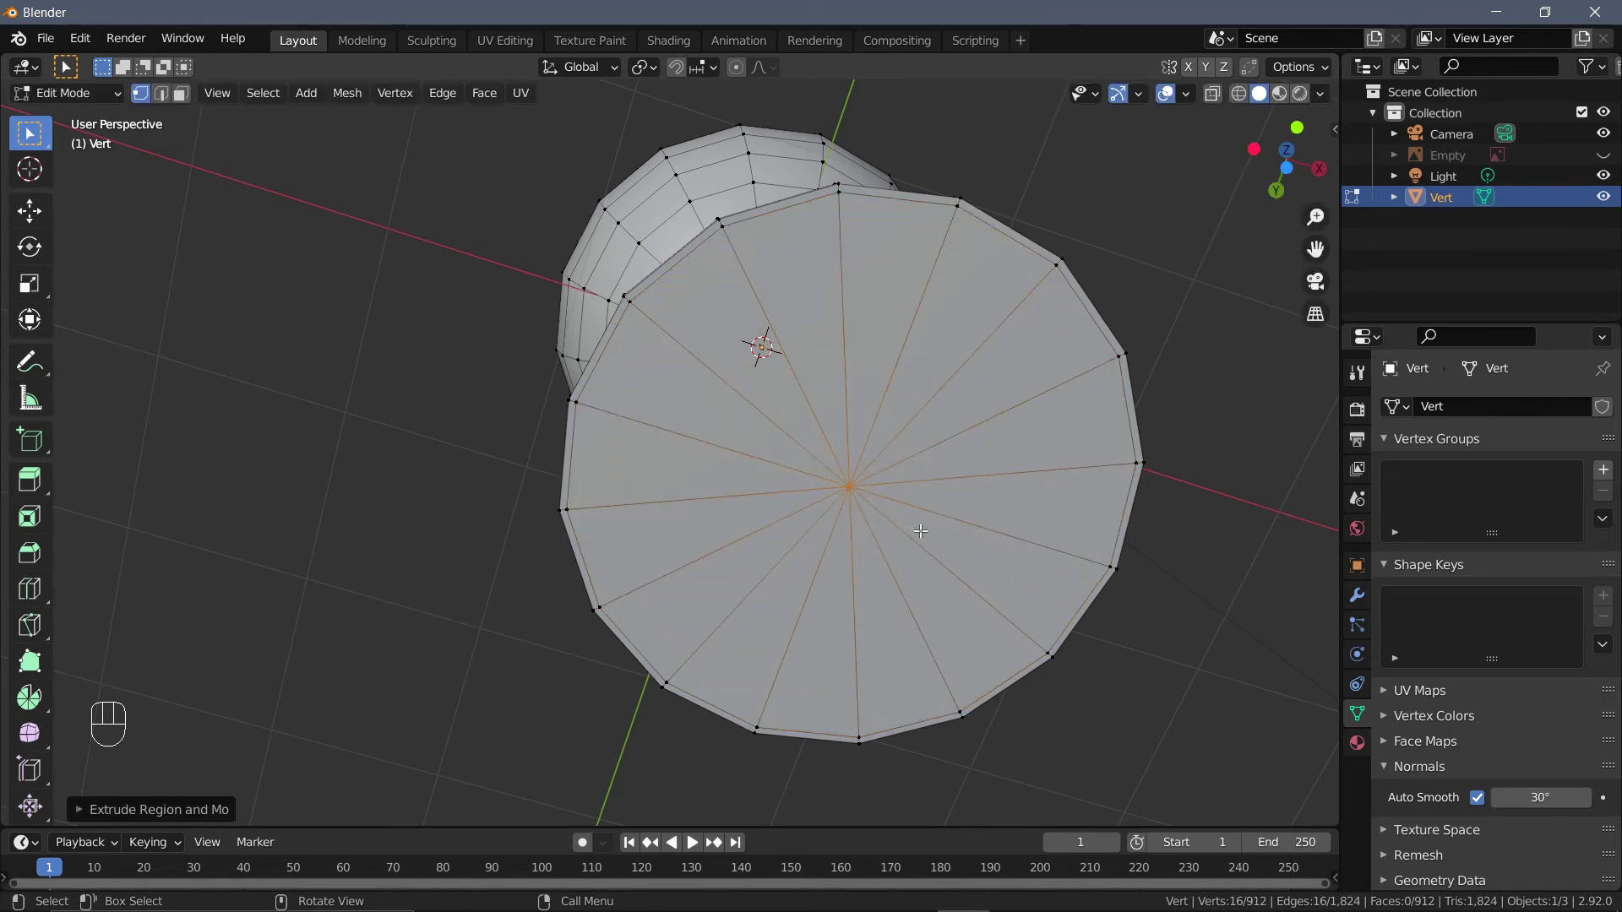
key("m")
left_click(972, 500)
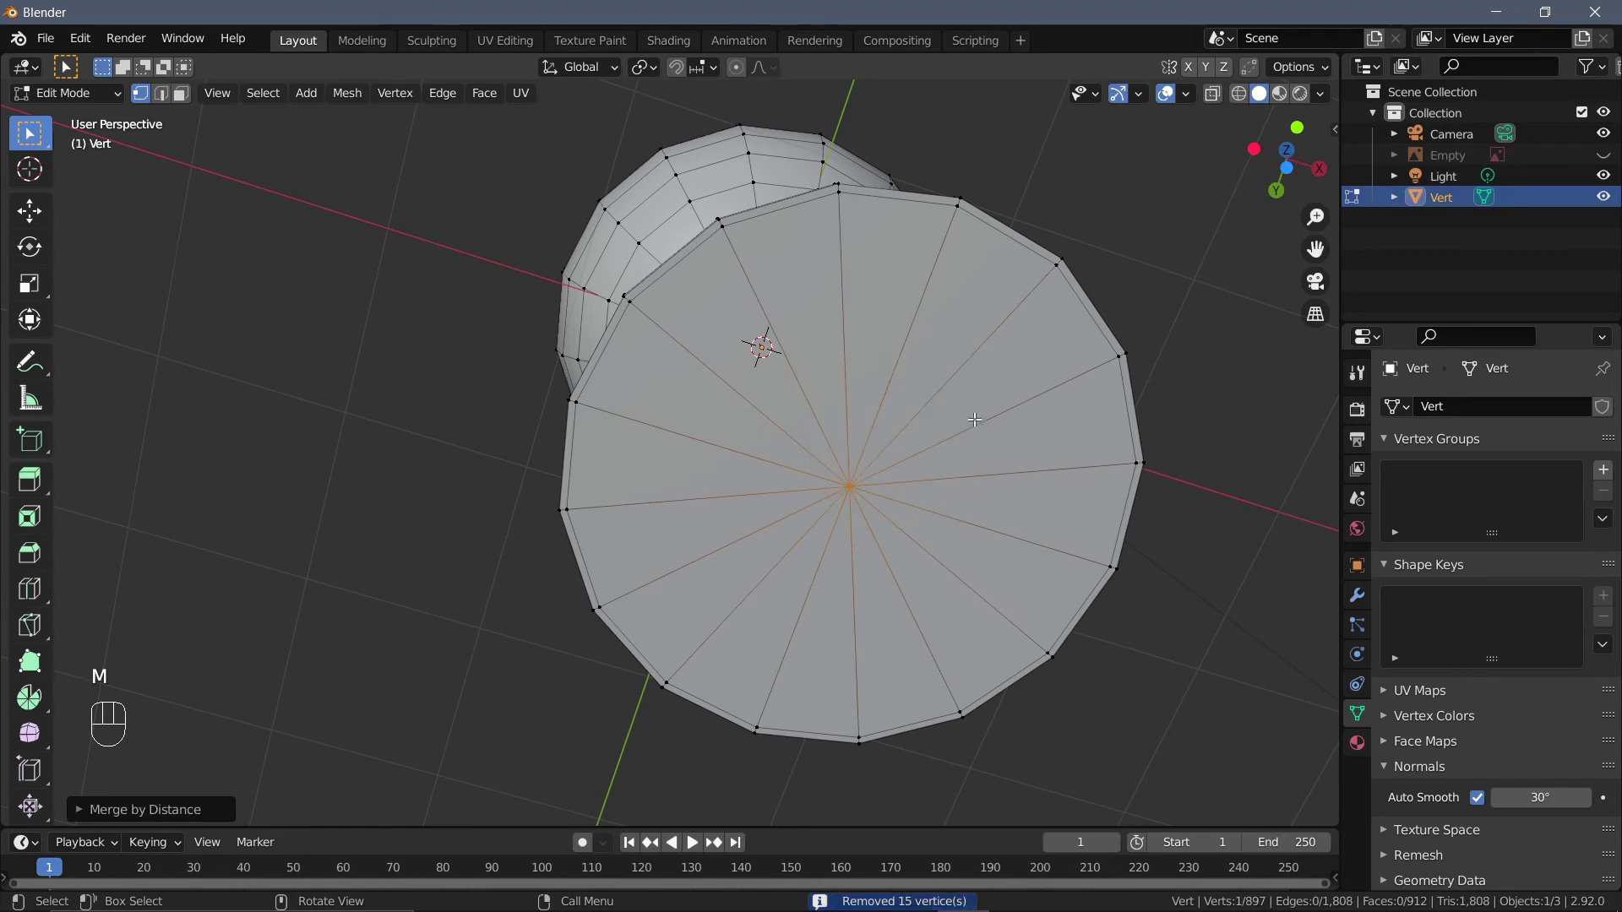
- Close the hole inside the bowl's bottom by extruding an edge loop around it, scaling it to 0 and merging by distance
middle_click_drag(976, 421, 879, 672)
scroll(878, 668, "down", 2)
middle_click_drag(879, 630, 869, 710)
scroll(851, 649, "up", 1)
middle_click_drag(845, 616, 843, 637)
scroll(843, 637, "up", 1)
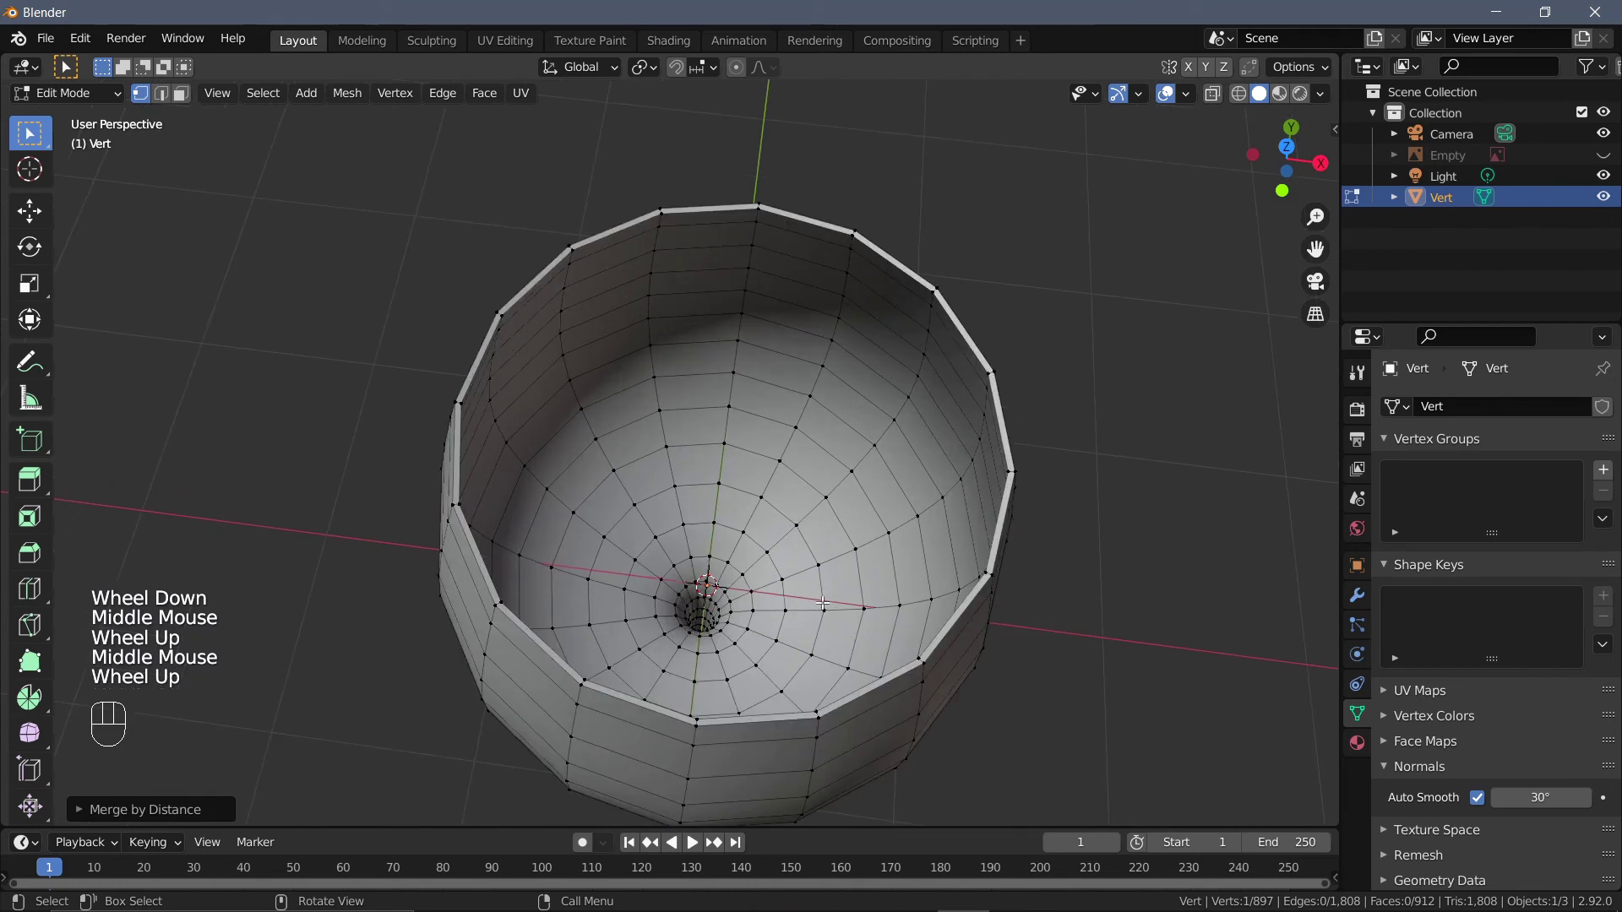
left_click(767, 543, "alt")
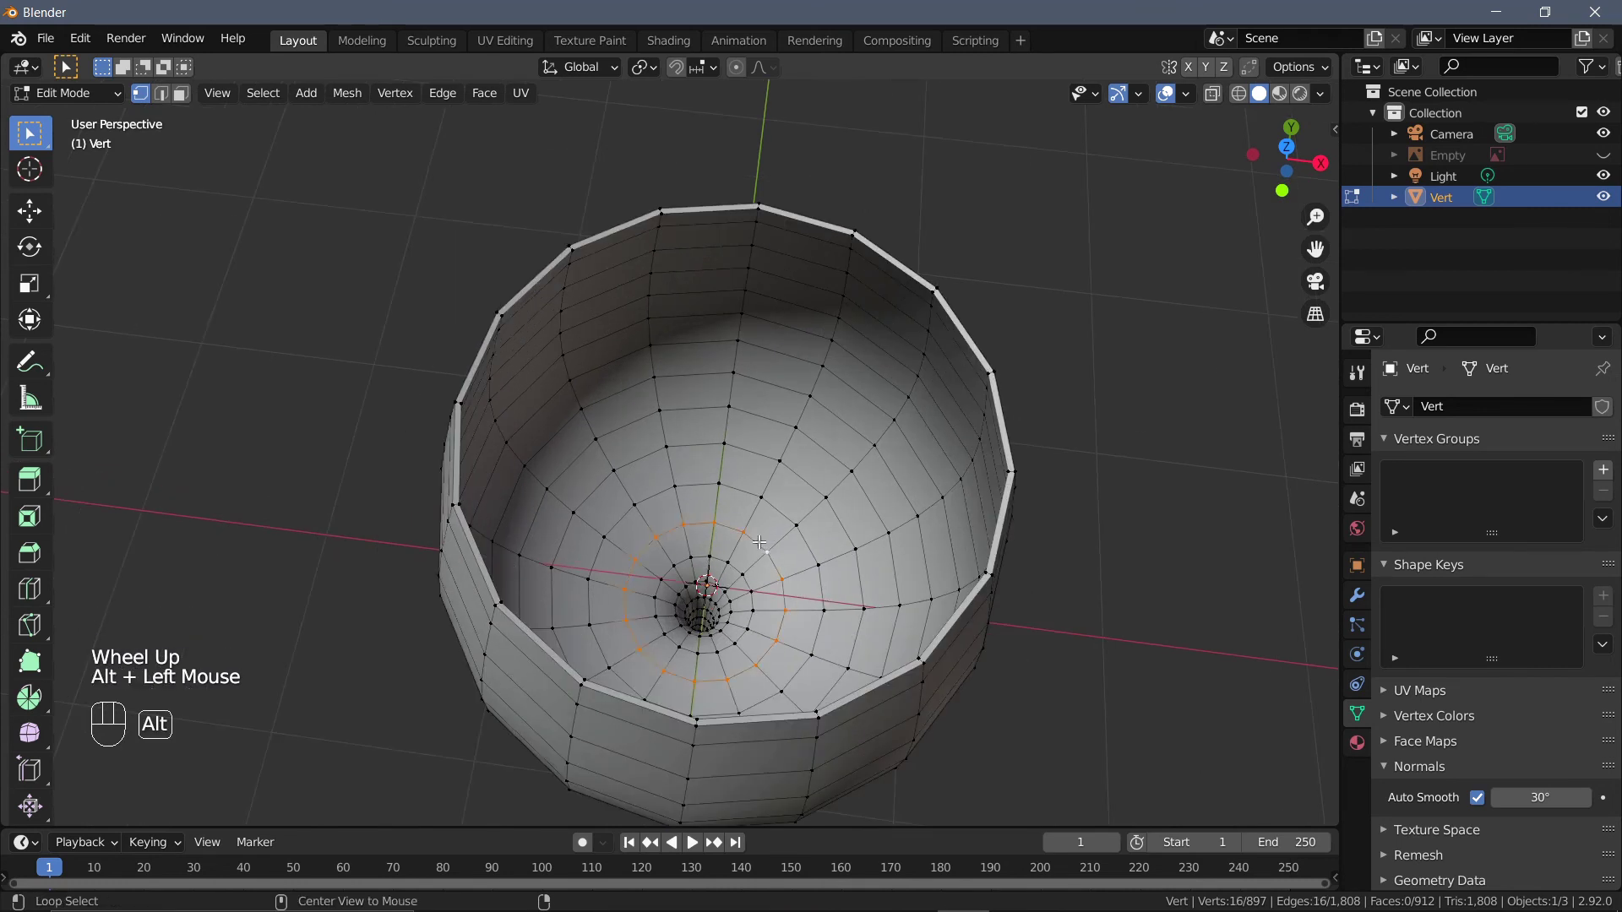
key("e")
key("s")
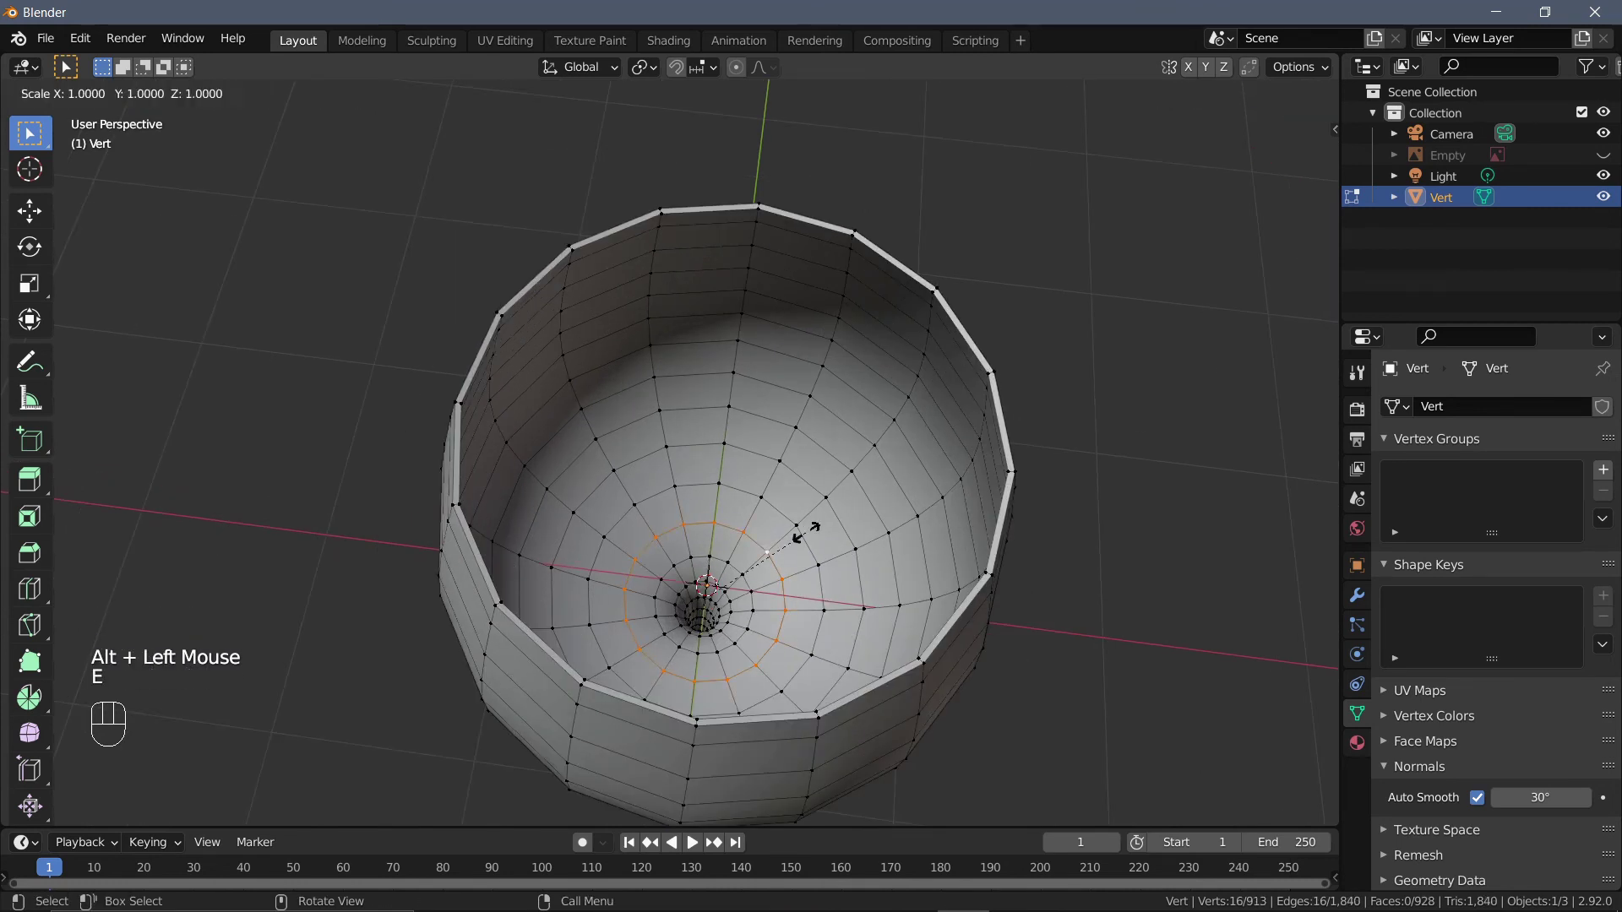
key("0")
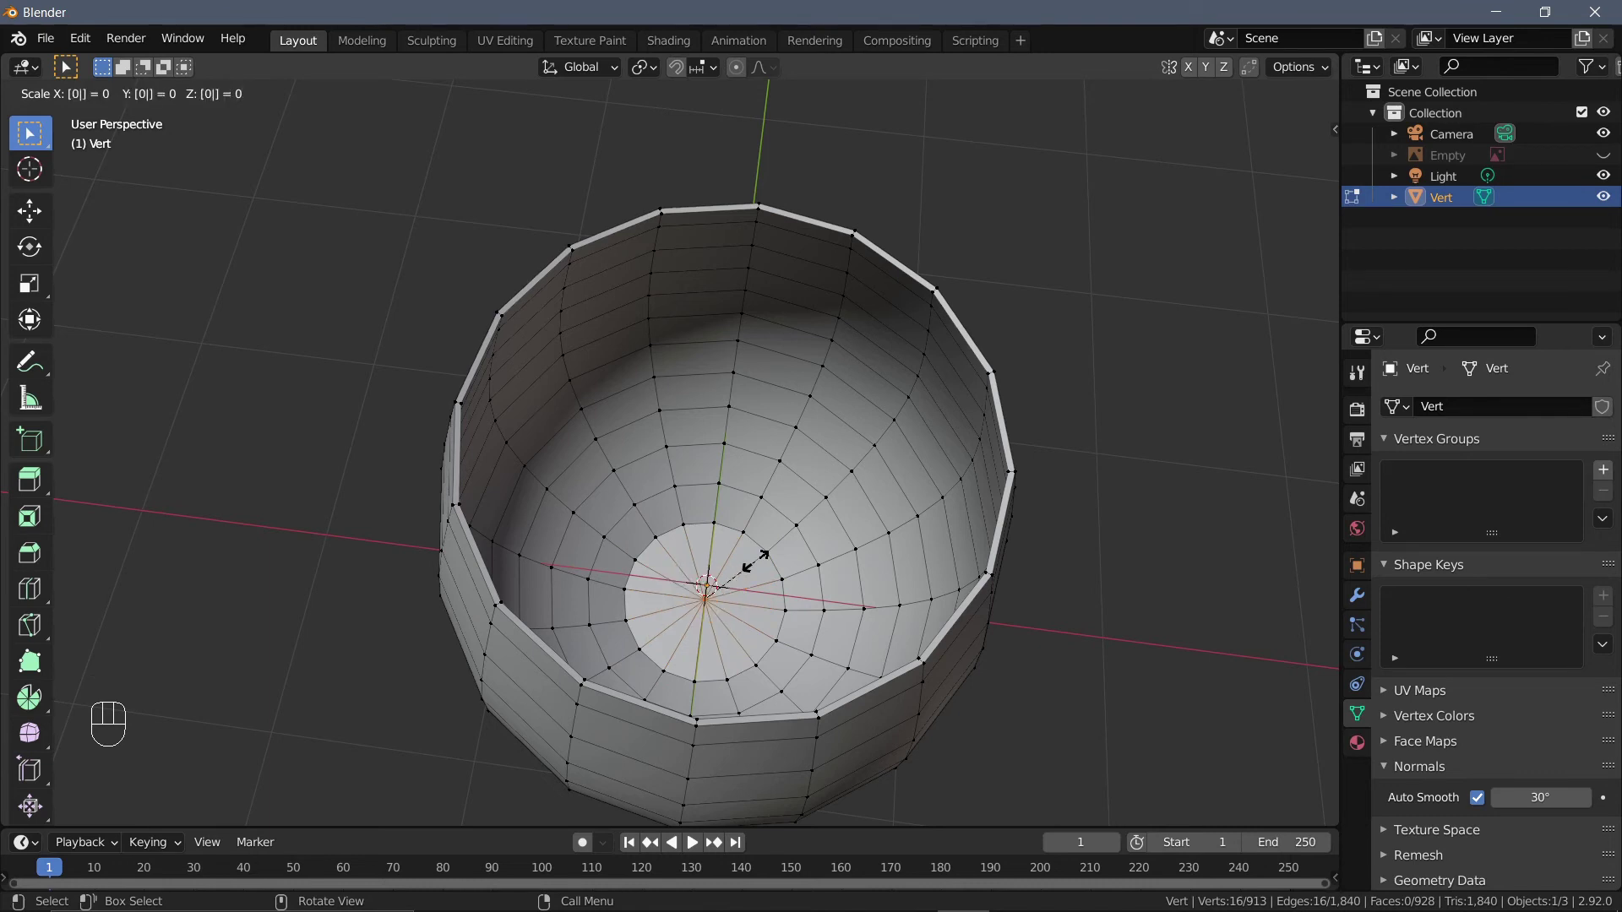
key("Return")
key("m")
left_click(802, 536)
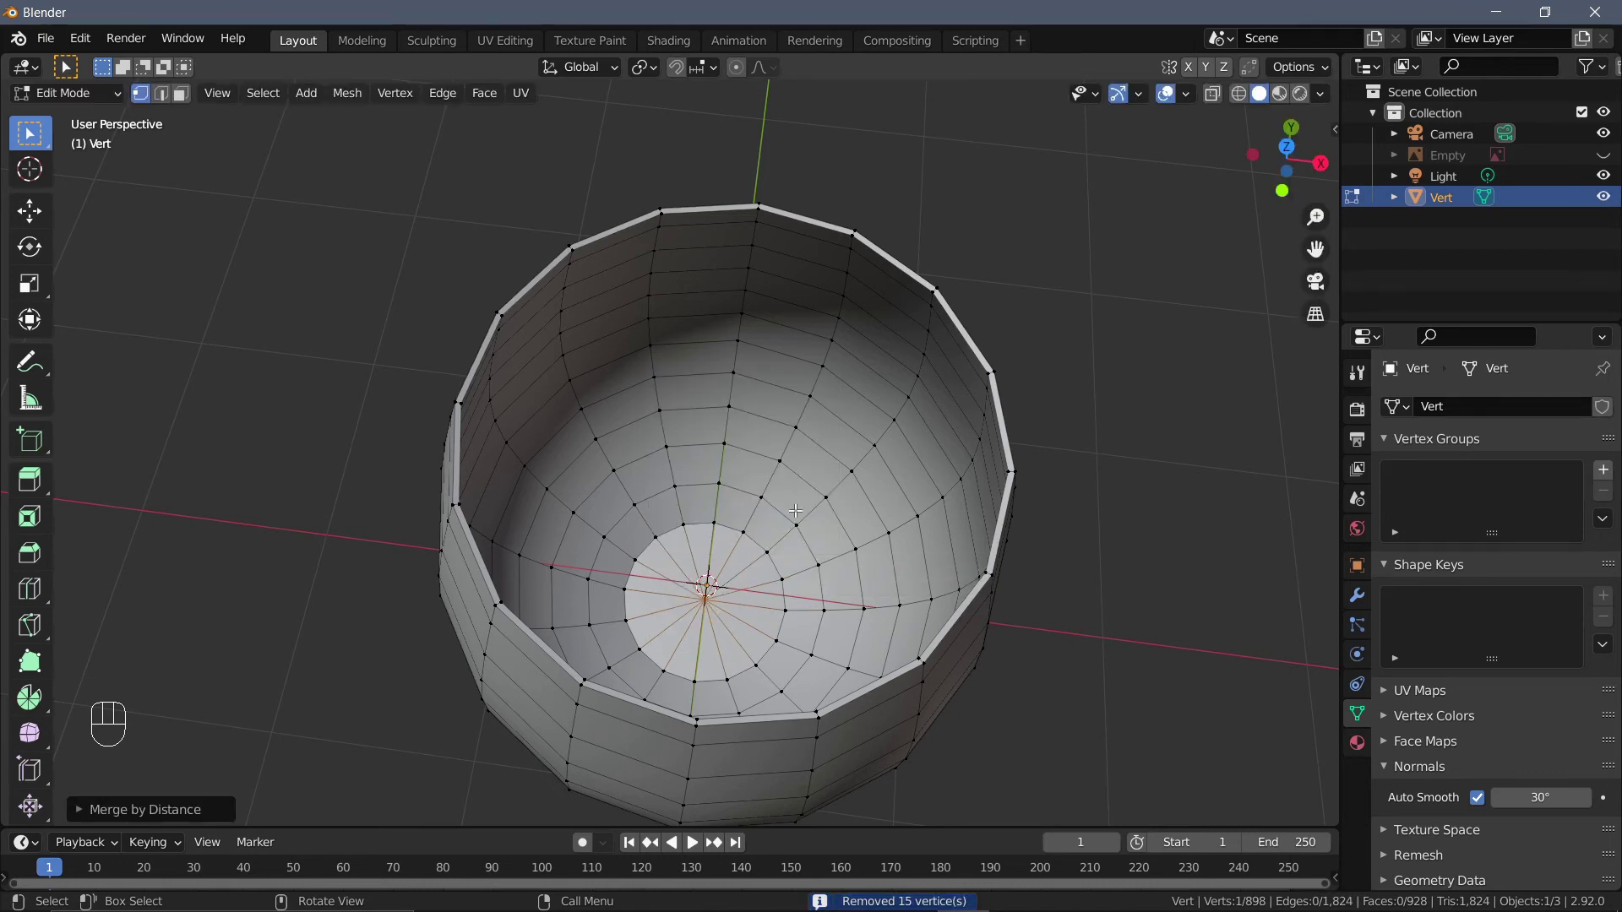
- Switch to face selection and show the Face Orientation overlay
middle_click_drag(794, 539, 804, 502)
scroll(844, 411, "down", 2)
key("3")
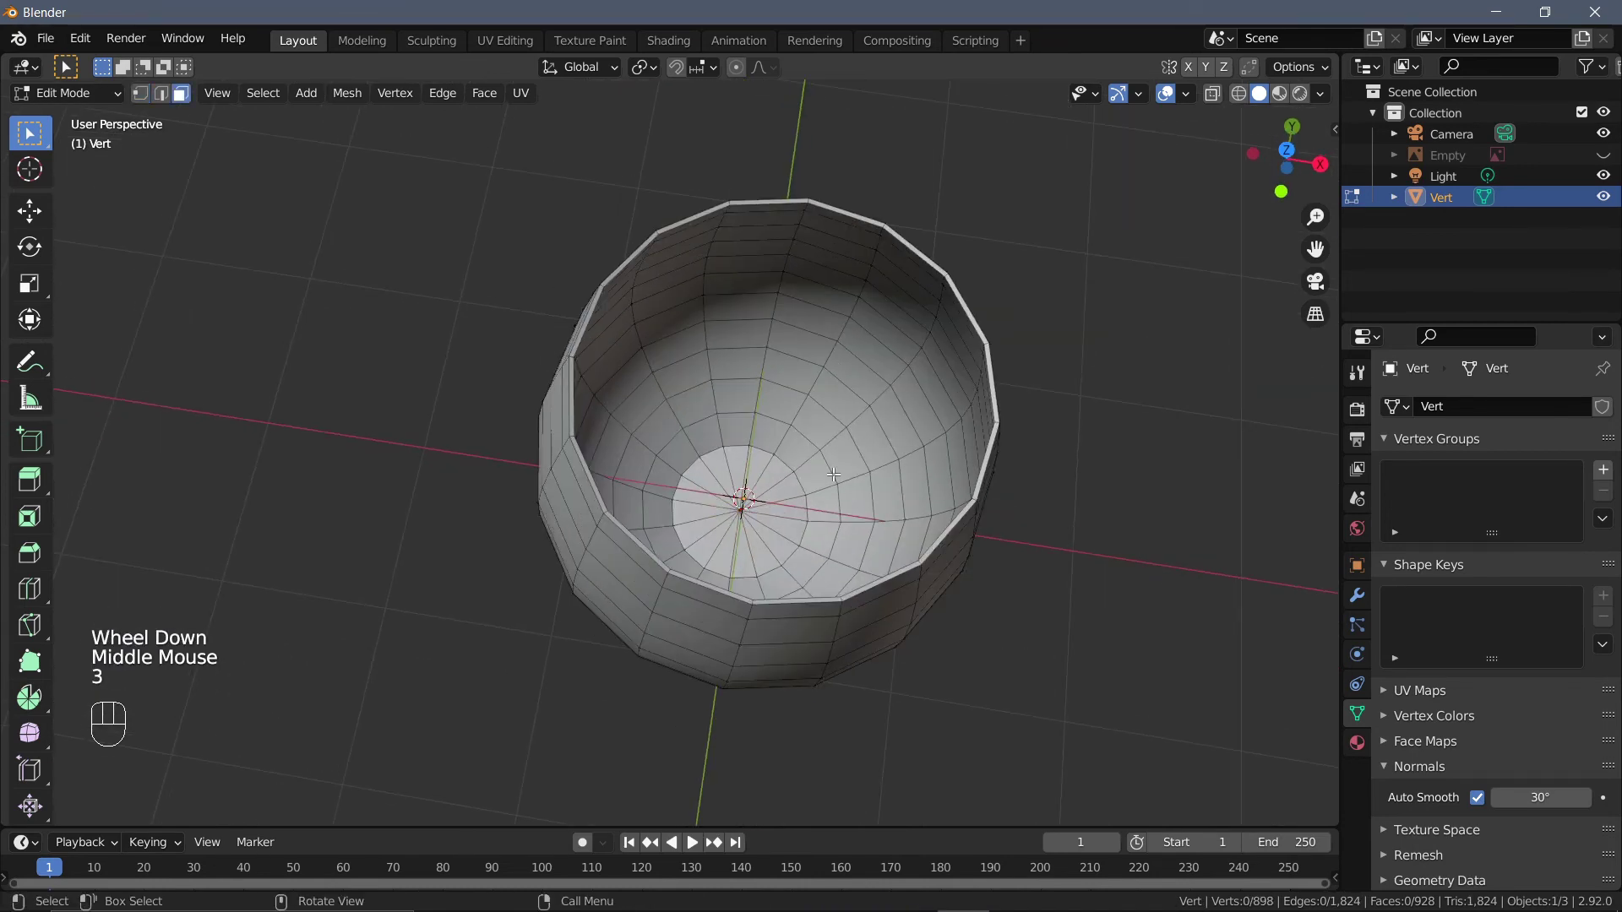
left_click(1188, 95)
left_click(1058, 490)
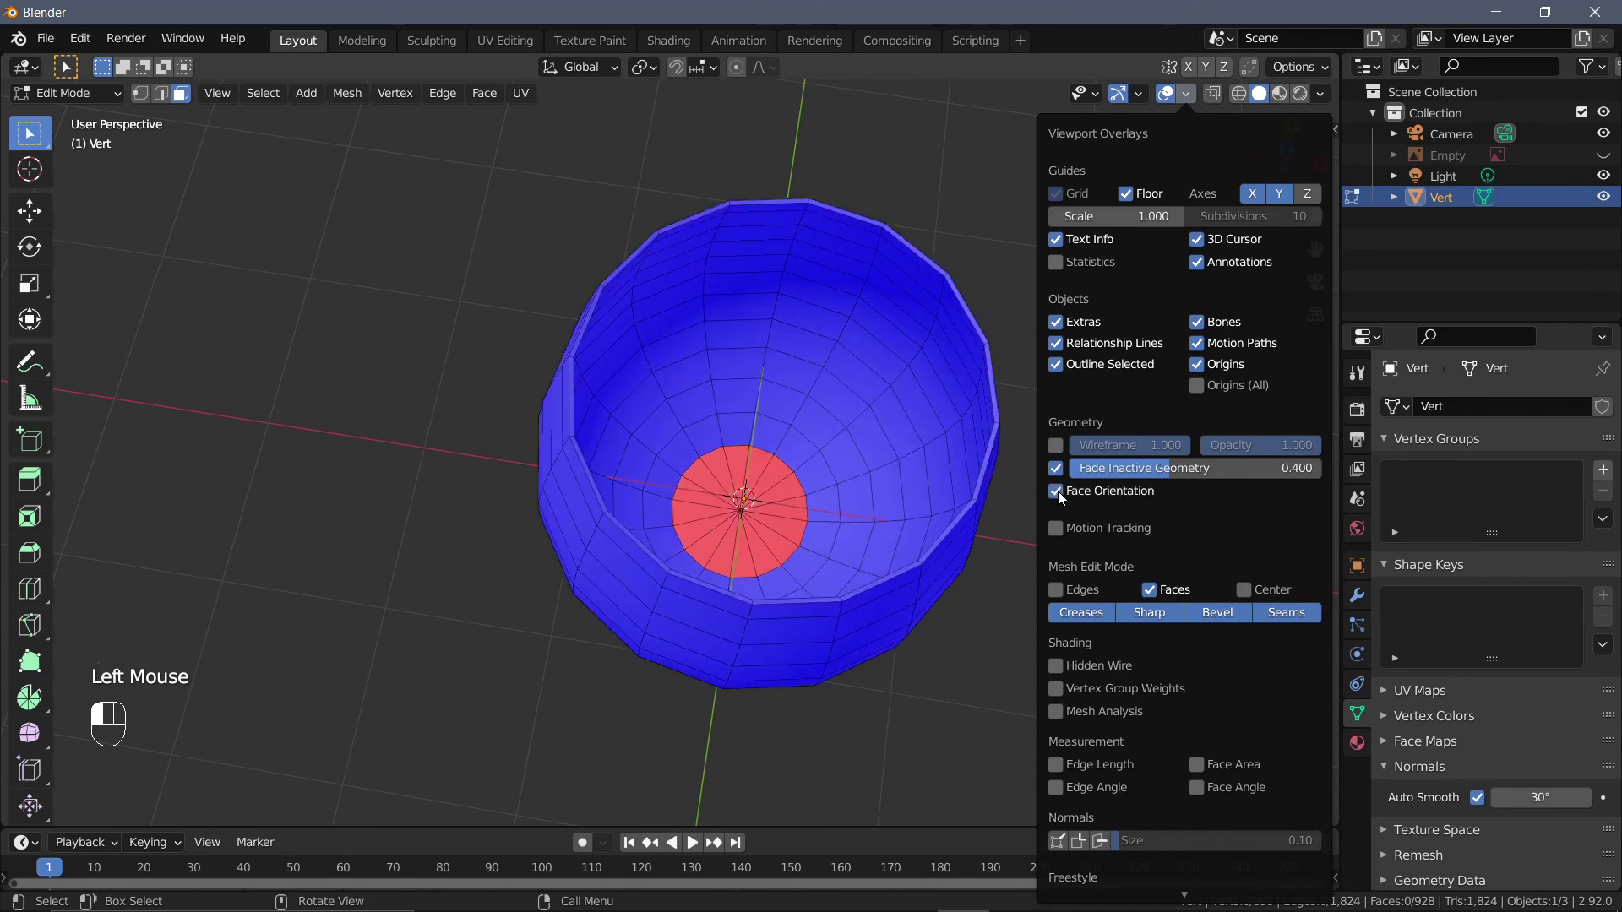
- Flip the normals of the circular cap faces inside the bowl and disable the Face Orientation overlay
left_click_drag(749, 496, 767, 527)
left_click(348, 93)
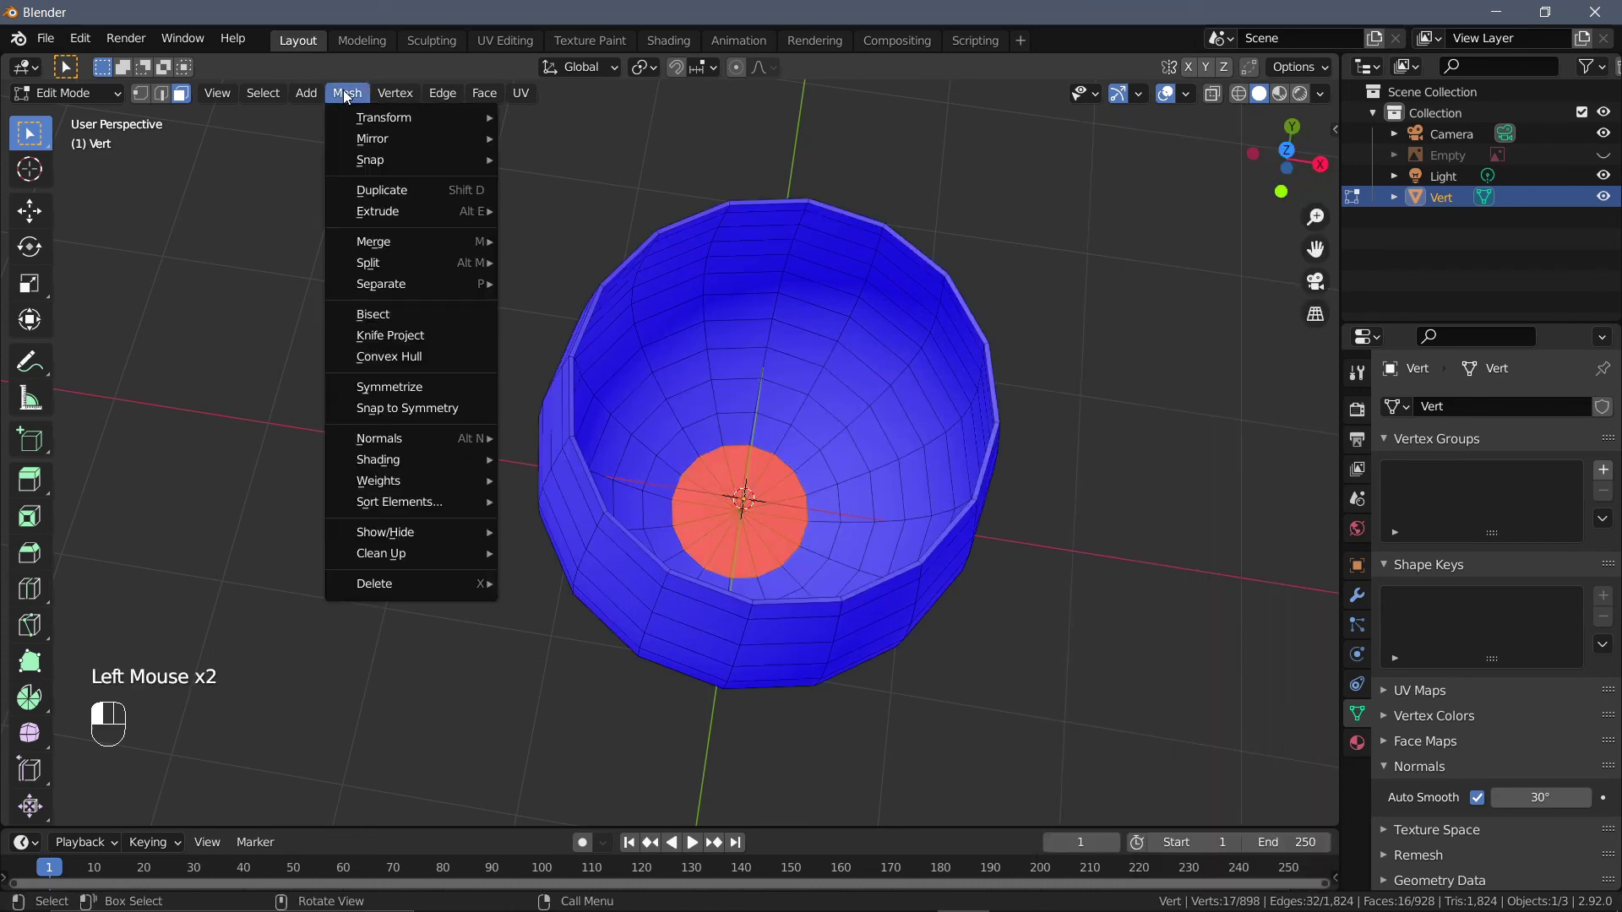
mouse_move(414, 438)
left_click(554, 437)
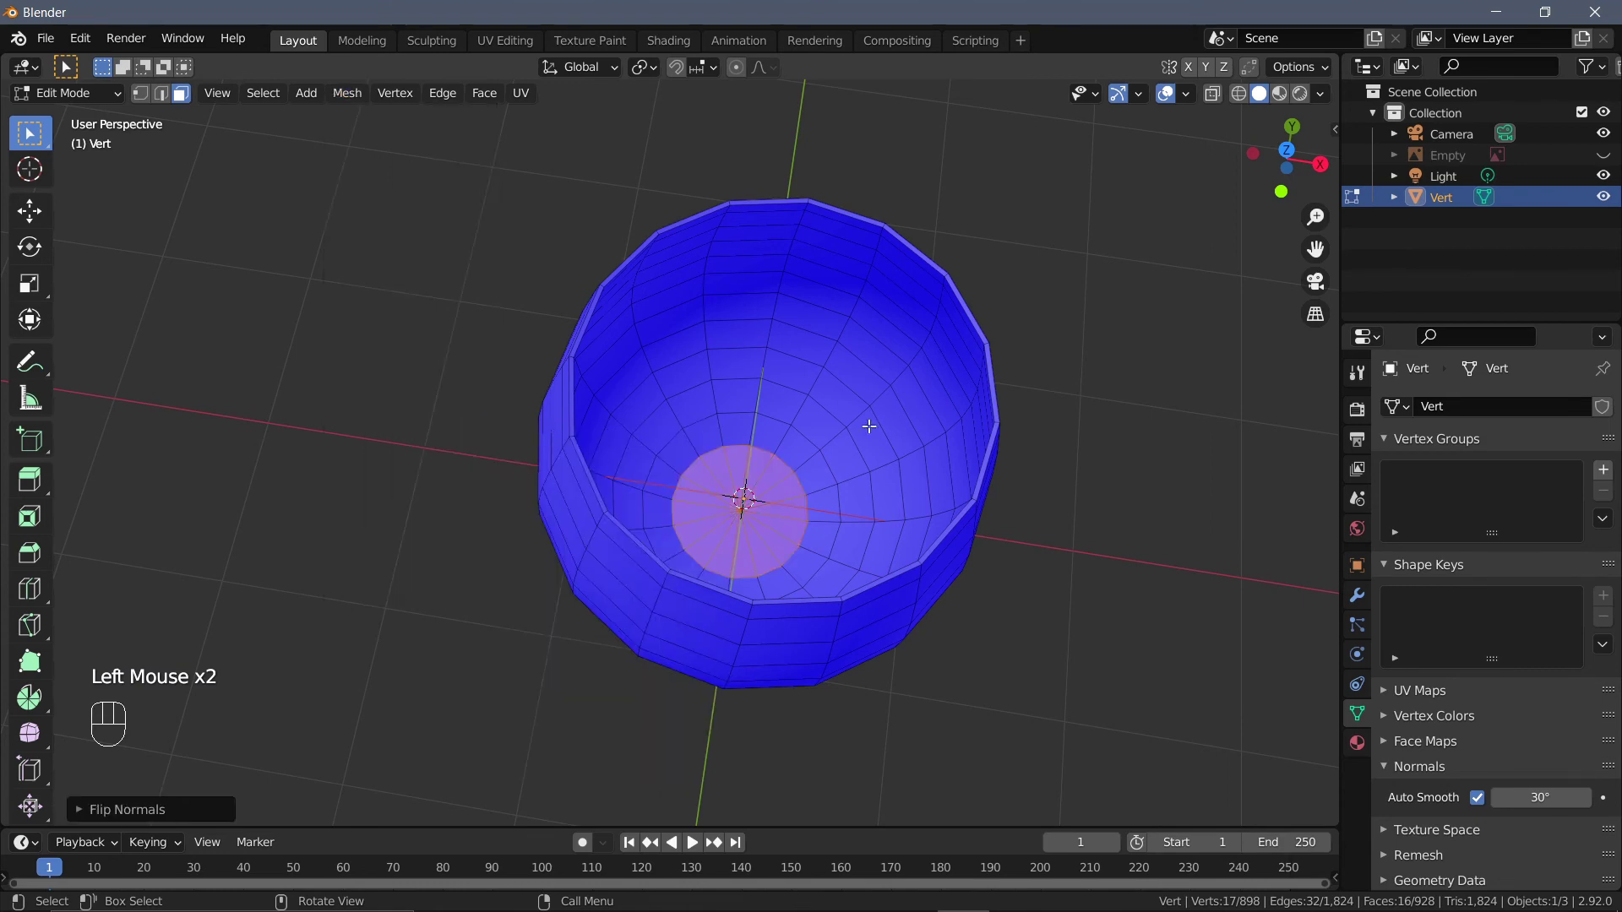
left_click(1190, 94)
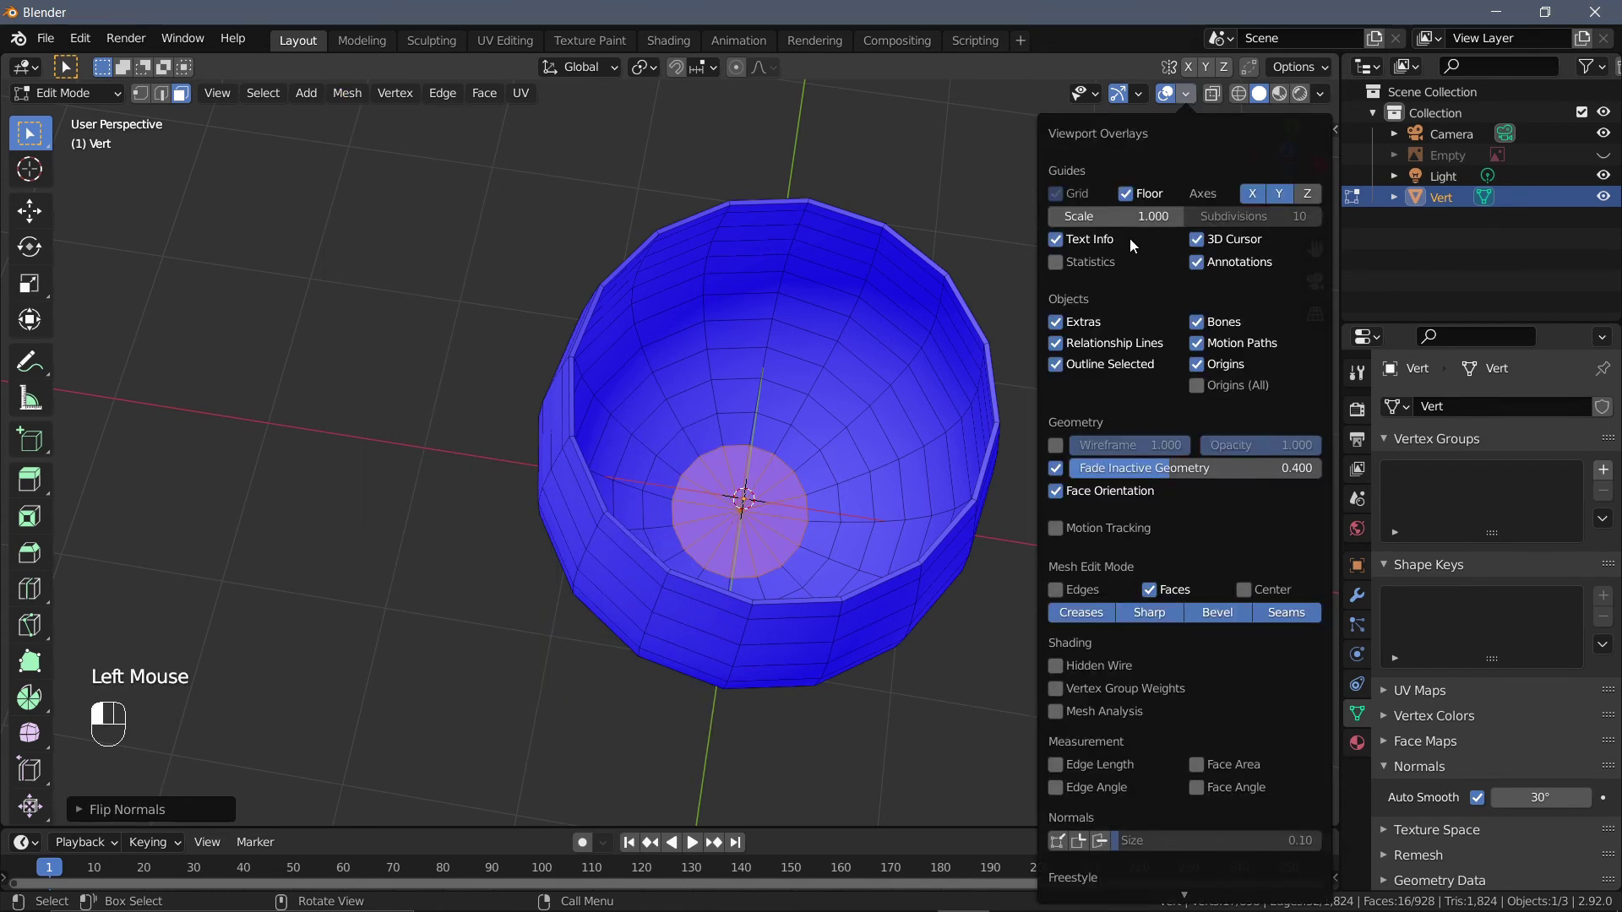
left_click(1056, 492)
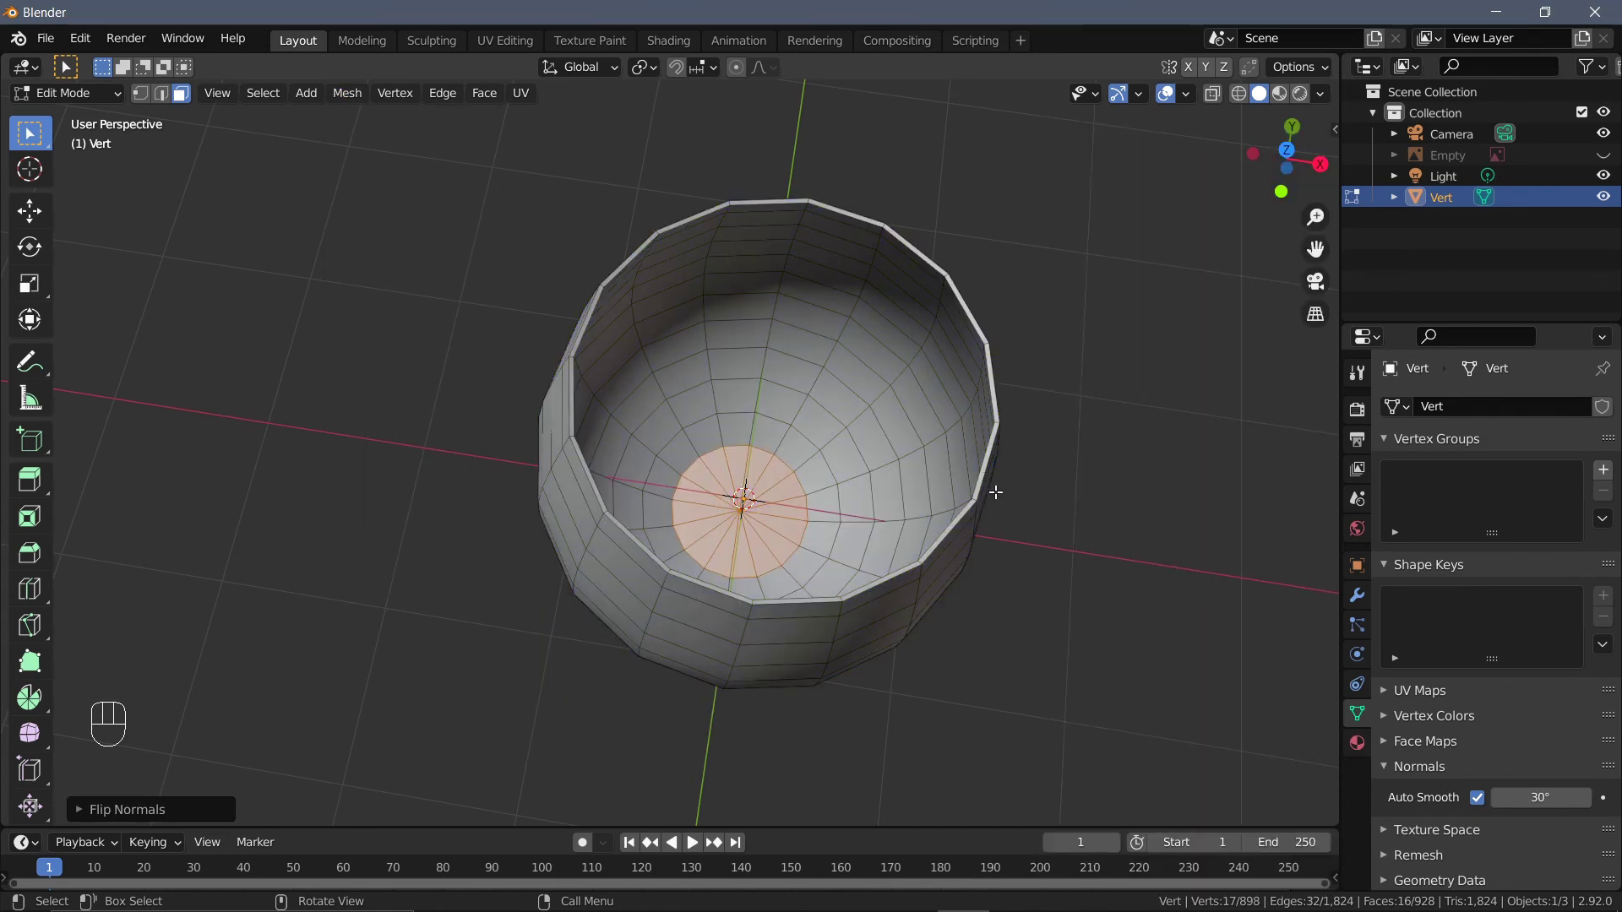
- Return to Object Mode and add a Subdivision Surface modifier to the glass with a viewport level of 2
middle_click_drag(997, 492, 999, 398)
scroll(953, 455, "down", 2)
middle_click_drag(953, 456, 935, 482)
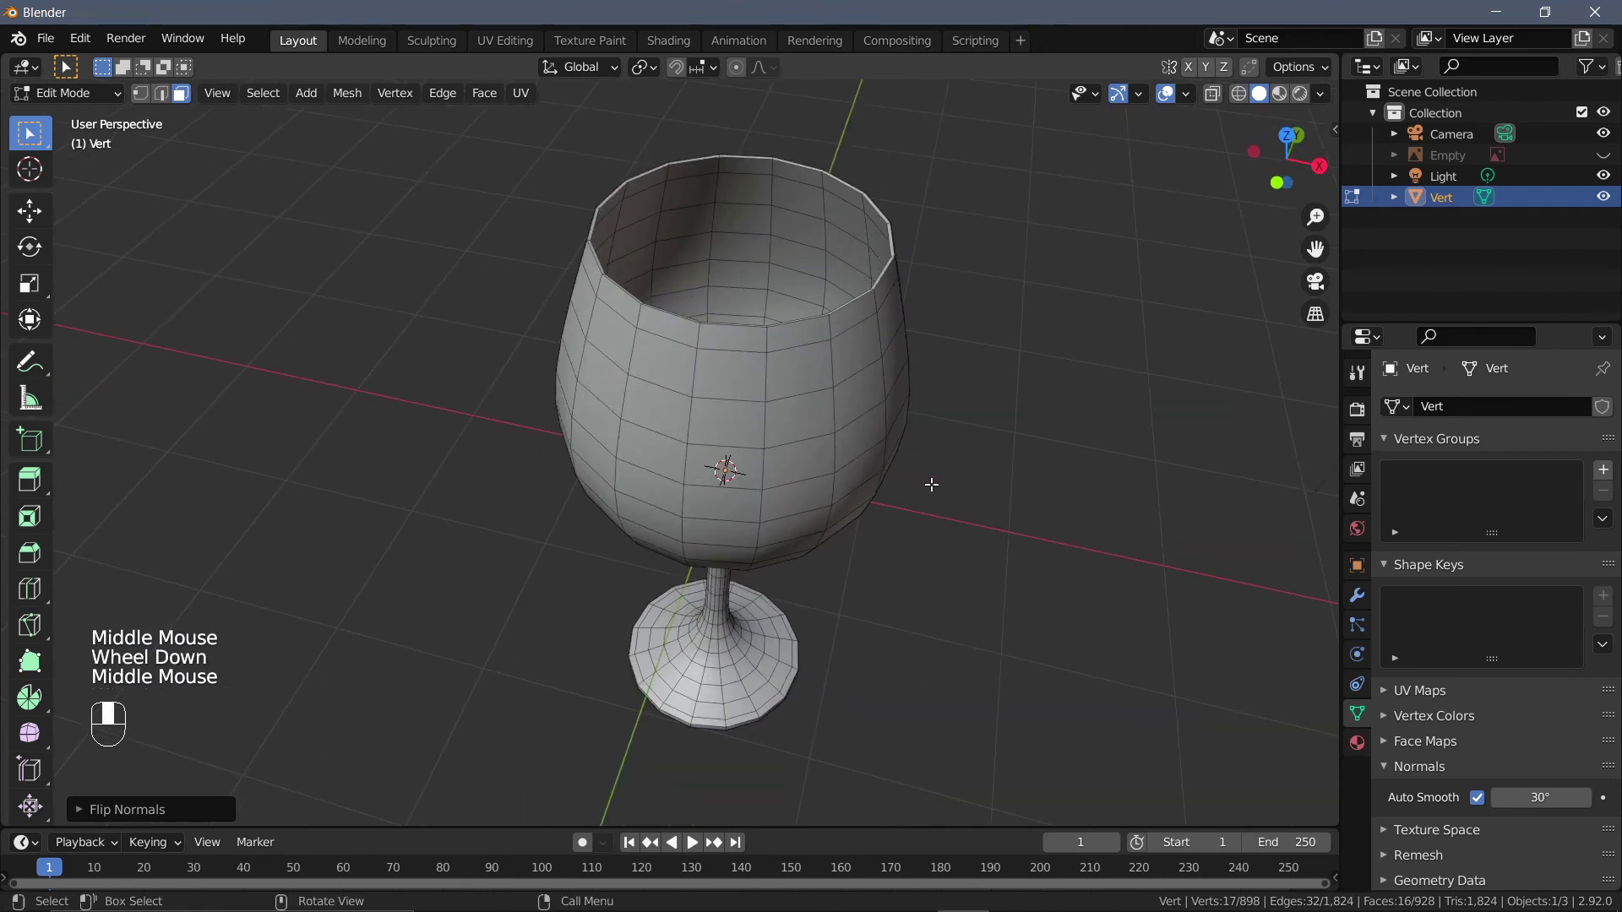
key("Tab")
left_click(1356, 596)
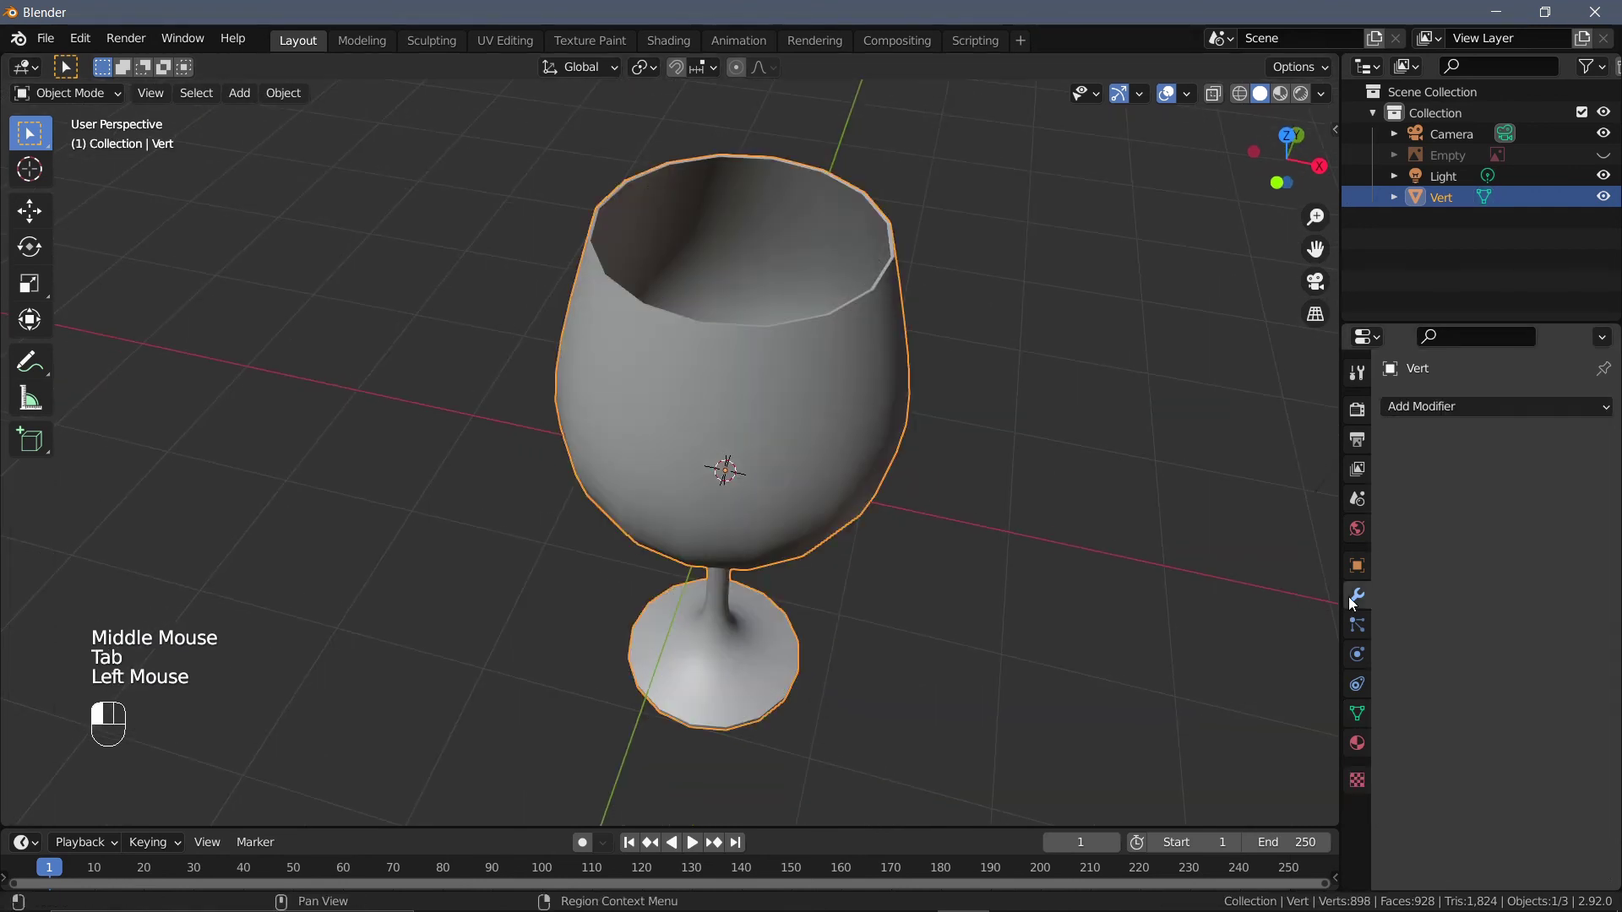
left_click(1463, 409)
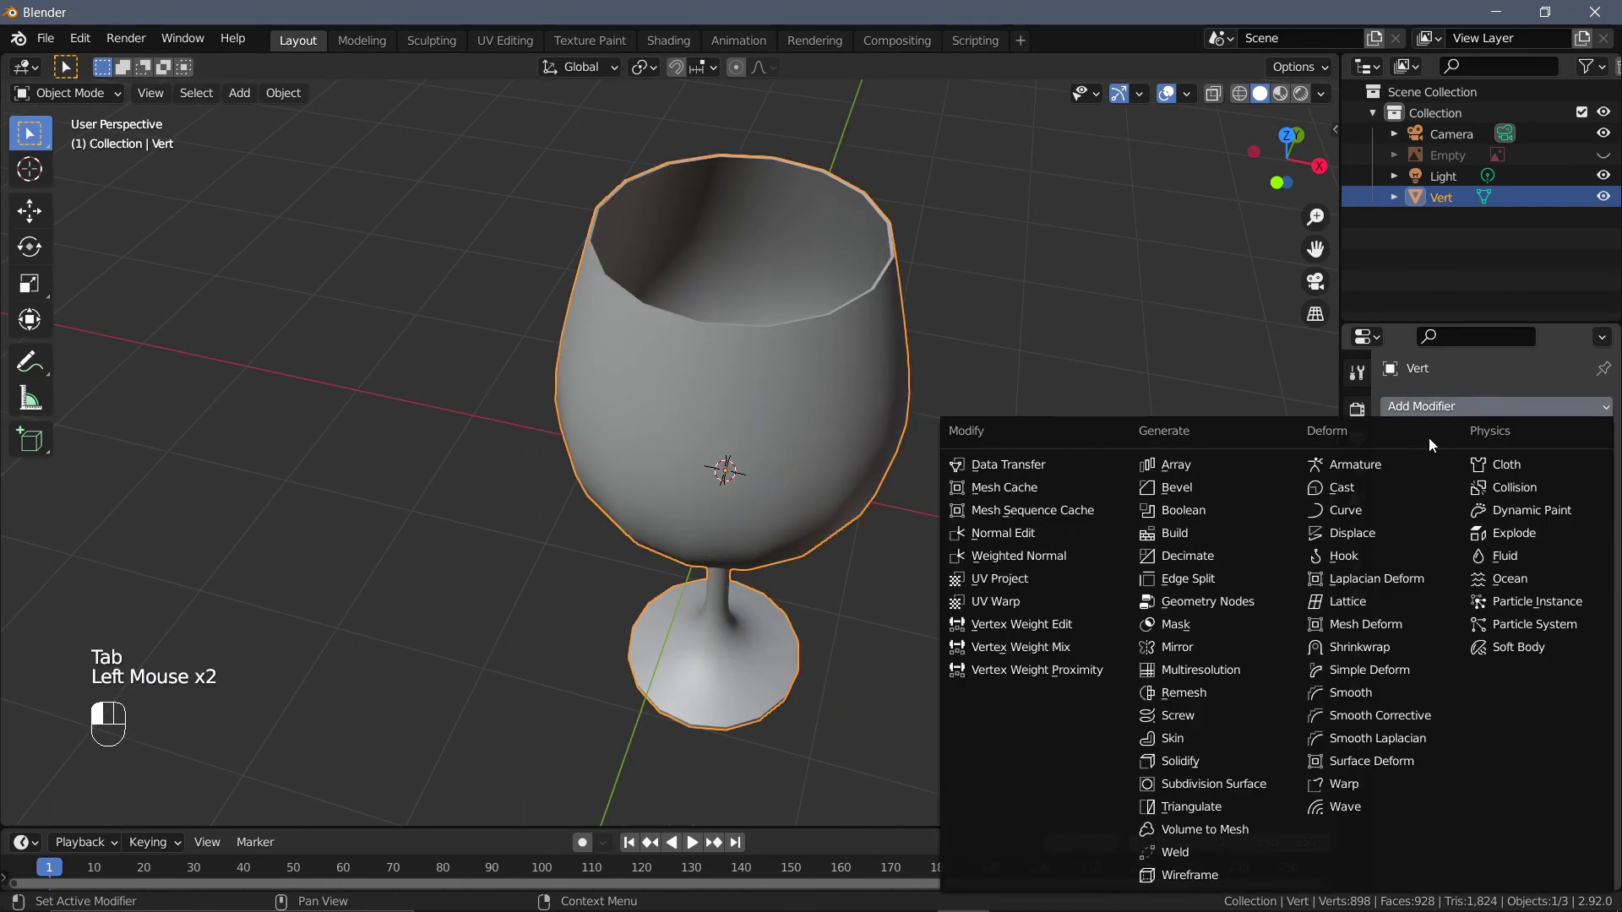
left_click(1191, 782)
left_click(1580, 500)
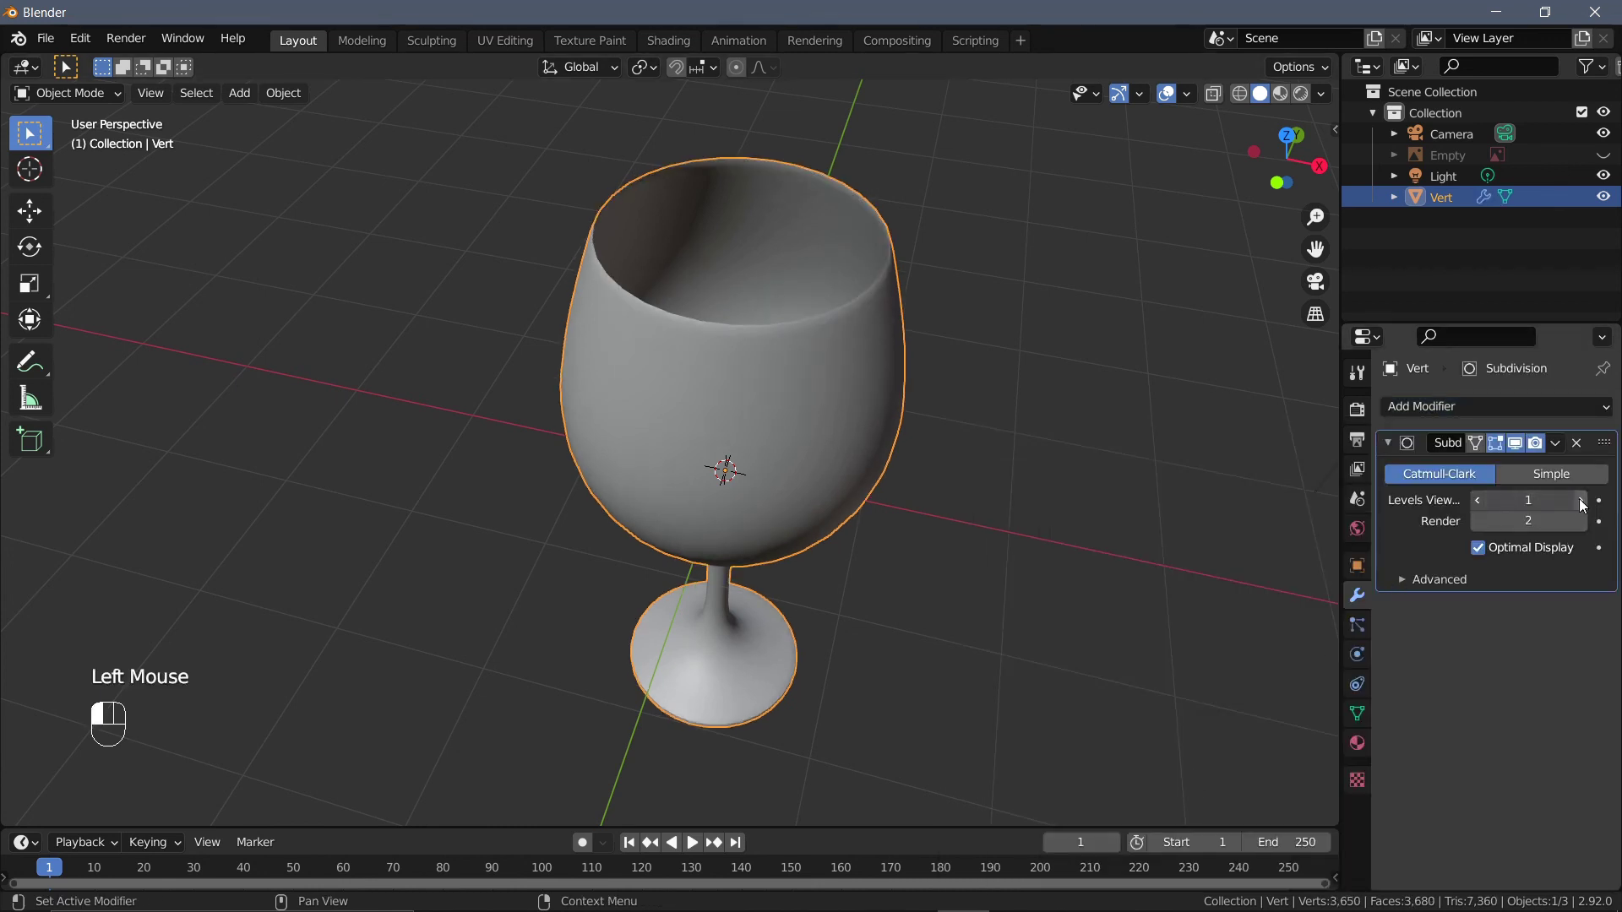
- Enable the Subdivision modifier's on-cage display in Edit Mode
key("Tab")
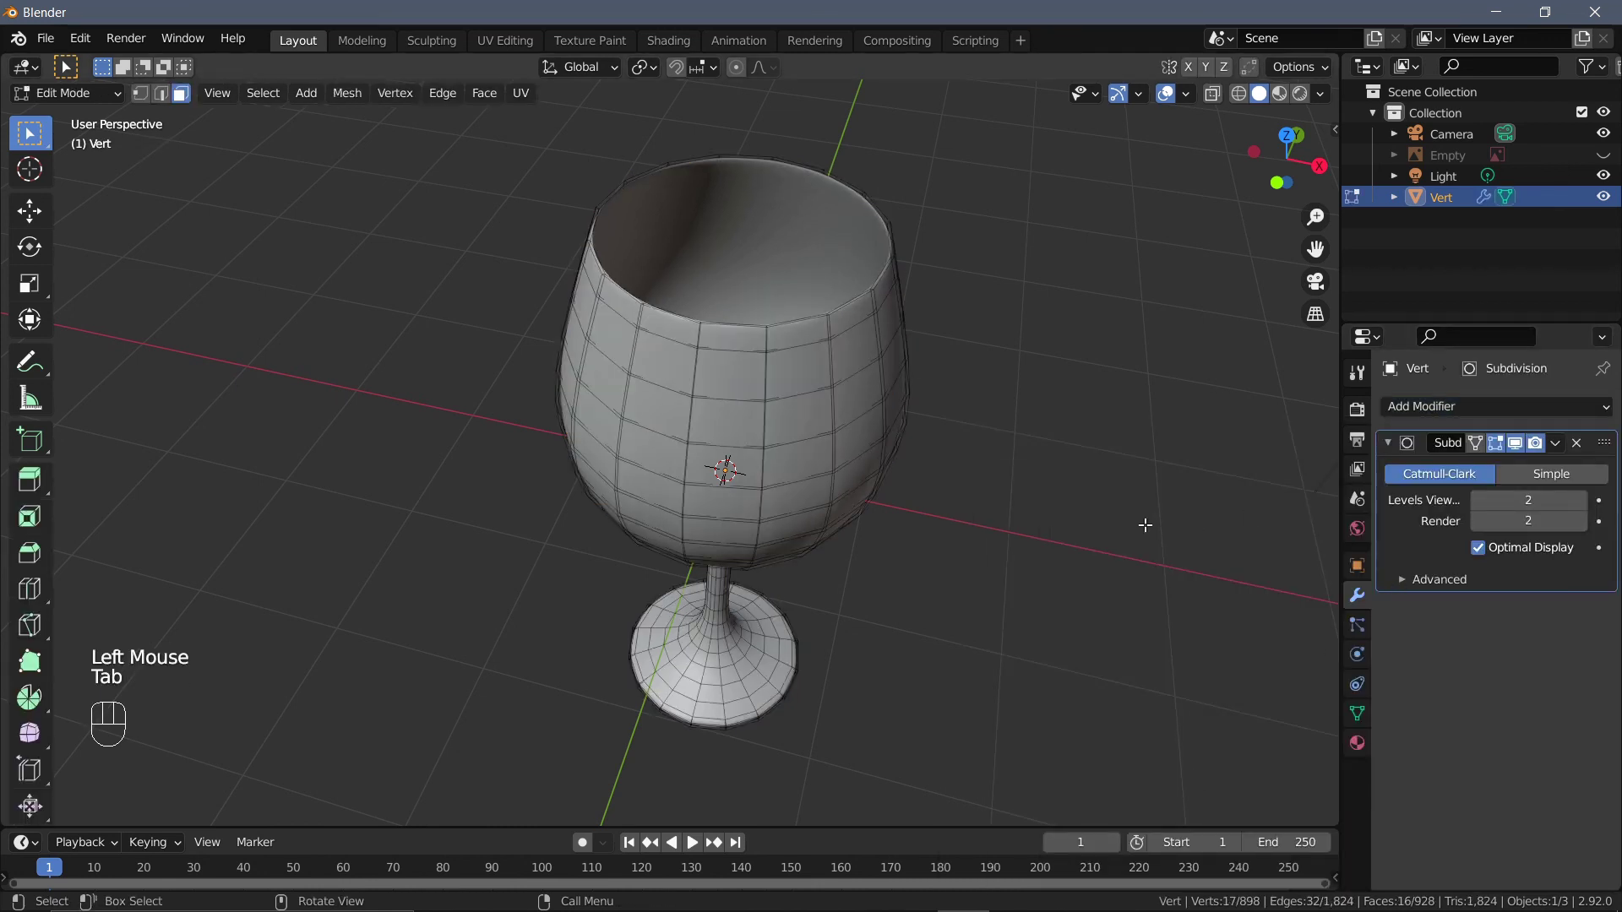
left_click(1475, 443)
middle_click_drag(989, 420, 962, 341)
- Return to Object Mode and hide all viewport overlays to show the clean glass
key("Tab")
scroll(931, 397, "down", 2)
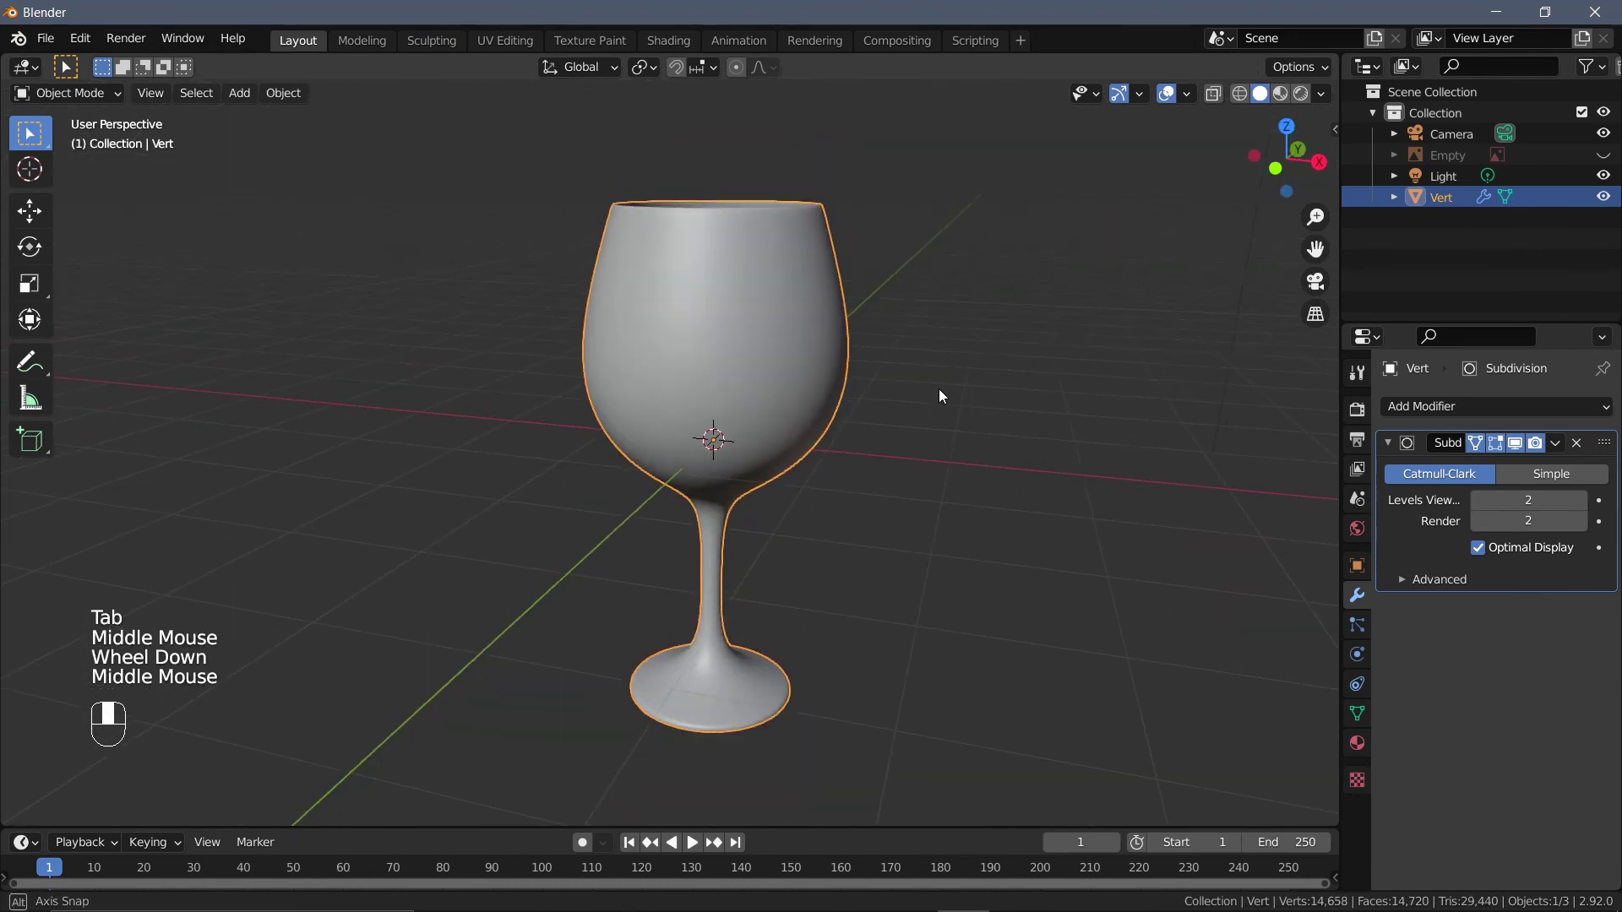
left_click(1170, 99)
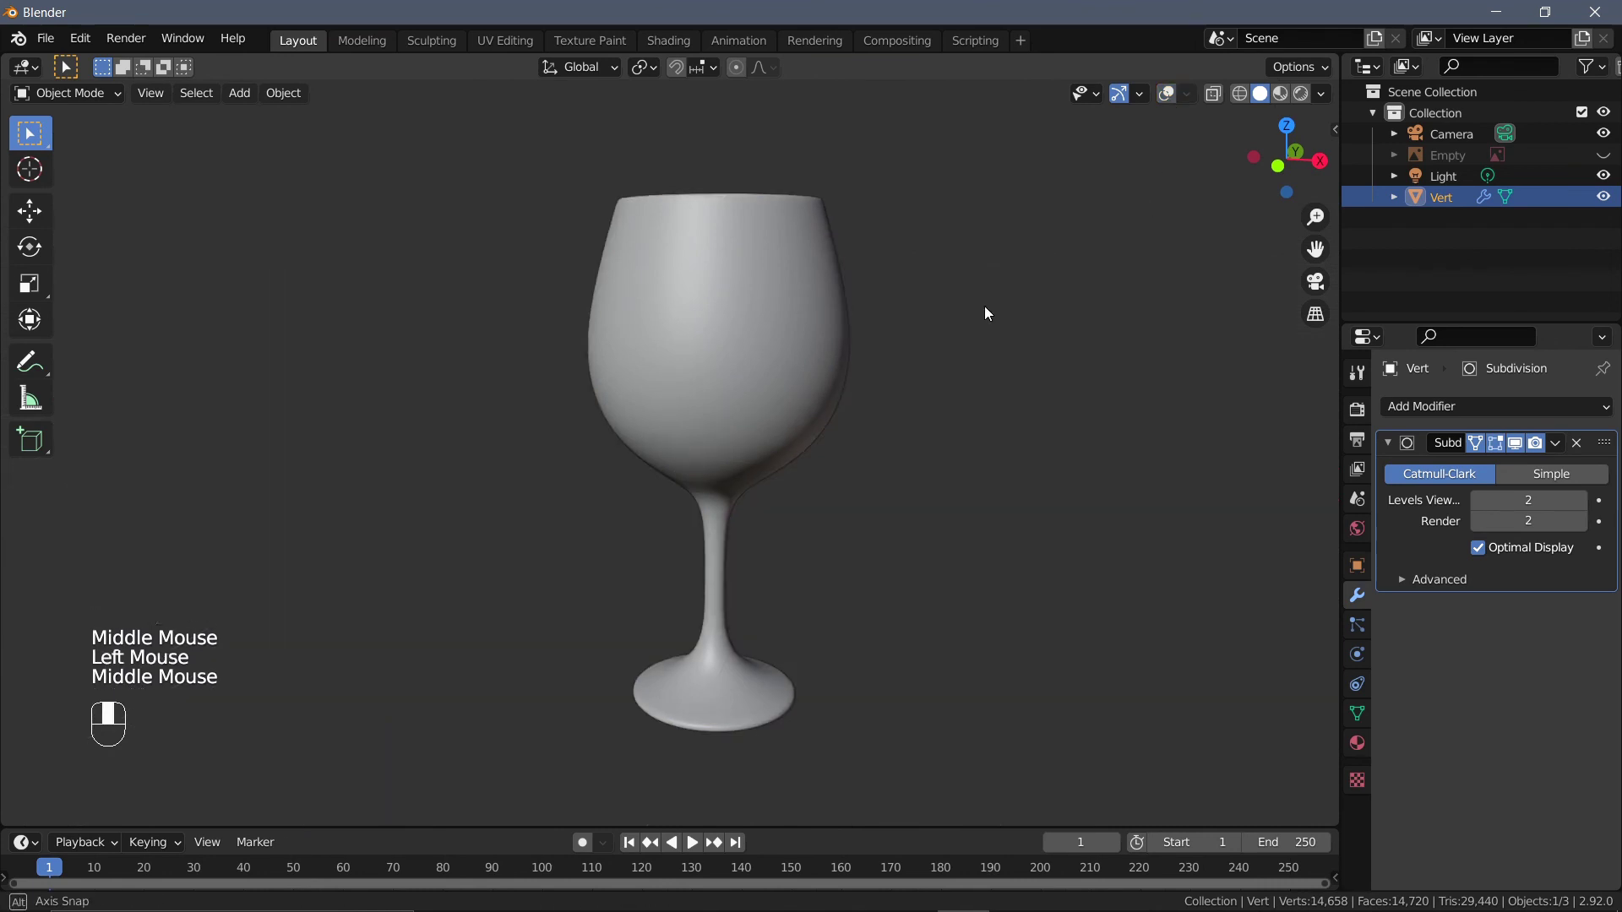